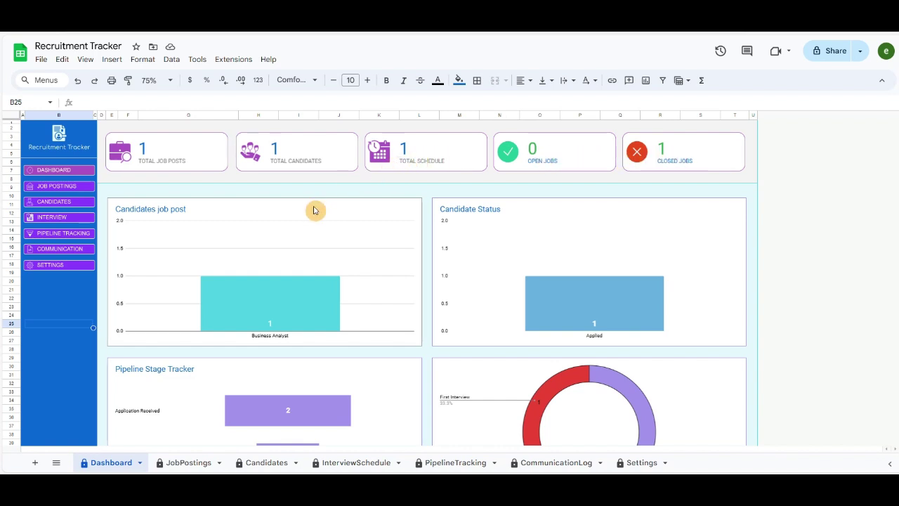
{"action": "scroll", "coordinate": [314, 211], "scroll_direction": "down", "scroll_amount": 2}
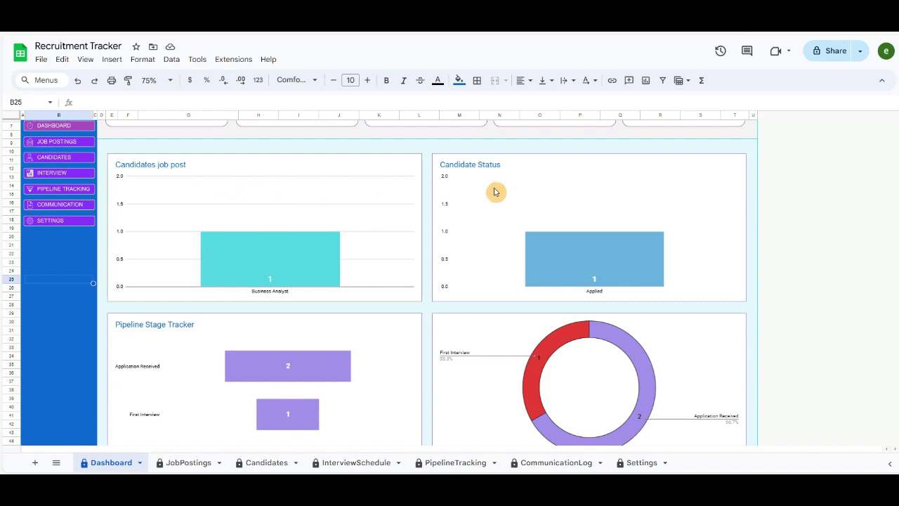
{"action": "scroll", "coordinate": [449, 211], "scroll_direction": "down", "scroll_amount": 2}
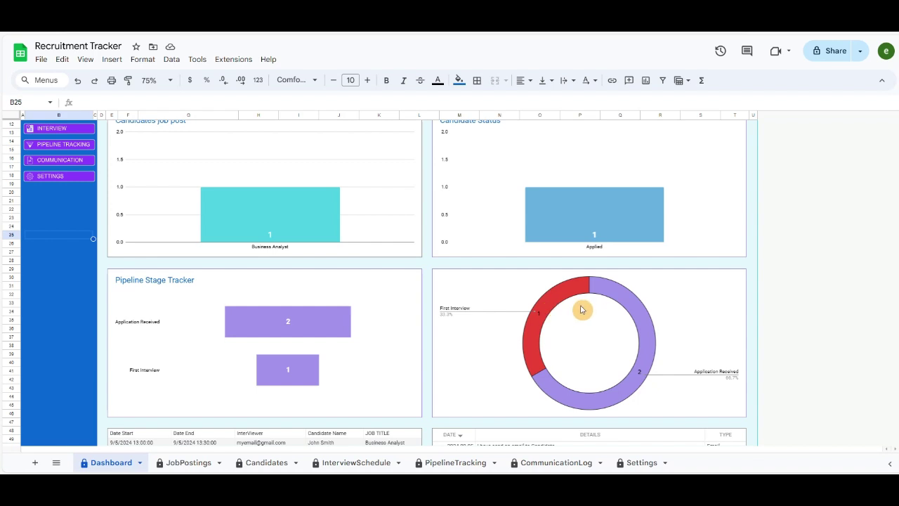
{"action": "scroll", "coordinate": [583, 310], "scroll_direction": "down", "scroll_amount": 6}
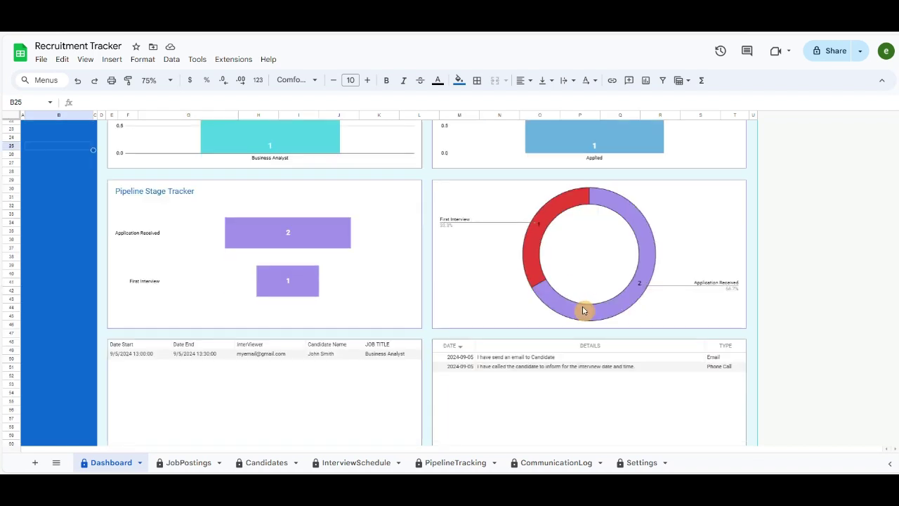
{"action": "scroll", "coordinate": [184, 329], "scroll_direction": "down", "scroll_amount": 2}
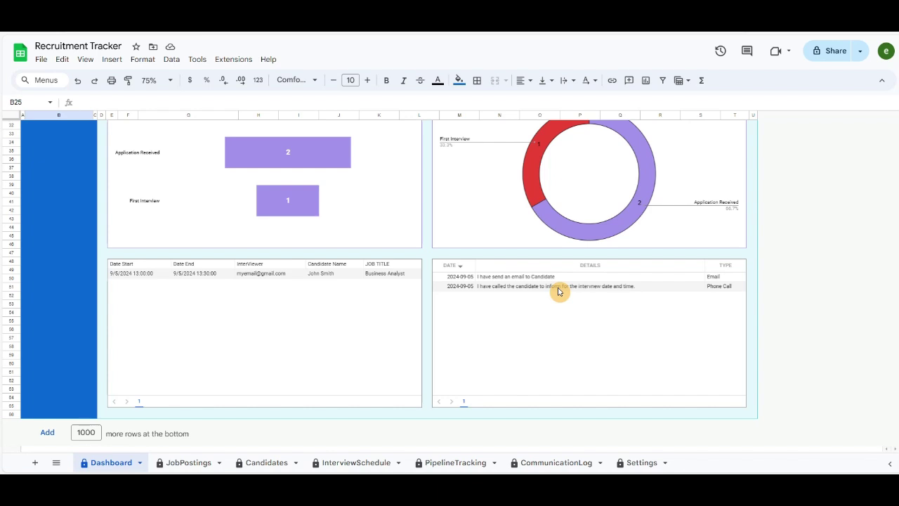
{"action": "scroll", "coordinate": [548, 299], "scroll_direction": "up", "scroll_amount": 5}
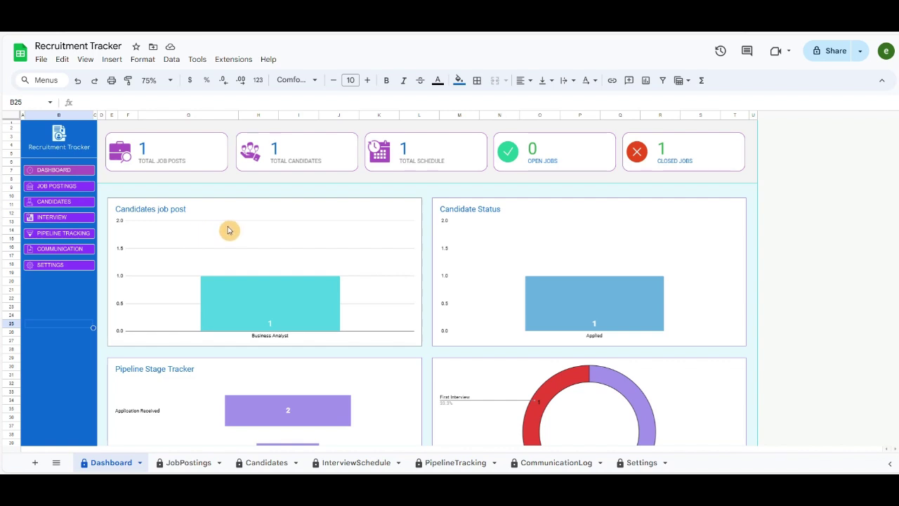
- Open the JobPostings sheet, preview and close the Add New Job panel, and check K8's status choices
{"action": "left_click", "coordinate": [55, 188]}
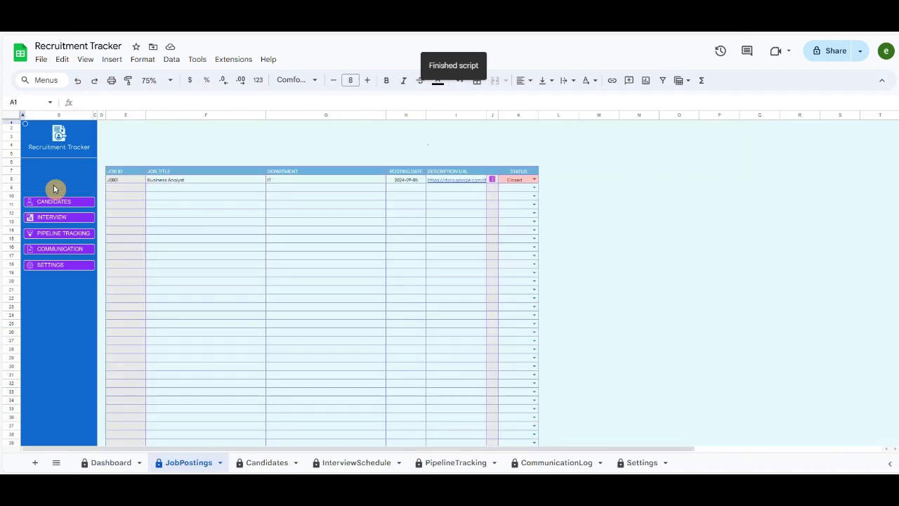
{"action": "left_click", "coordinate": [55, 190]}
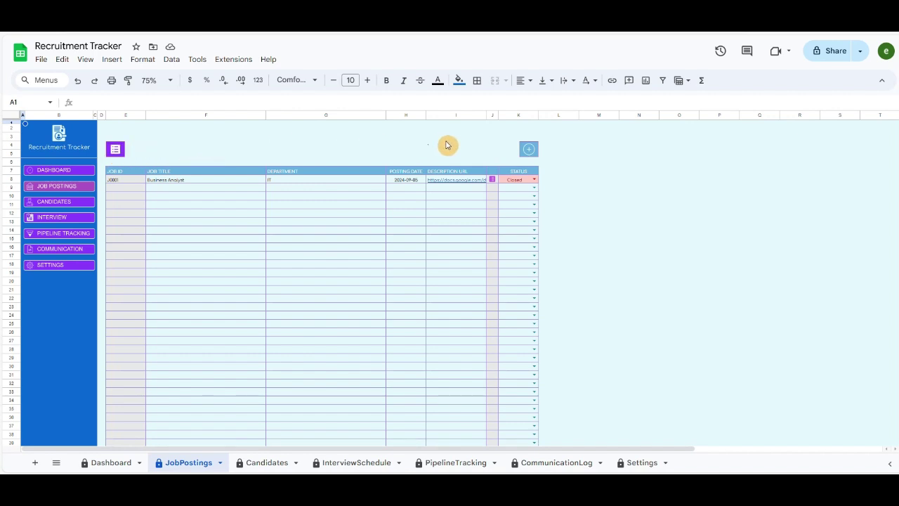
{"action": "mouse_move", "coordinate": [492, 180]}
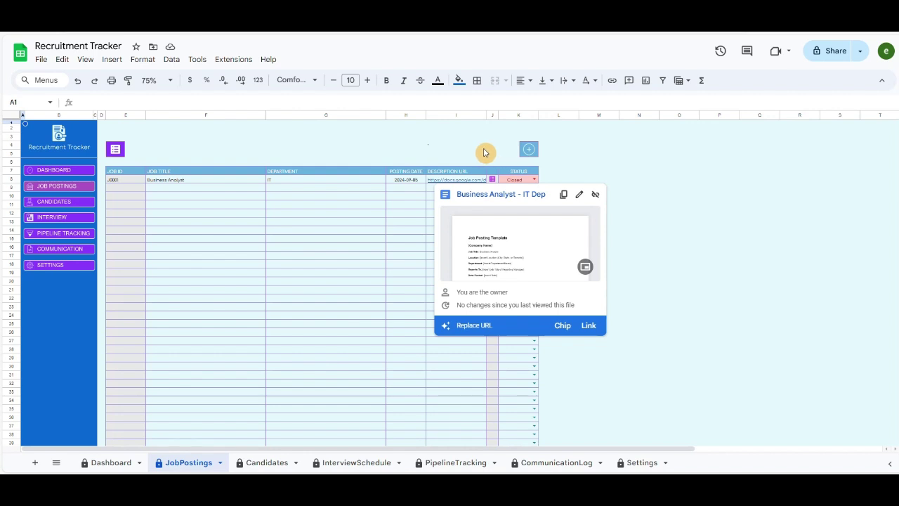
{"action": "left_click", "coordinate": [530, 151]}
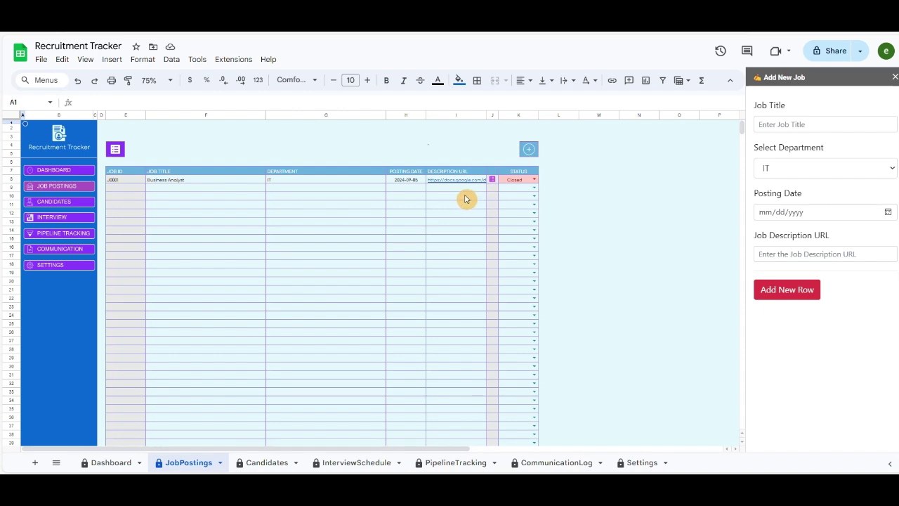
{"action": "left_click", "coordinate": [896, 77]}
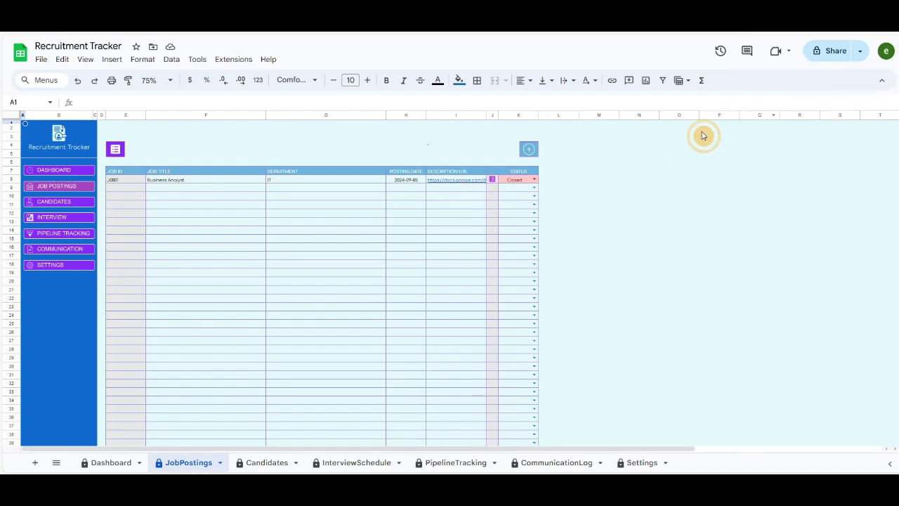
{"action": "left_click", "coordinate": [534, 180]}
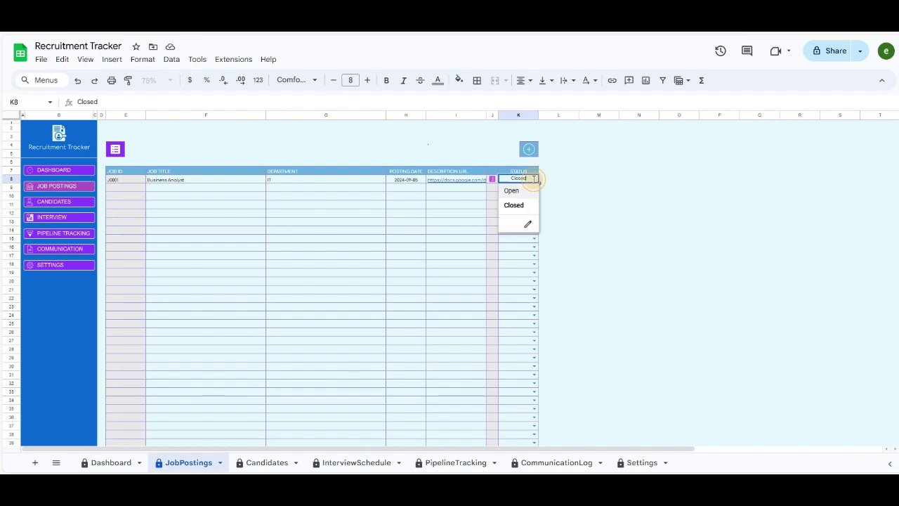
{"action": "left_click", "coordinate": [585, 171]}
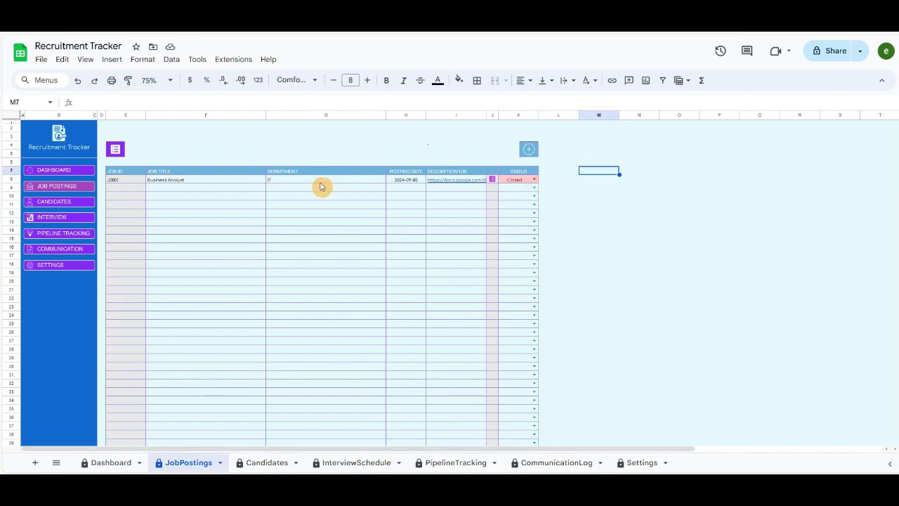
- Open the Candidates sheet and preview, then close, the Add New Candidate panel
{"action": "left_click", "coordinate": [60, 202]}
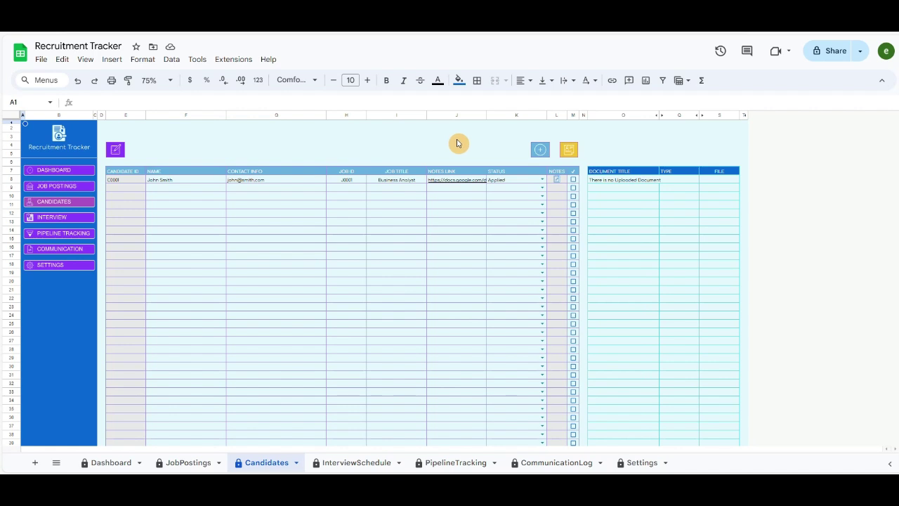
{"action": "mouse_move", "coordinate": [453, 180]}
{"action": "left_click", "coordinate": [542, 152]}
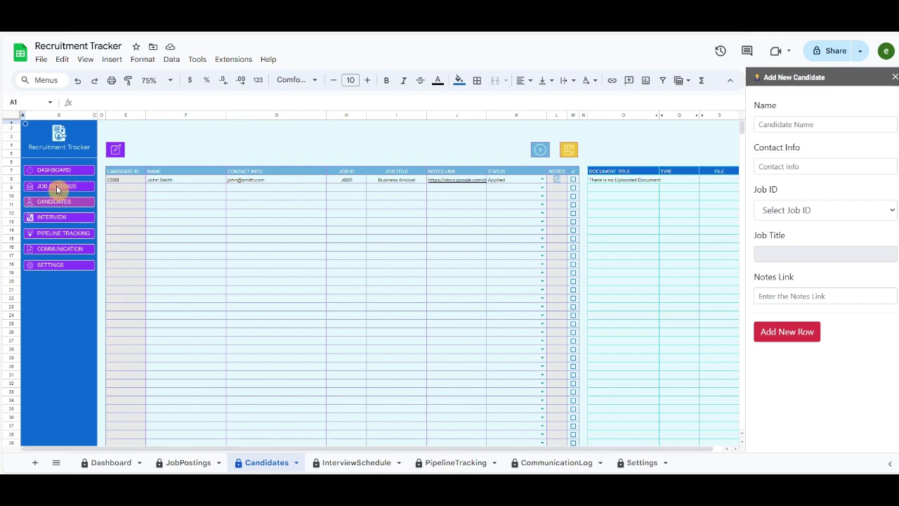
{"action": "left_click", "coordinate": [894, 77]}
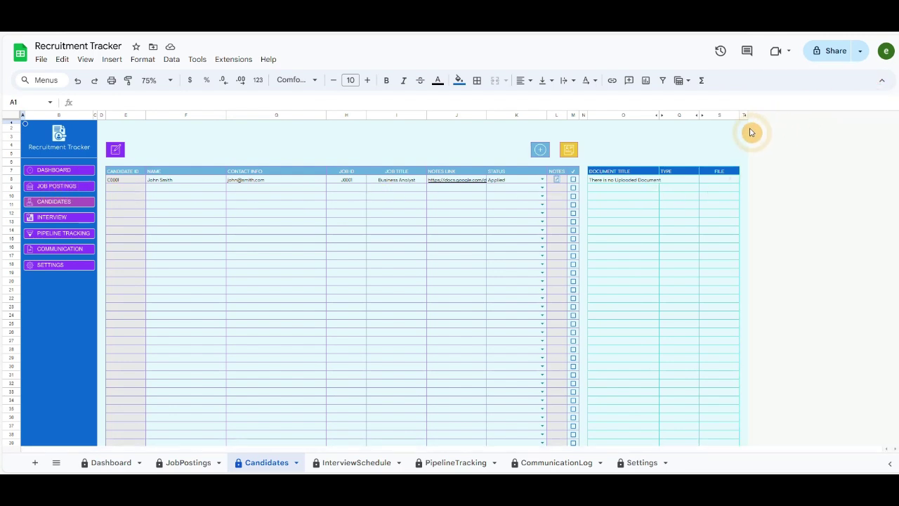
- Preview the candidate document upload form with Resume as type, close it, and open InterviewSchedule
{"action": "left_click", "coordinate": [569, 151]}
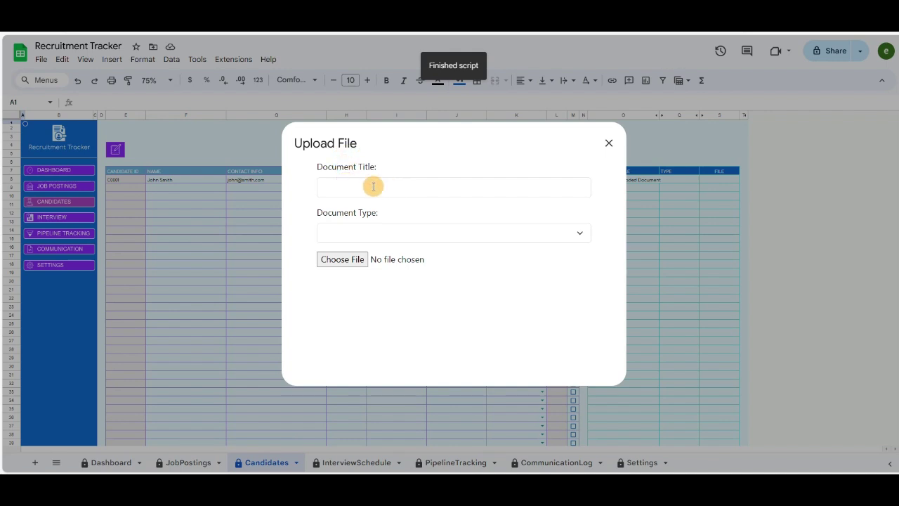
{"action": "left_click", "coordinate": [581, 235]}
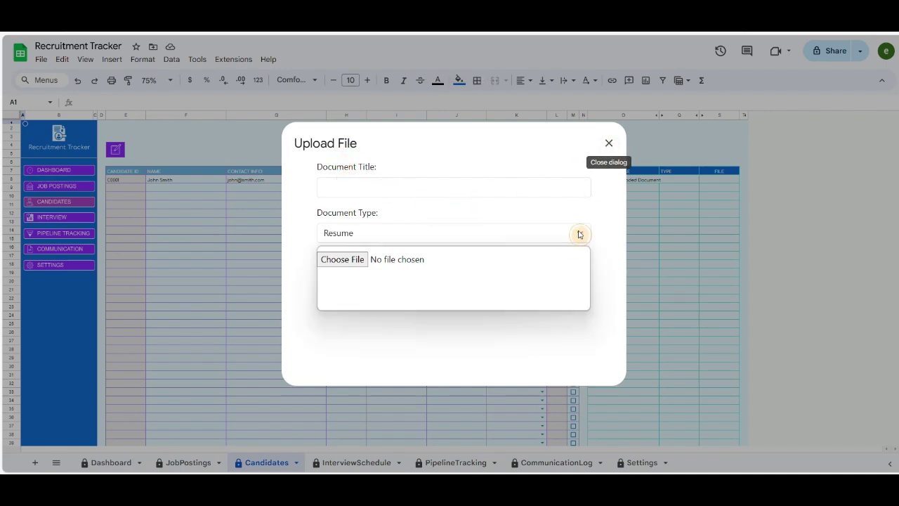
{"action": "left_click", "coordinate": [581, 235]}
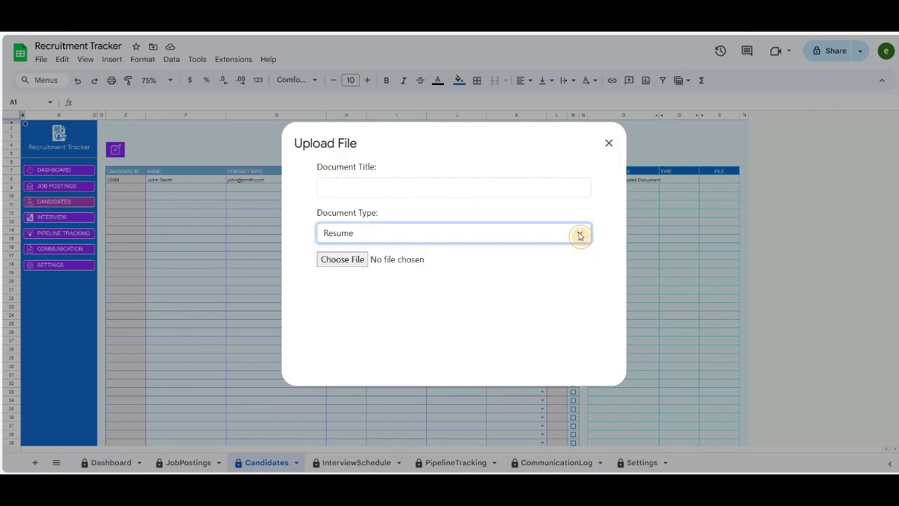
{"action": "left_click", "coordinate": [609, 146]}
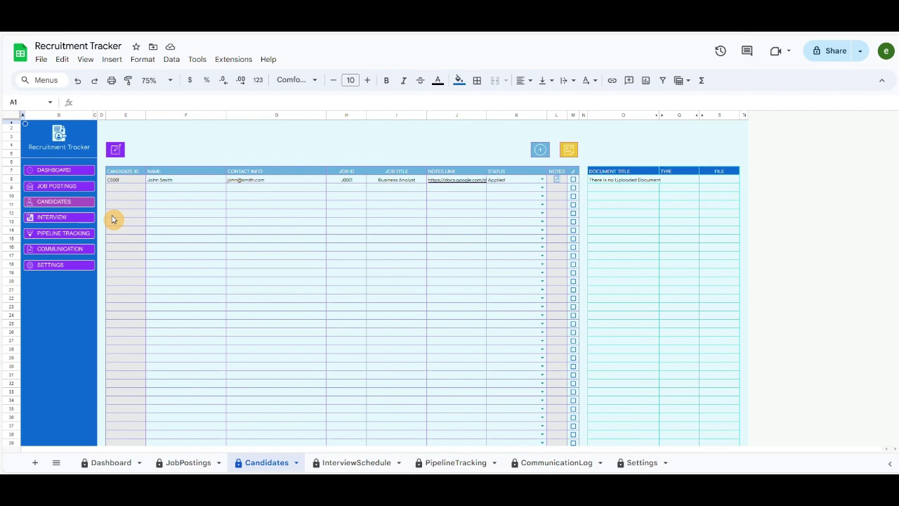
{"action": "left_click", "coordinate": [61, 219]}
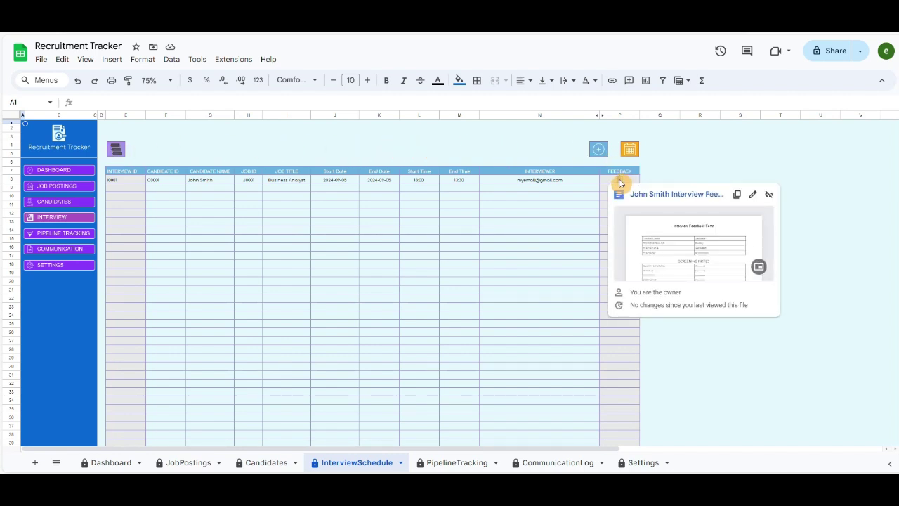
{"action": "left_click", "coordinate": [505, 148]}
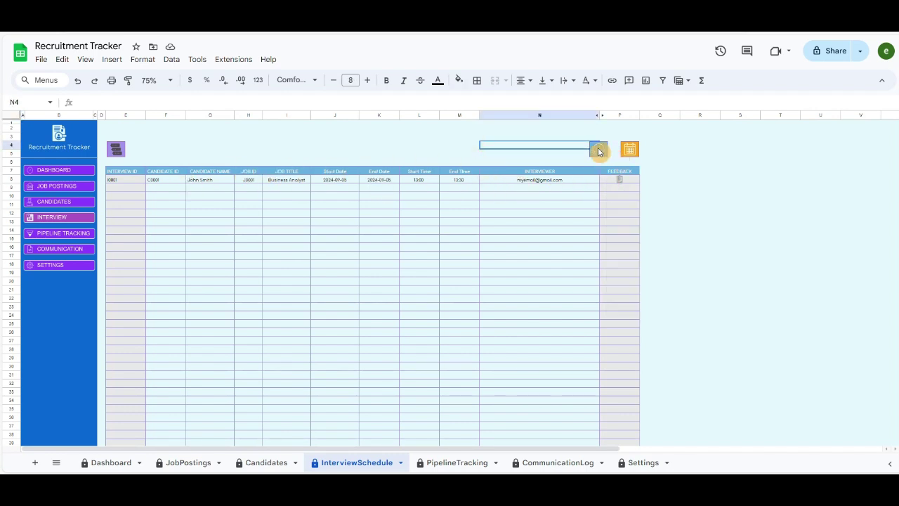
{"action": "left_click", "coordinate": [598, 151]}
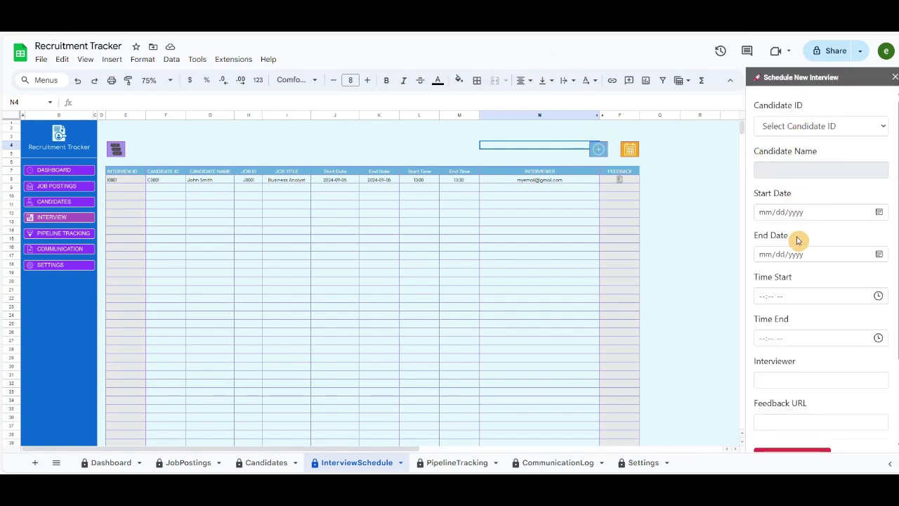
{"action": "scroll", "coordinate": [798, 241], "scroll_direction": "down", "scroll_amount": 2}
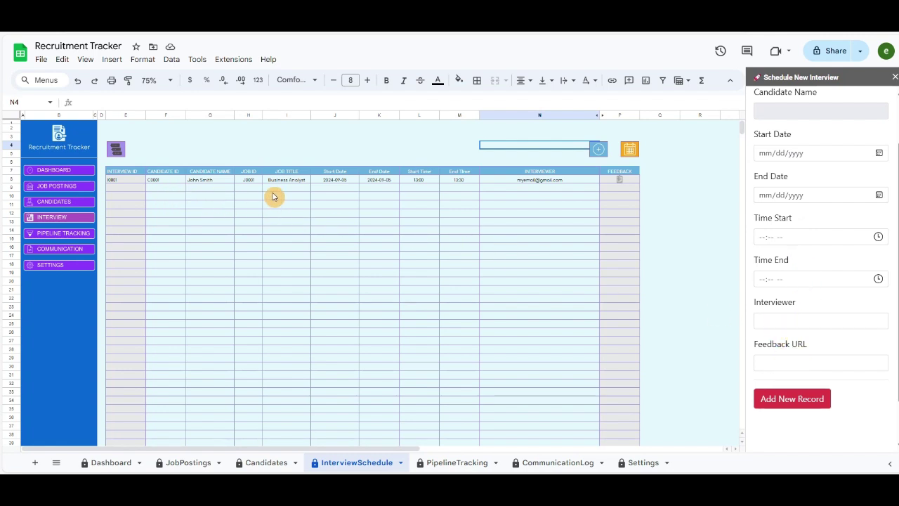
{"action": "left_click", "coordinate": [893, 81]}
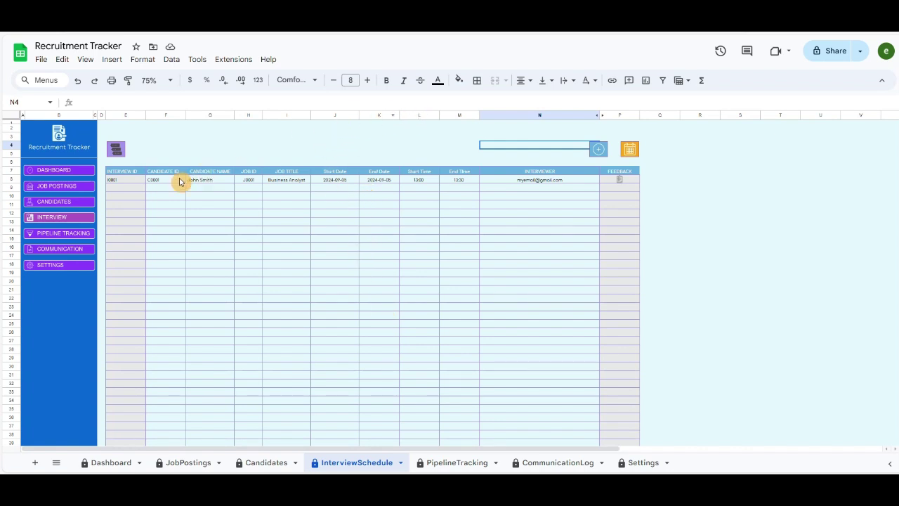
{"action": "left_click", "coordinate": [62, 236]}
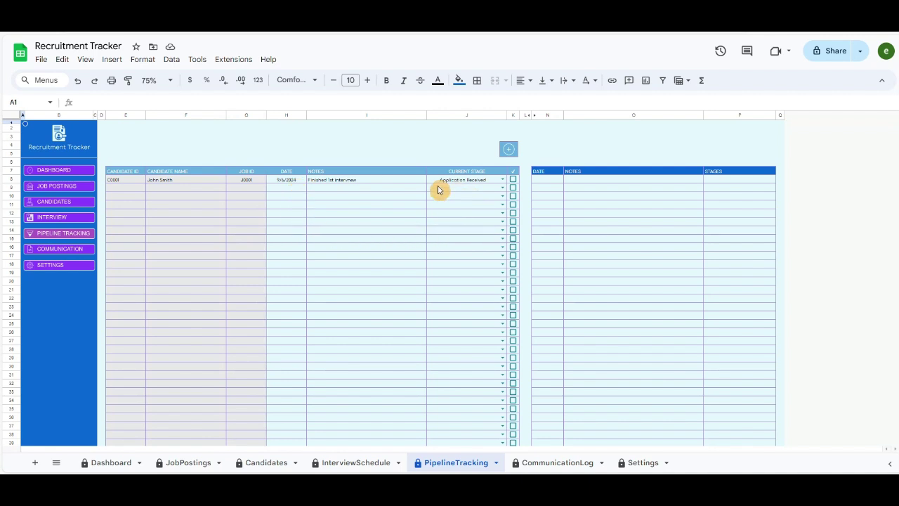
{"action": "left_click", "coordinate": [502, 187]}
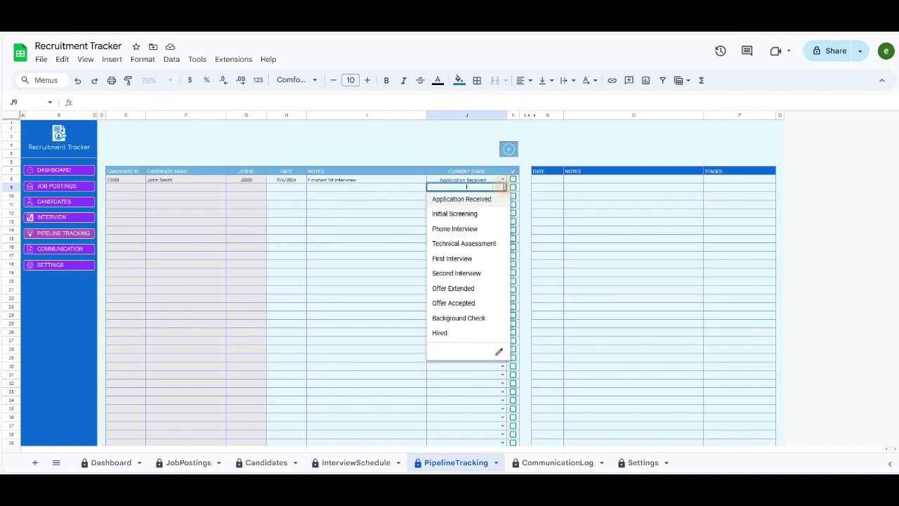
{"action": "left_click", "coordinate": [431, 154]}
{"action": "left_click", "coordinate": [502, 181]}
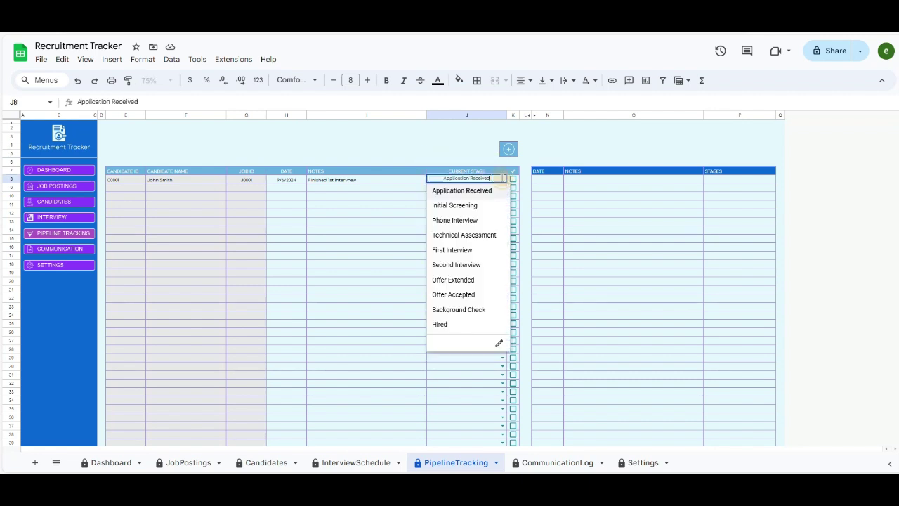
{"action": "left_click", "coordinate": [454, 156]}
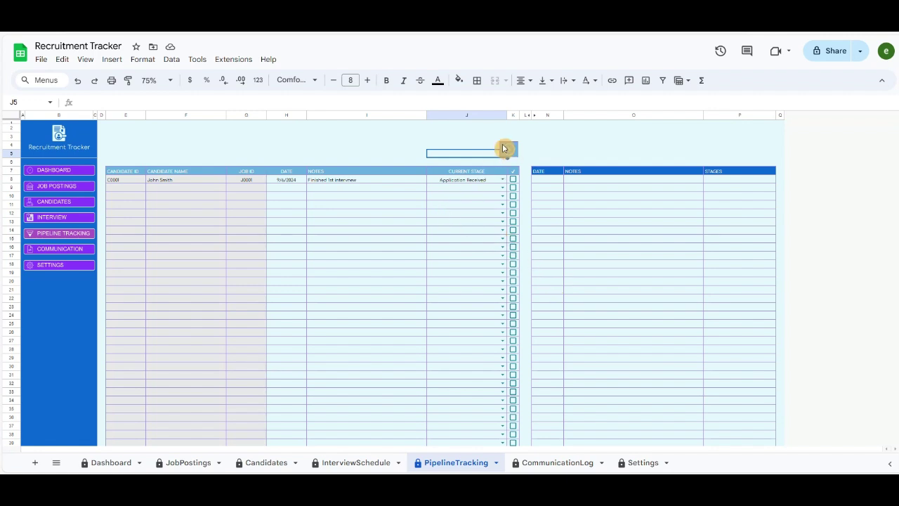
- Open CommunicationLog and review the Candidate ID and Communication Type dropdowns without changing entries
{"action": "left_click", "coordinate": [61, 251]}
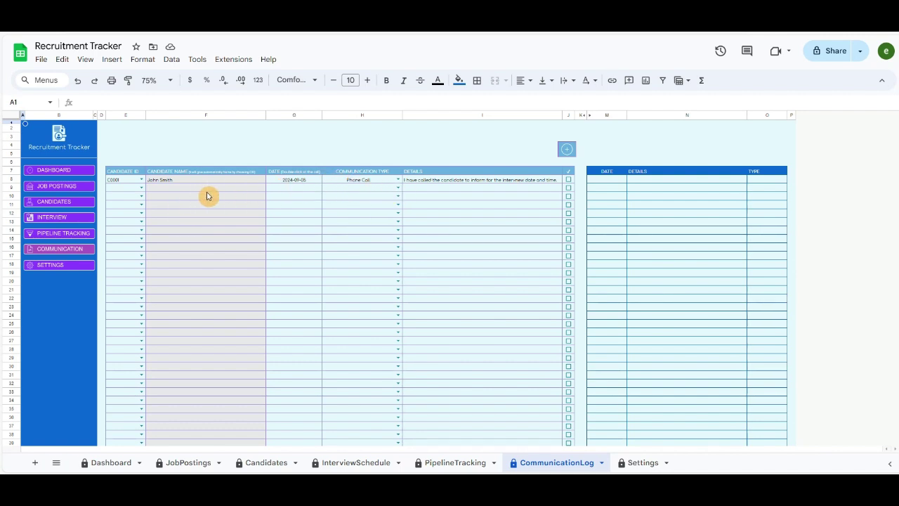
{"action": "left_click", "coordinate": [141, 189]}
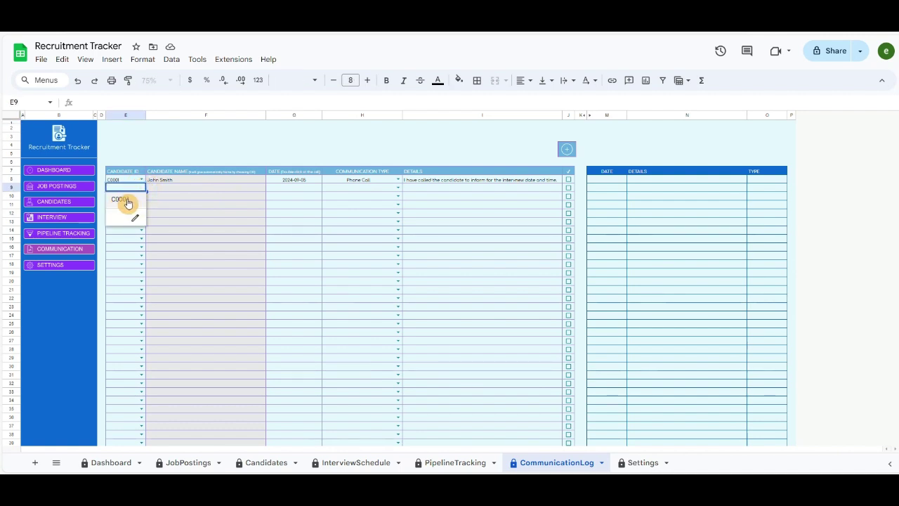
{"action": "left_click", "coordinate": [246, 153]}
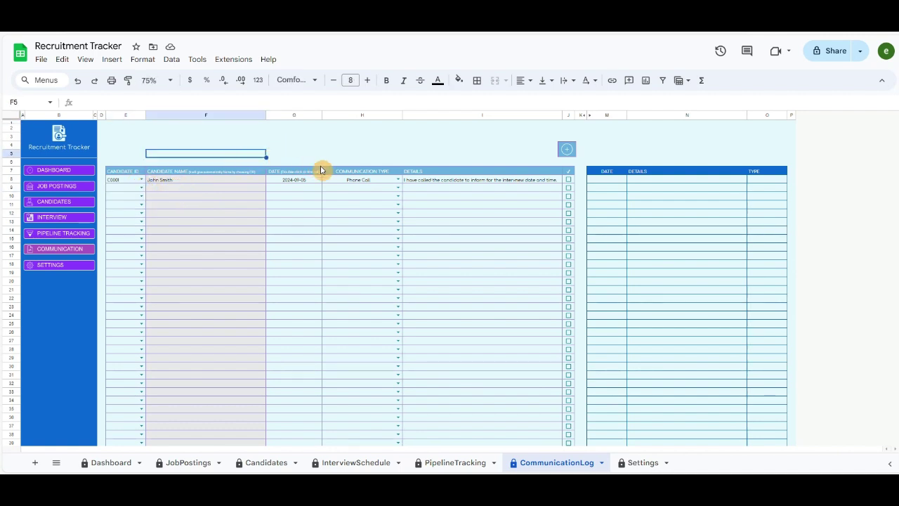
{"action": "left_click", "coordinate": [398, 181]}
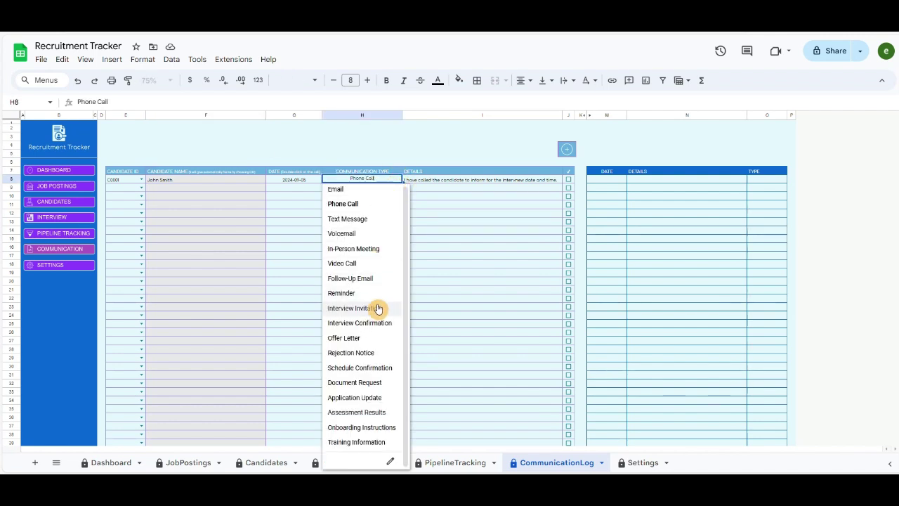
{"action": "left_click", "coordinate": [416, 146]}
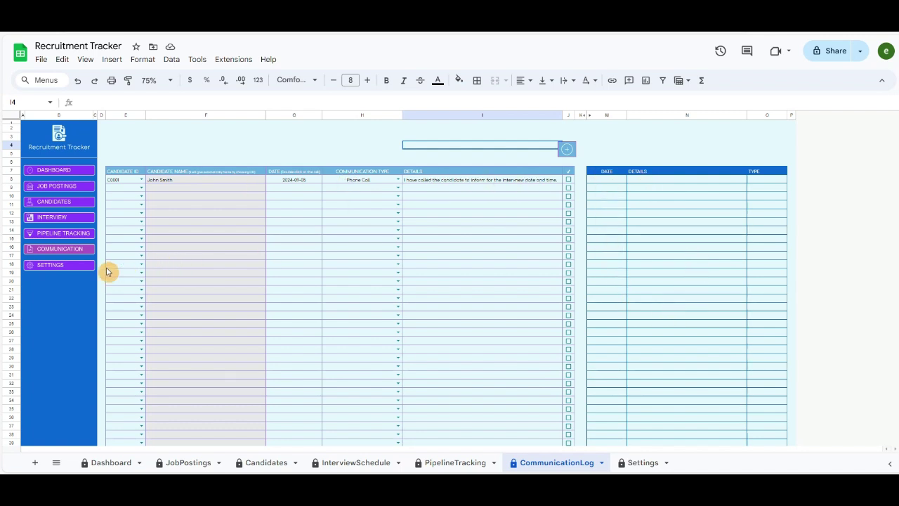
- Look through the Settings and Dashboard sheets, then return to JobPostings
{"action": "left_click", "coordinate": [53, 267]}
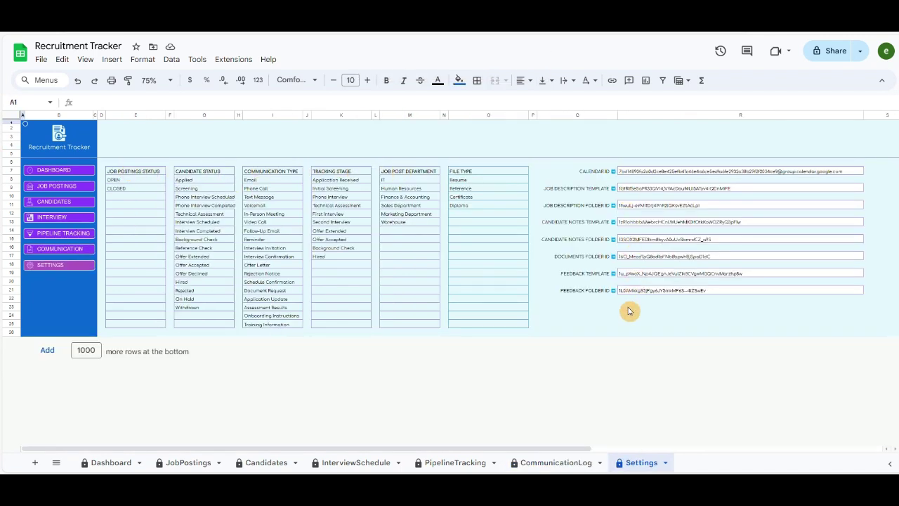
{"action": "left_click", "coordinate": [49, 170]}
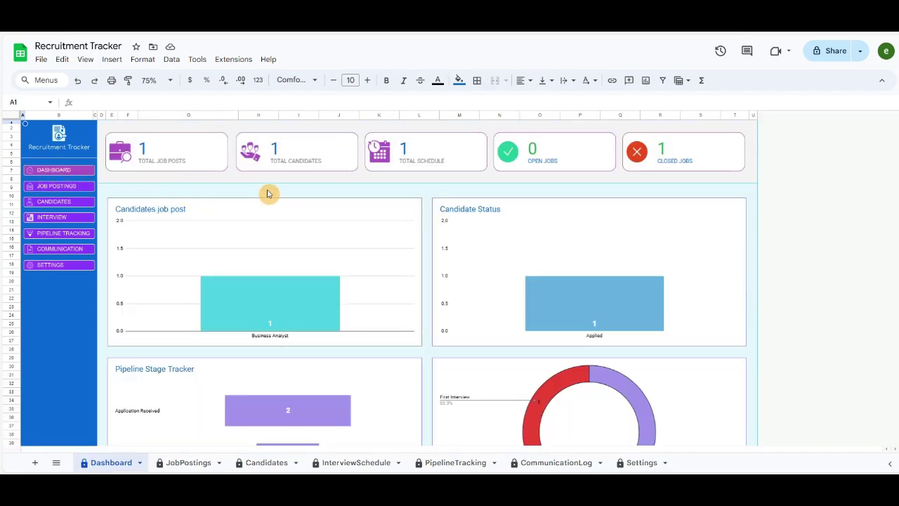
{"action": "left_click", "coordinate": [45, 189]}
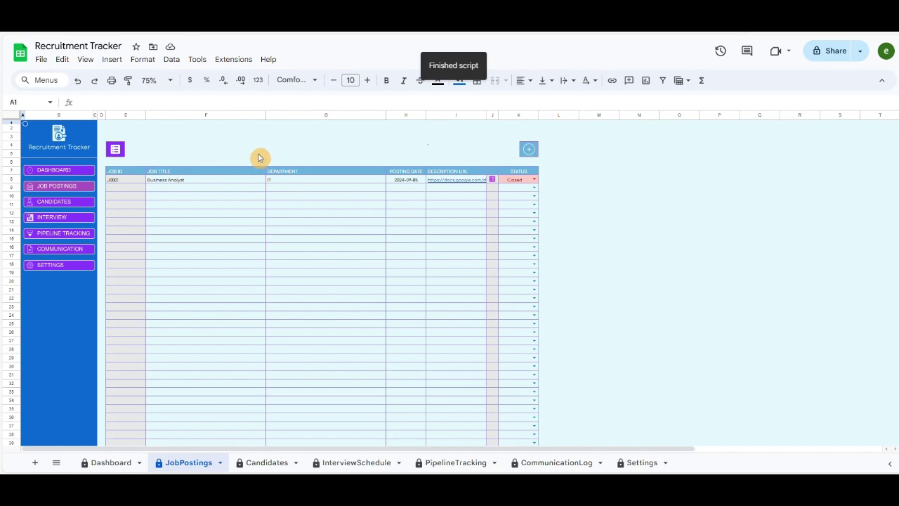
- Make a copy of the job post template and rename it Functional Analyst Job Post Example
{"action": "left_click", "coordinate": [116, 151]}
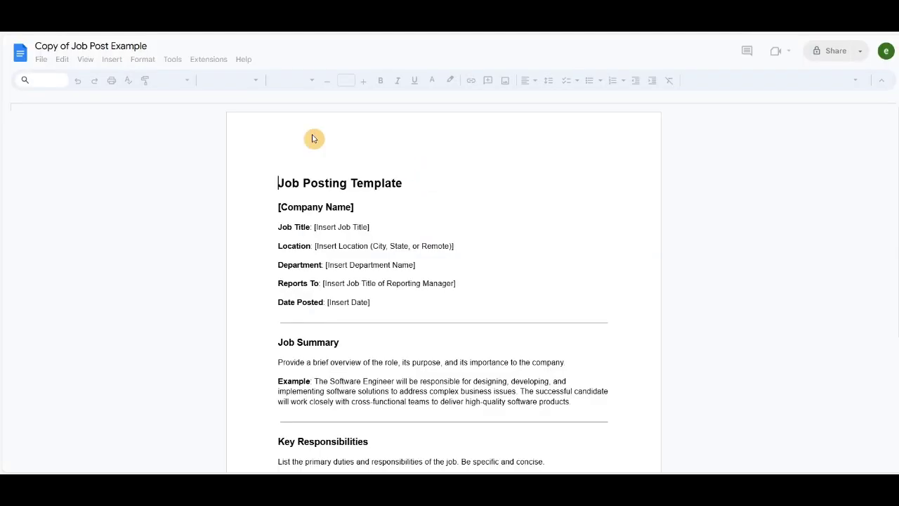
{"action": "left_click_drag", "start_coordinate": [70, 45], "coordinate": [35, 47]}
{"action": "type", "text": "Functional Analyst"}
{"action": "key", "text": "Return"}
- Retitle the heading 'Functional Analyst Job Posting Template' and copy the document's web address
{"action": "left_click", "coordinate": [346, 208]}
{"action": "left_click", "coordinate": [279, 183]}
{"action": "type", "text": "Functional Analyst"}
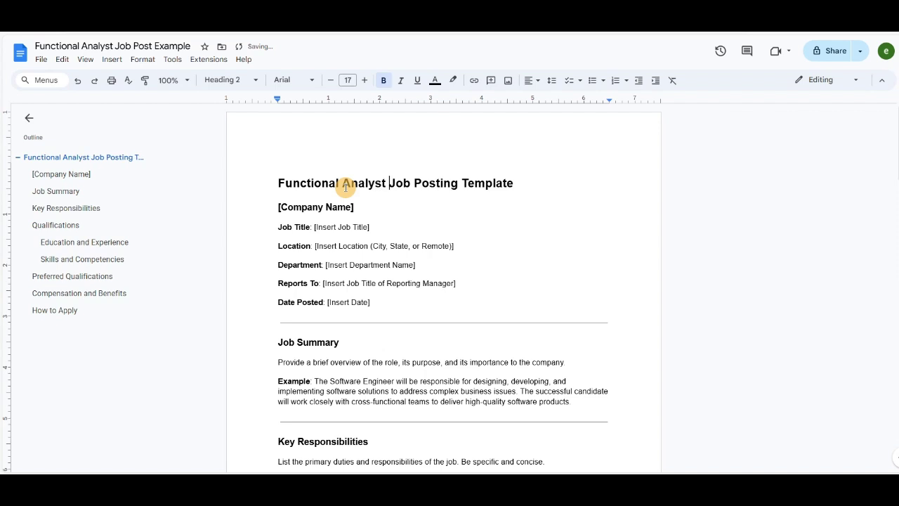
{"action": "left_click", "coordinate": [370, 227]}
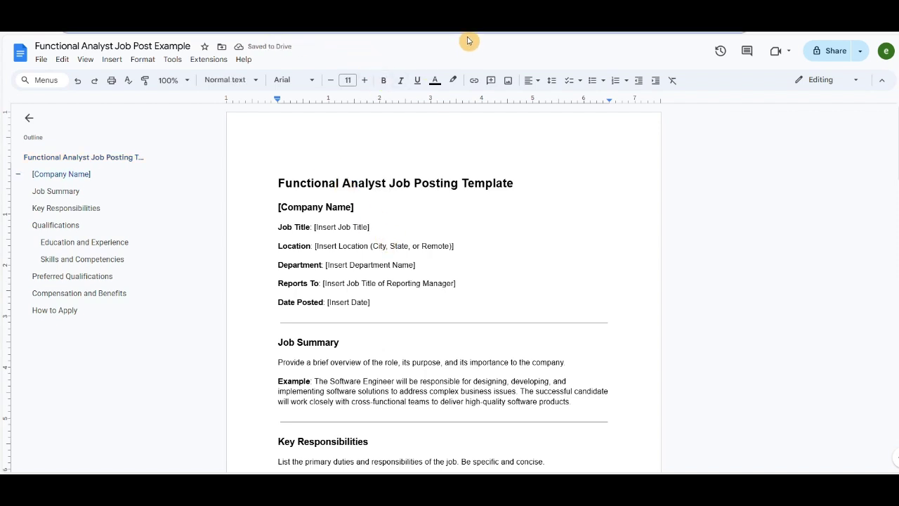
{"action": "right_click", "coordinate": [404, 31]}
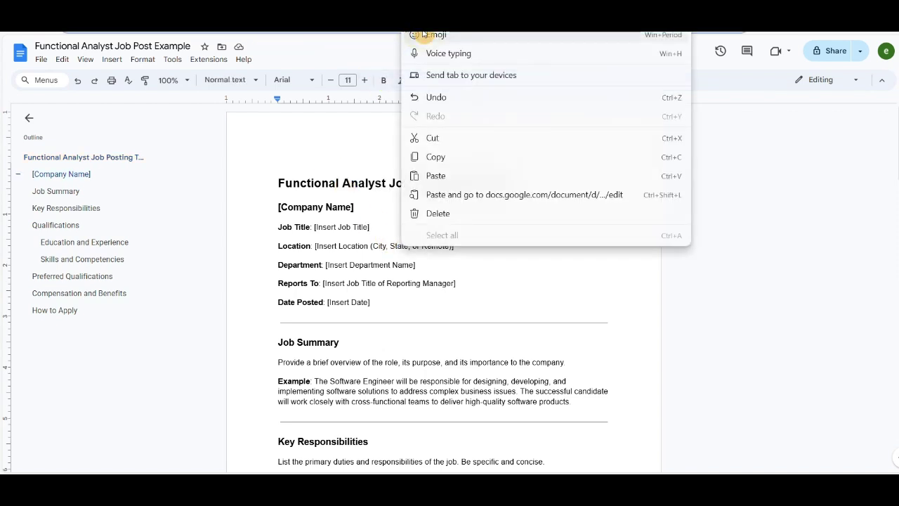
{"action": "left_click", "coordinate": [458, 159]}
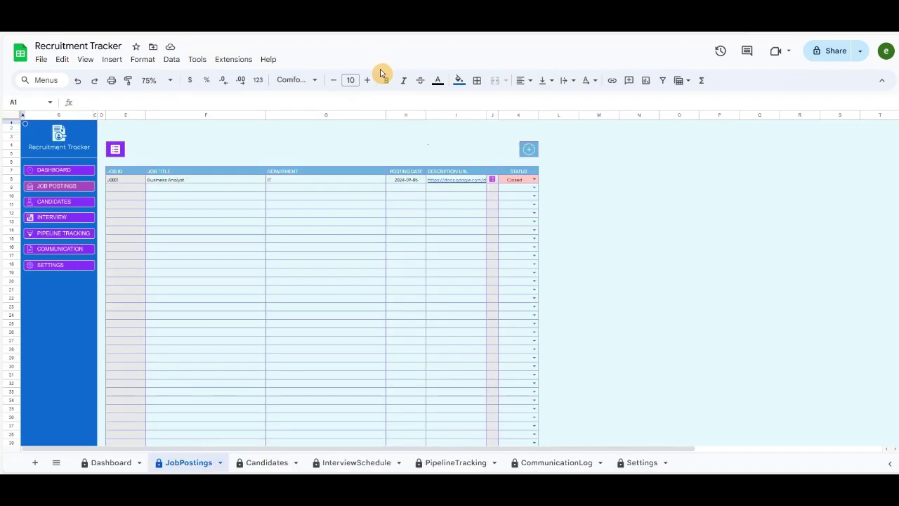
- Enter a new job: Functional Analyst, Finance & Accounting department, posted 09/12/2024
{"action": "left_click", "coordinate": [397, 138]}
{"action": "left_click", "coordinate": [529, 149]}
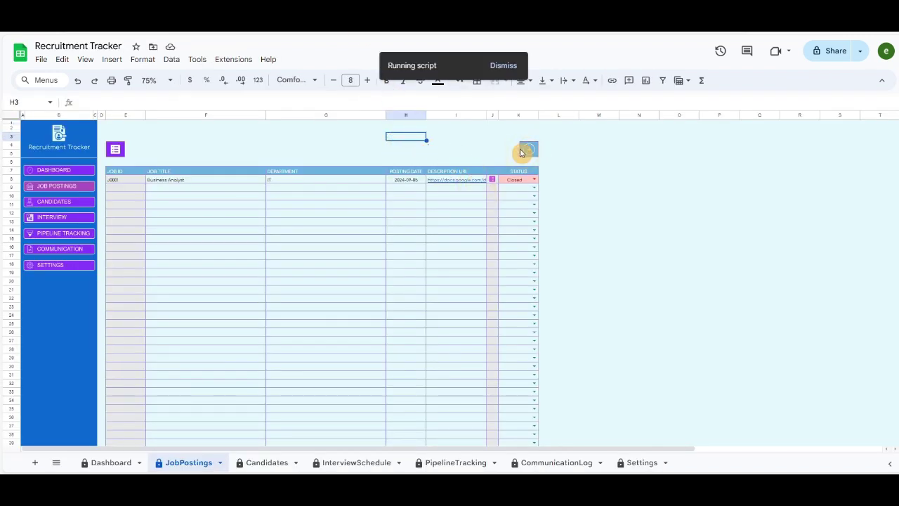
{"action": "left_click", "coordinate": [795, 124]}
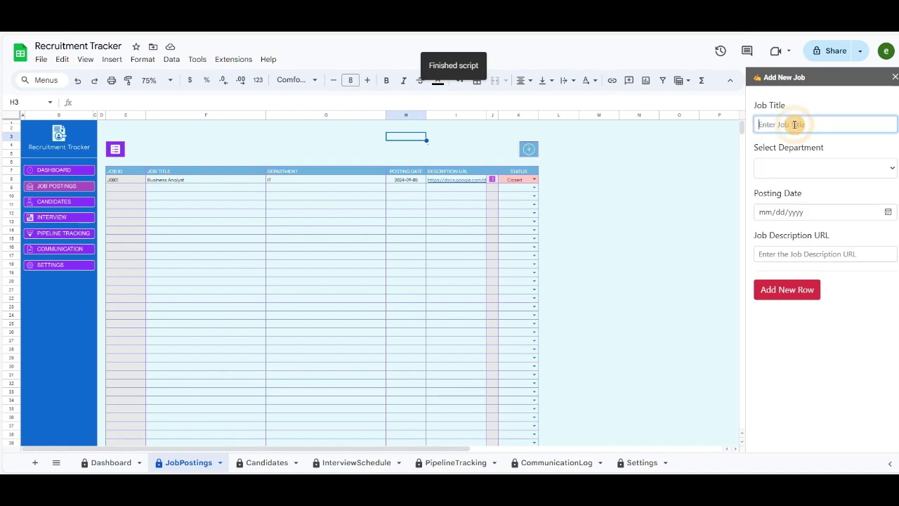
{"action": "type", "text": "Functional Analyst"}
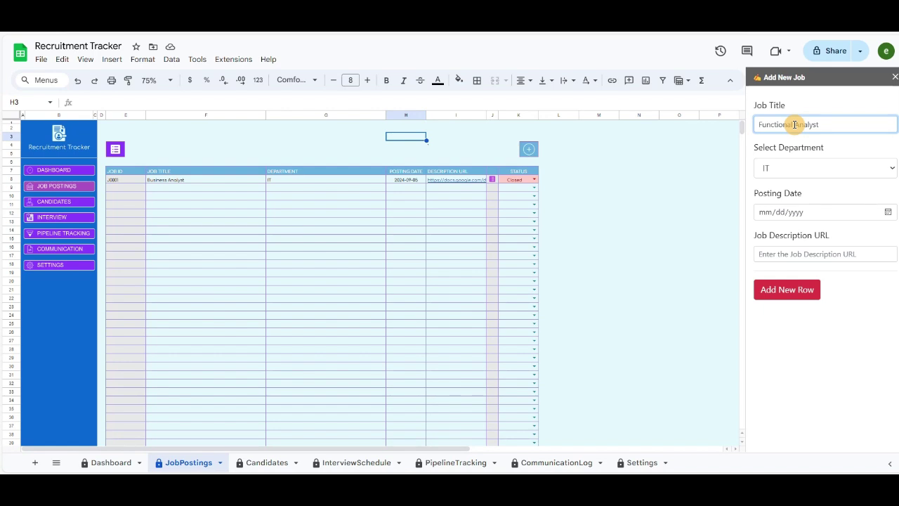
{"action": "left_click", "coordinate": [797, 168]}
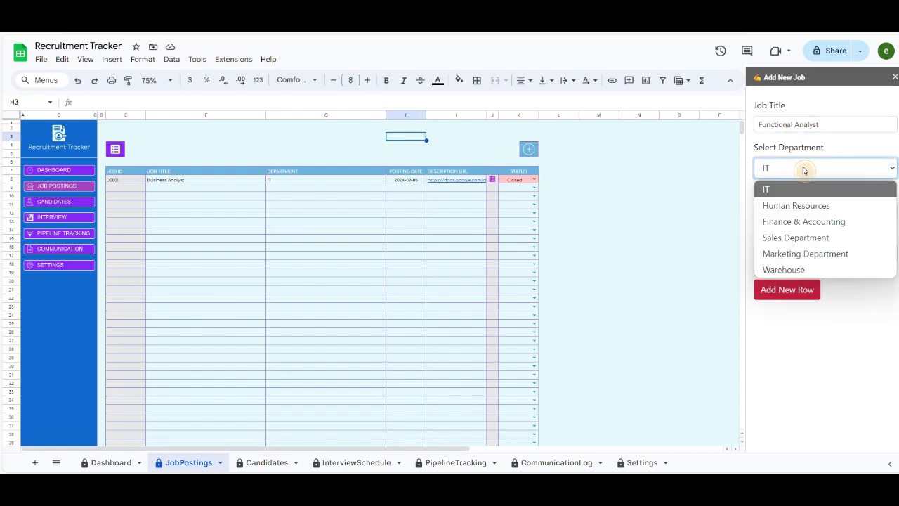
{"action": "left_click", "coordinate": [817, 222]}
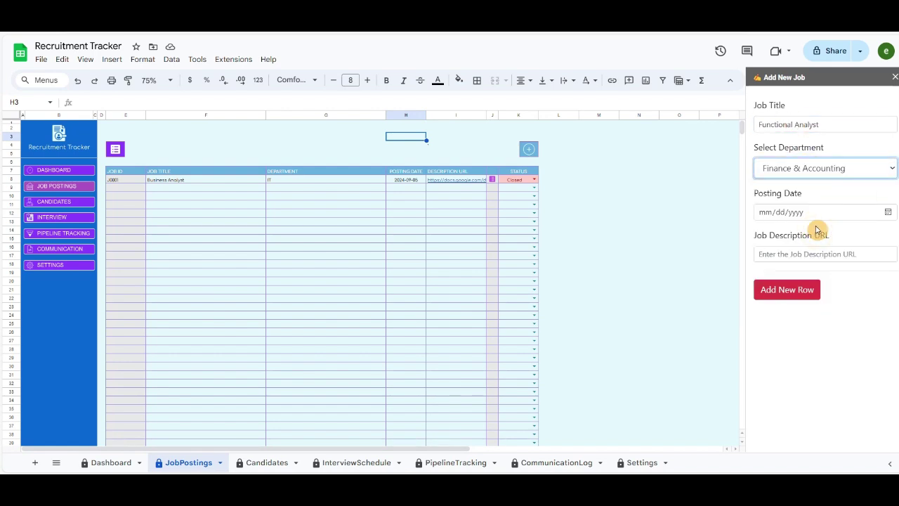
{"action": "left_click", "coordinate": [888, 211]}
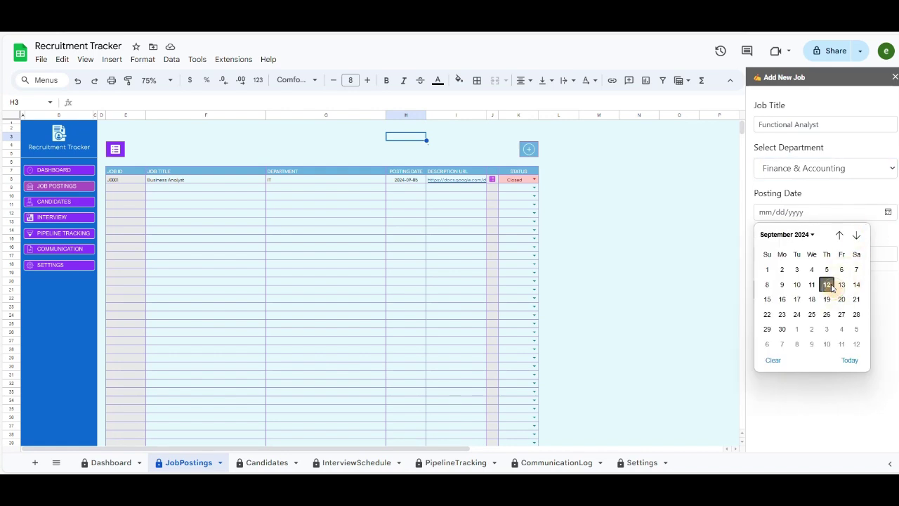
{"action": "left_click", "coordinate": [827, 285]}
- Paste the job description link, add the row as J0002, and set its status to Open
{"action": "left_click", "coordinate": [795, 254]}
{"action": "key", "text": "ctrl+v"}
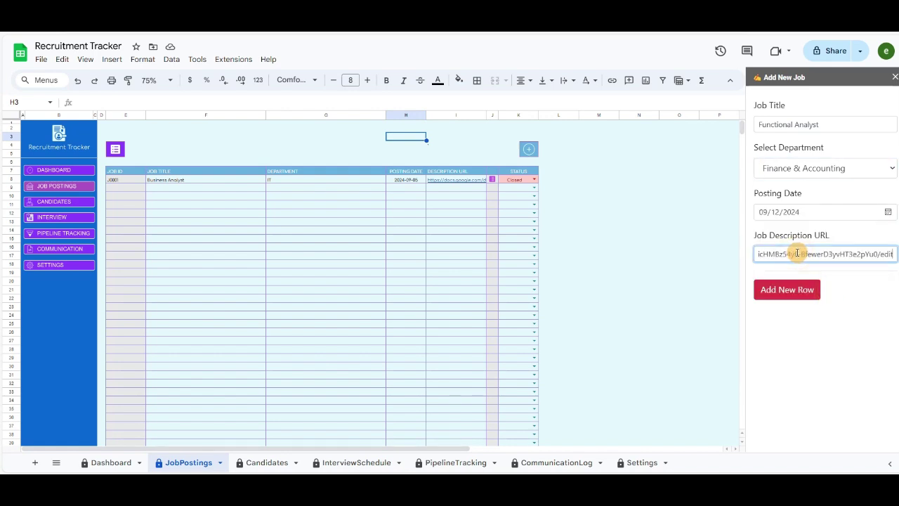
{"action": "left_click", "coordinate": [781, 288]}
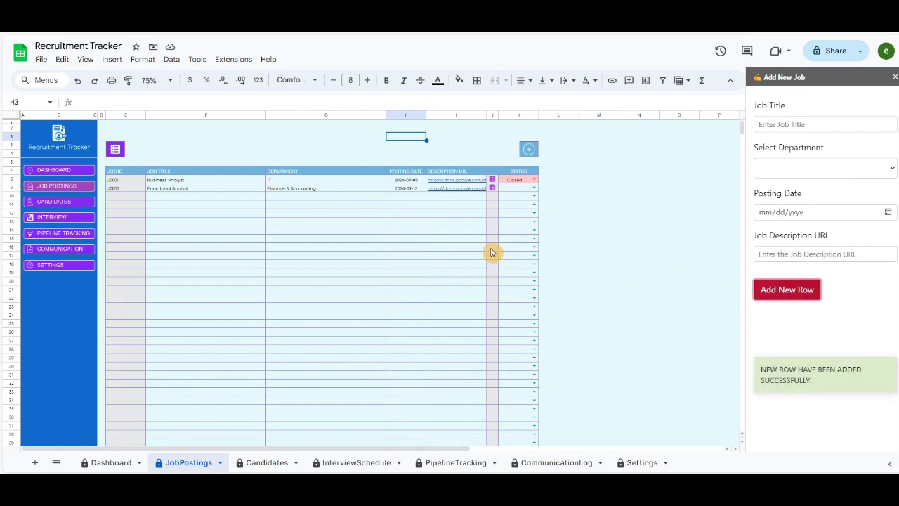
{"action": "left_click", "coordinate": [533, 190]}
{"action": "left_click", "coordinate": [518, 201]}
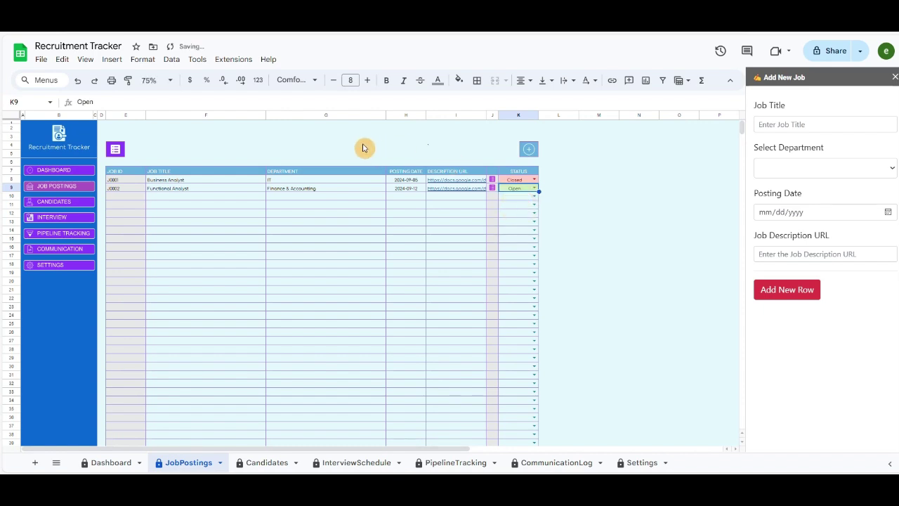
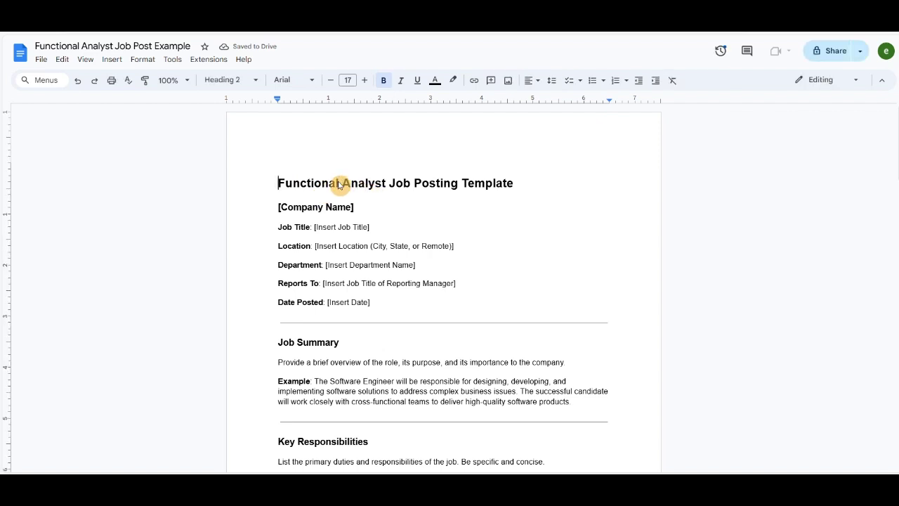
- Open the Functional Analyst Job Post Example Google Doc from its description link
{"action": "left_click", "coordinate": [522, 188]}
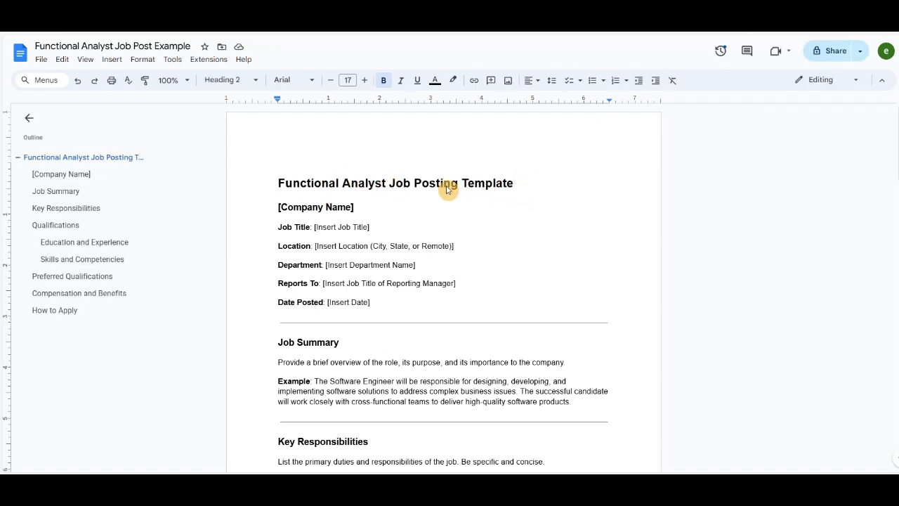
- Overwrite the [Company Name] placeholder under the title with ACME COMPANY
{"action": "left_click_drag", "start_coordinate": [370, 212], "coordinate": [279, 209]}
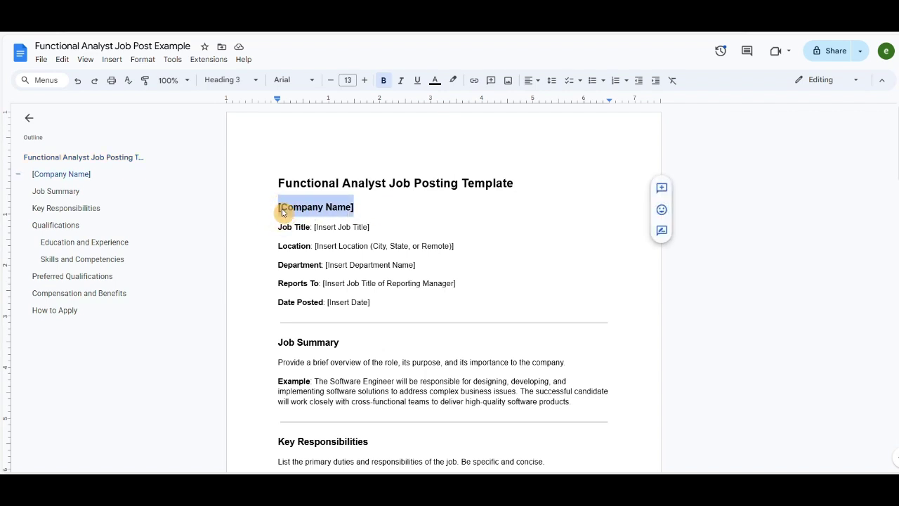
{"action": "type", "text": "ACME COMPANY"}
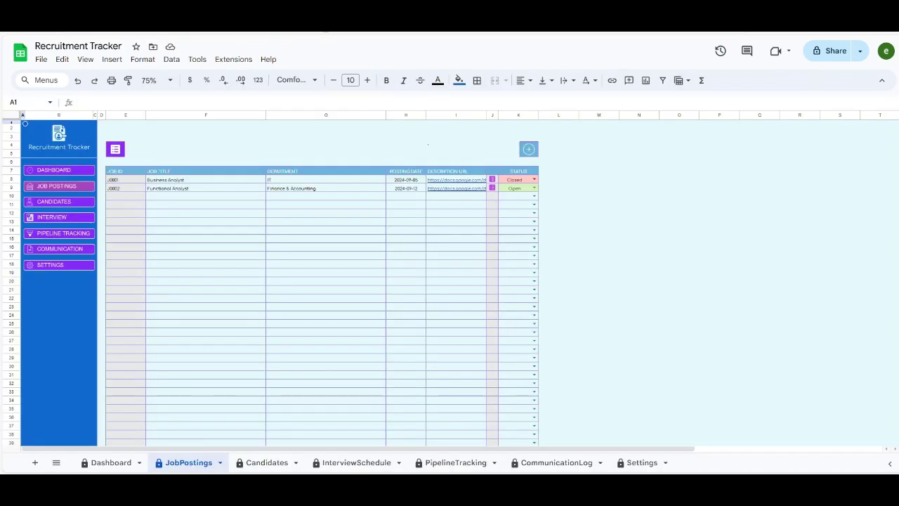
- Preview the Functional Analyst job post, then generate a screening-notes copy from the Candidates sheet
{"action": "left_click", "coordinate": [351, 146]}
{"action": "mouse_move", "coordinate": [493, 191]}
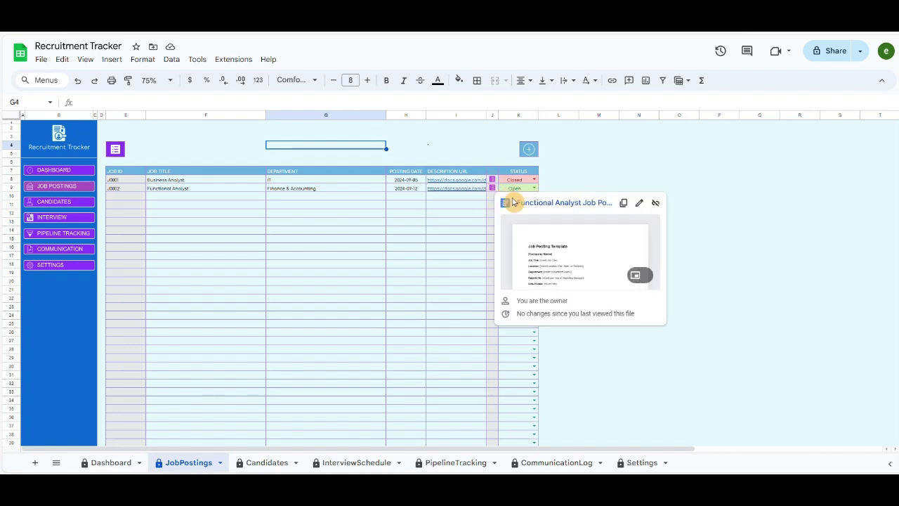
{"action": "left_click", "coordinate": [548, 268]}
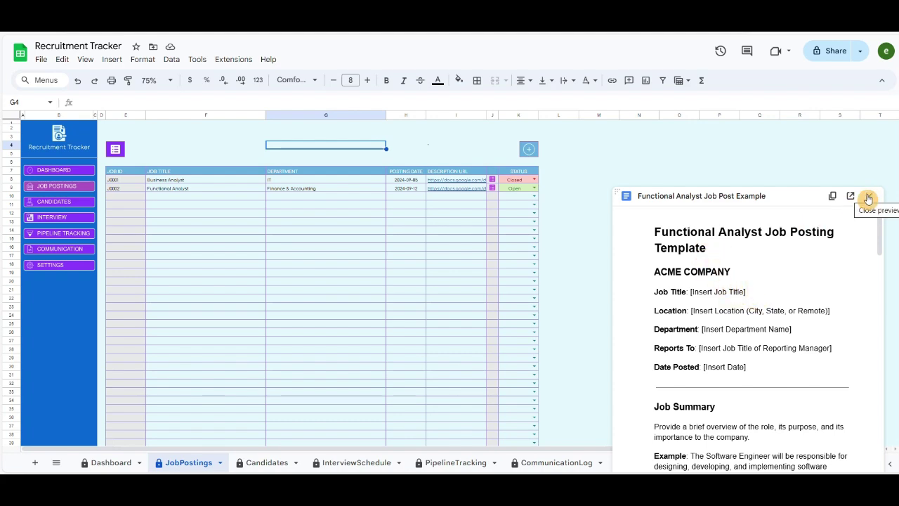
{"action": "scroll", "coordinate": [807, 286], "scroll_direction": "down", "scroll_amount": 3}
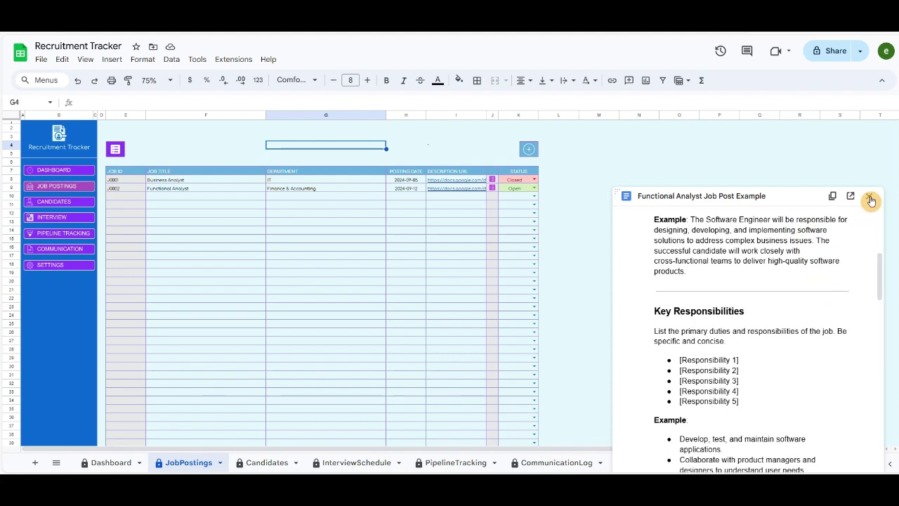
{"action": "left_click", "coordinate": [870, 199]}
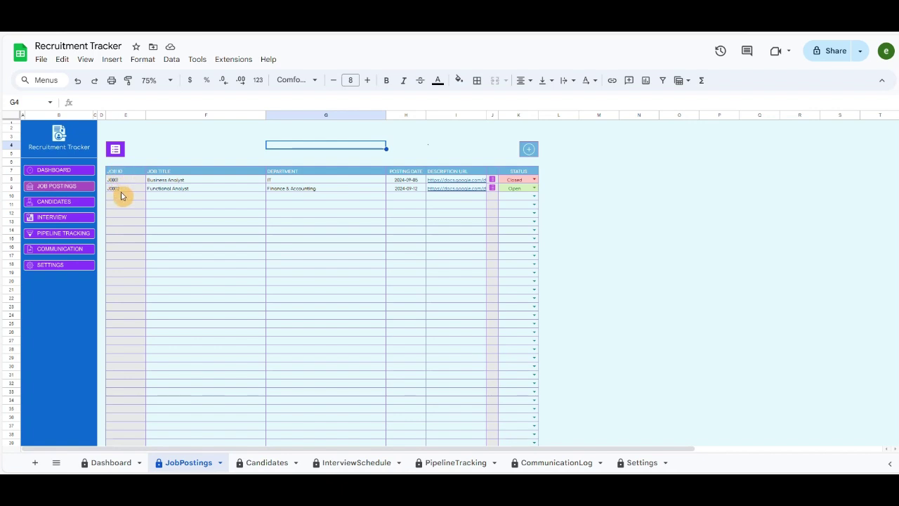
{"action": "left_click", "coordinate": [59, 206]}
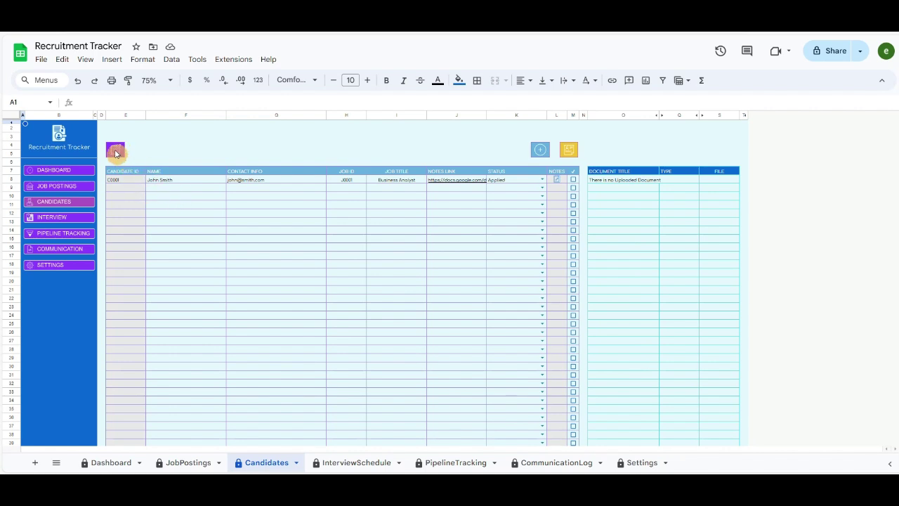
{"action": "left_click", "coordinate": [116, 153]}
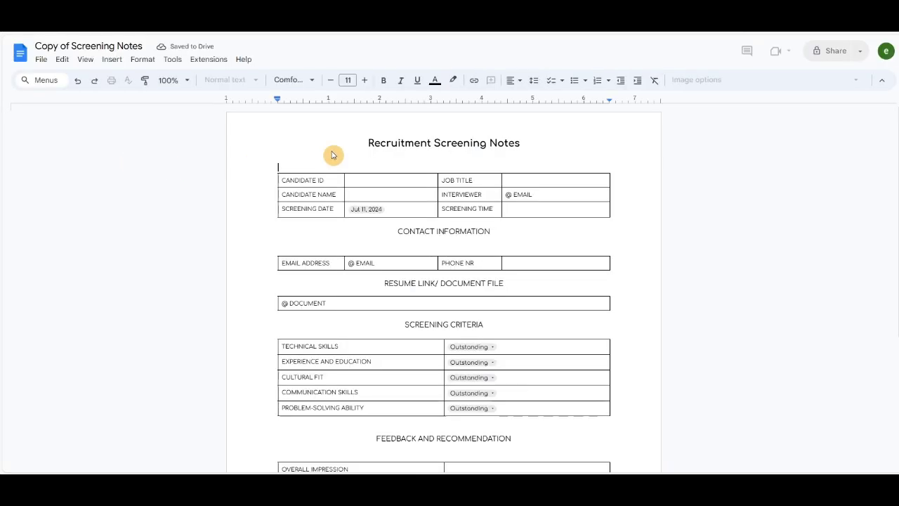
- Enter the candidate's name in the screening form and retitle the document with that name
{"action": "left_click_drag", "start_coordinate": [391, 183], "coordinate": [400, 184]}
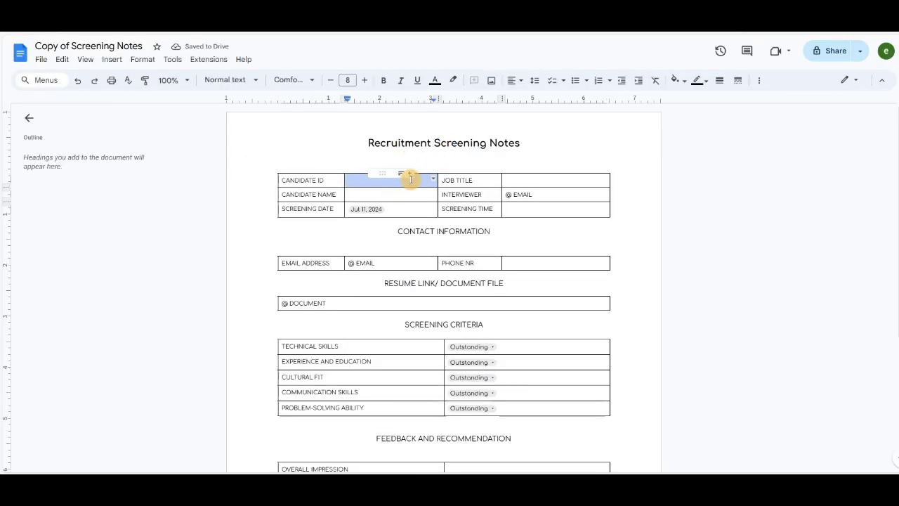
{"action": "left_click", "coordinate": [396, 195]}
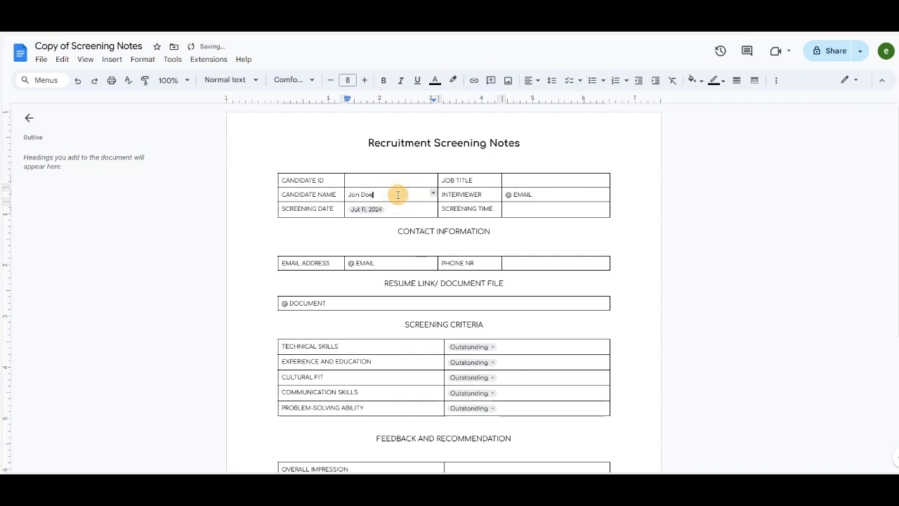
{"action": "left_click", "coordinate": [556, 149]}
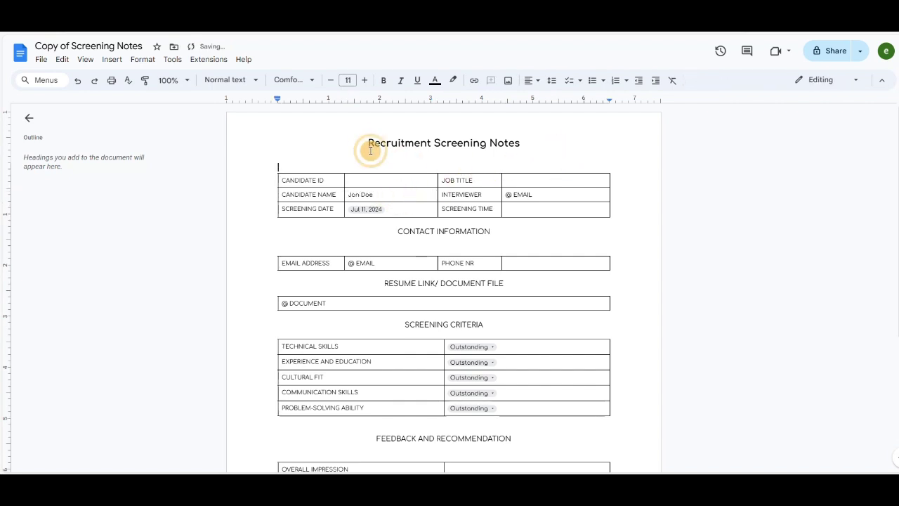
{"action": "left_click_drag", "start_coordinate": [70, 46], "coordinate": [39, 53]}
{"action": "type", "text": "Jon Doe"}
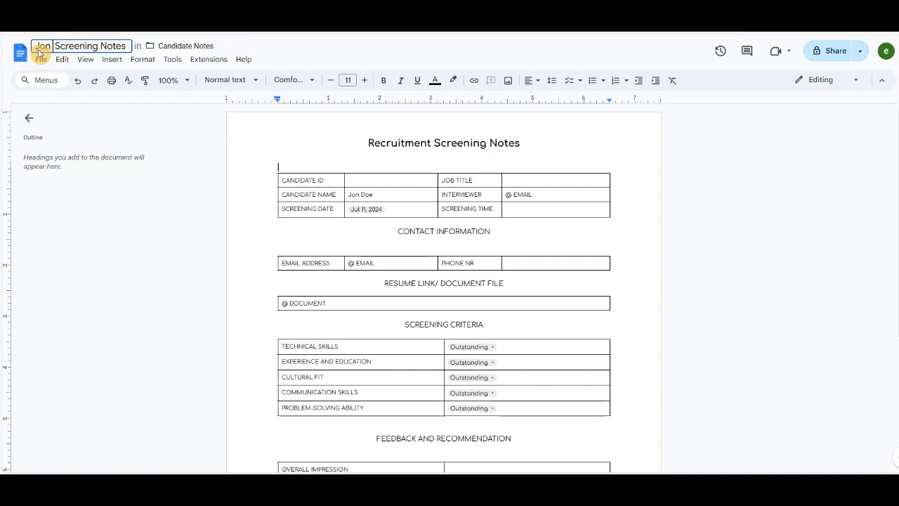
{"action": "left_click", "coordinate": [468, 163]}
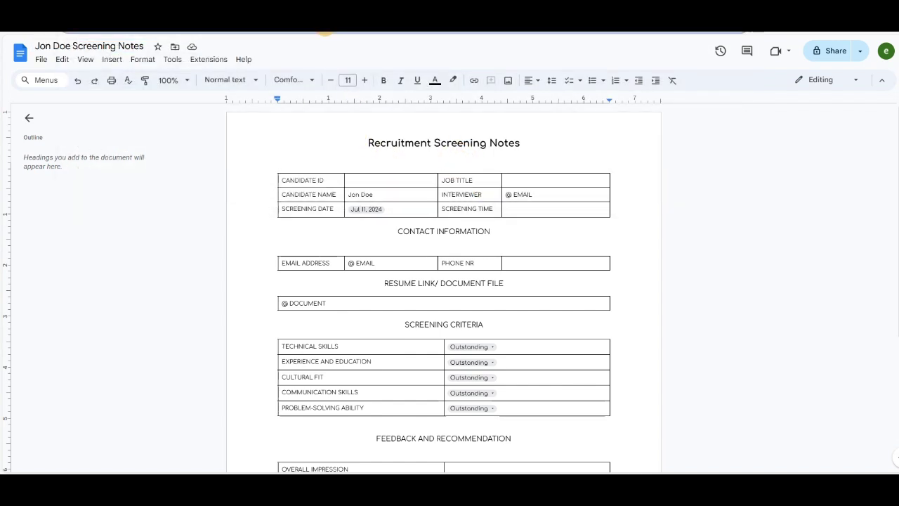
- Cut the screening-notes document's URL from the address bar for the tracker
{"action": "right_click", "coordinate": [343, 31]}
{"action": "left_click", "coordinate": [392, 144]}
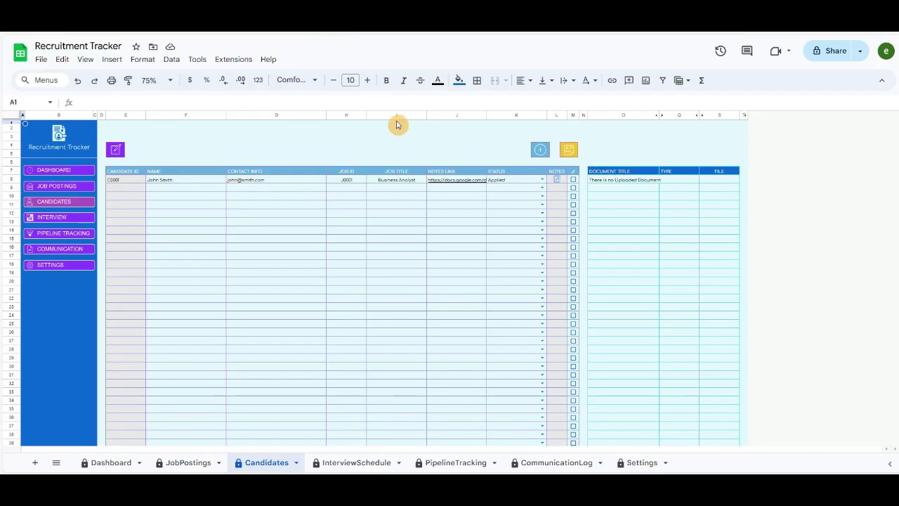
{"action": "left_click", "coordinate": [376, 145]}
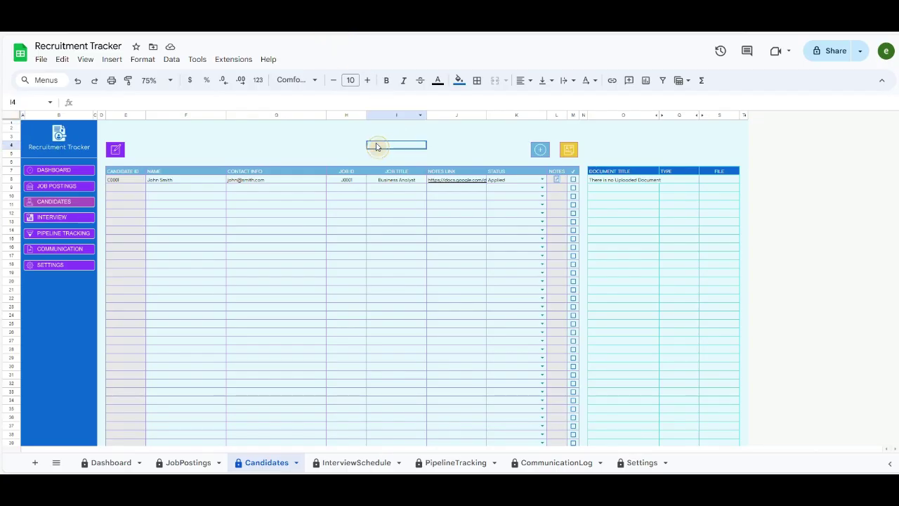
- Add candidate C0002 for job J0002 with name, contact info and the pasted notes link
{"action": "left_click", "coordinate": [540, 151]}
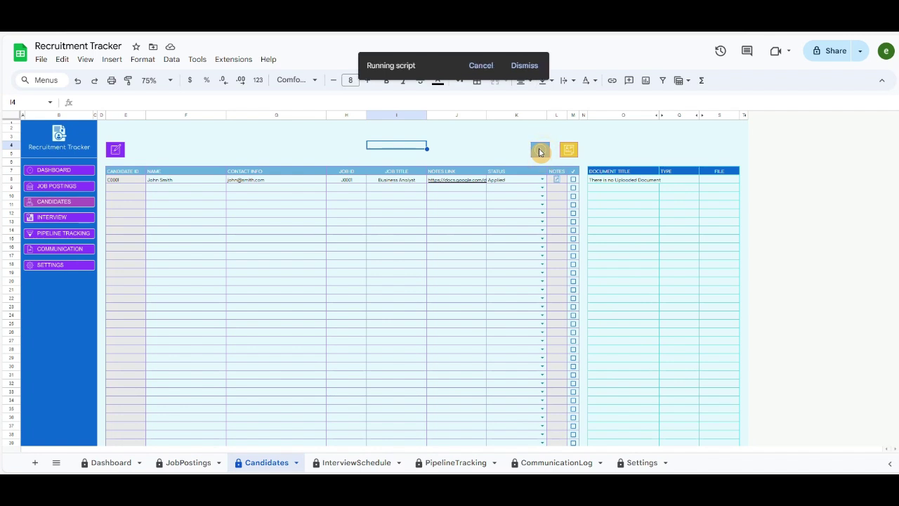
{"action": "left_click", "coordinate": [847, 126]}
{"action": "type", "text": "John Doe"}
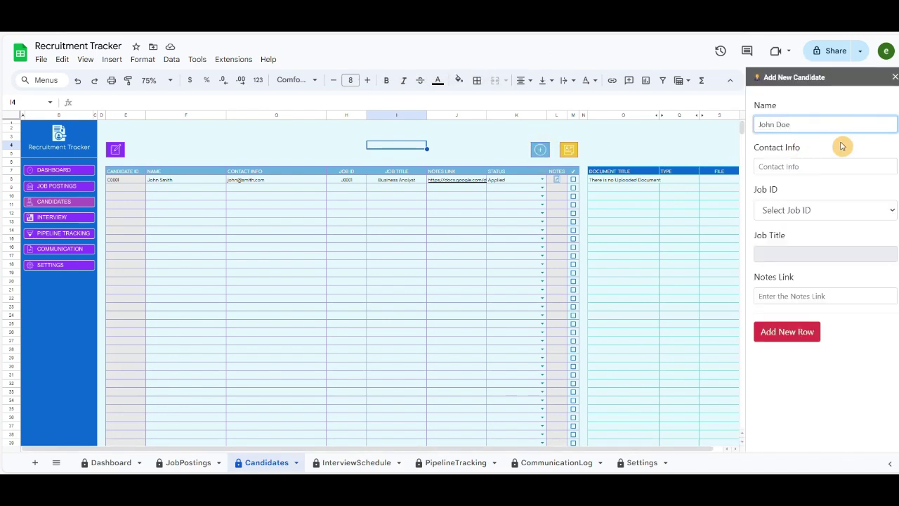
{"action": "left_click", "coordinate": [810, 167]}
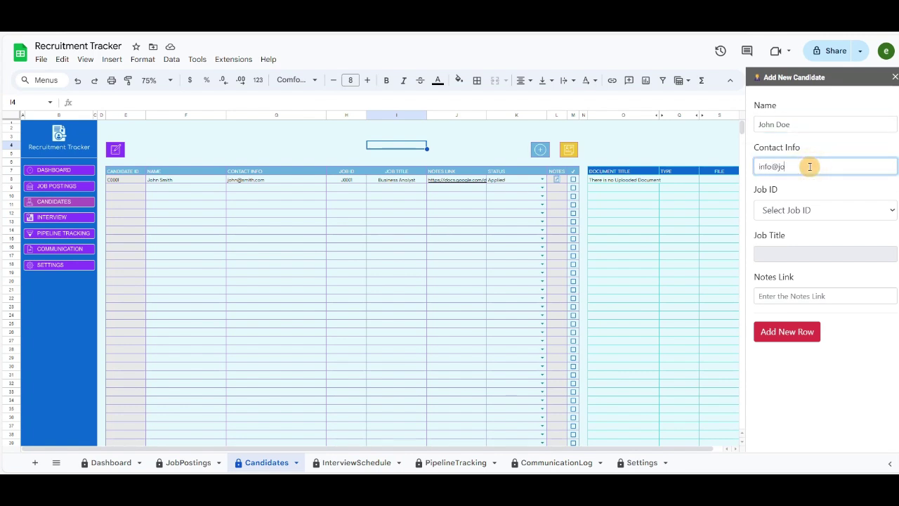
{"action": "left_click", "coordinate": [805, 214]}
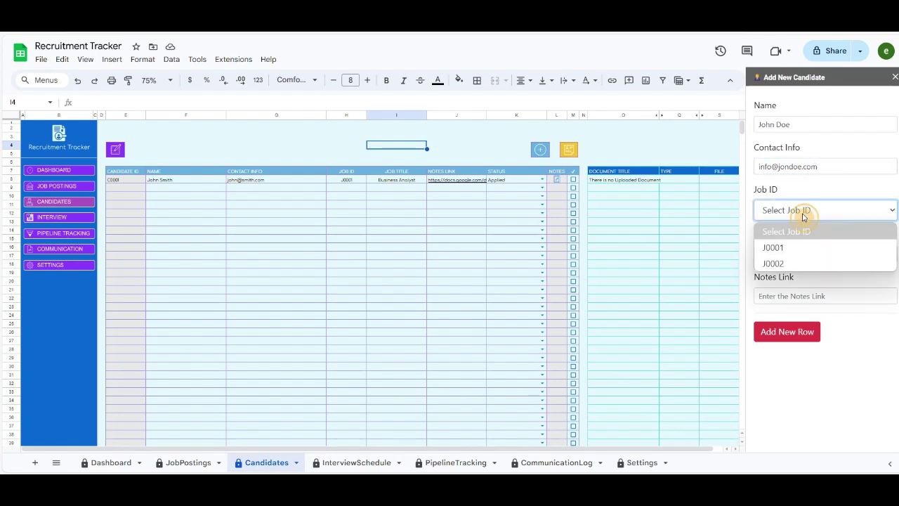
{"action": "left_click", "coordinate": [785, 265]}
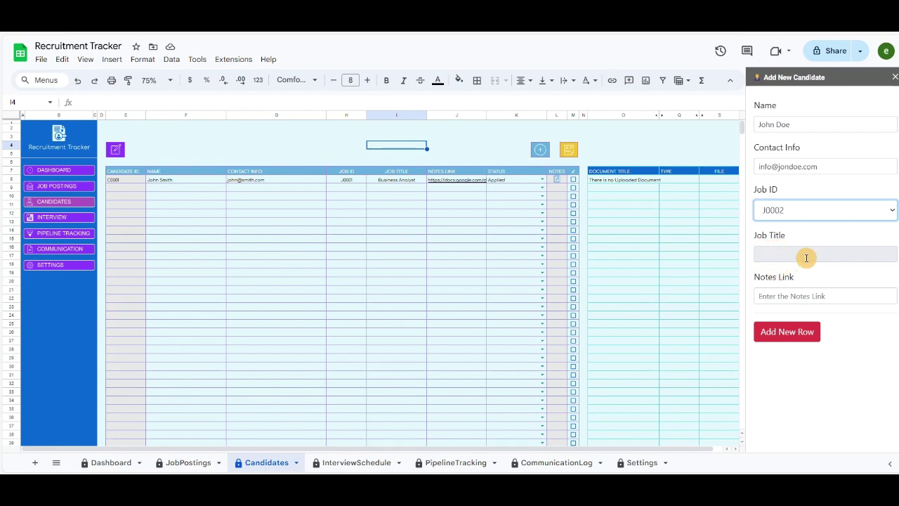
{"action": "left_click", "coordinate": [809, 295]}
{"action": "key", "text": "ctrl+v"}
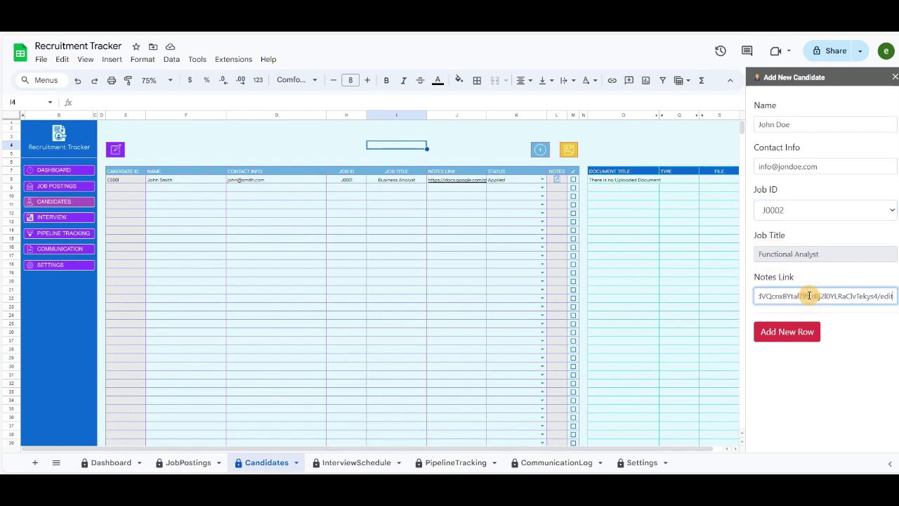
{"action": "left_click", "coordinate": [789, 335]}
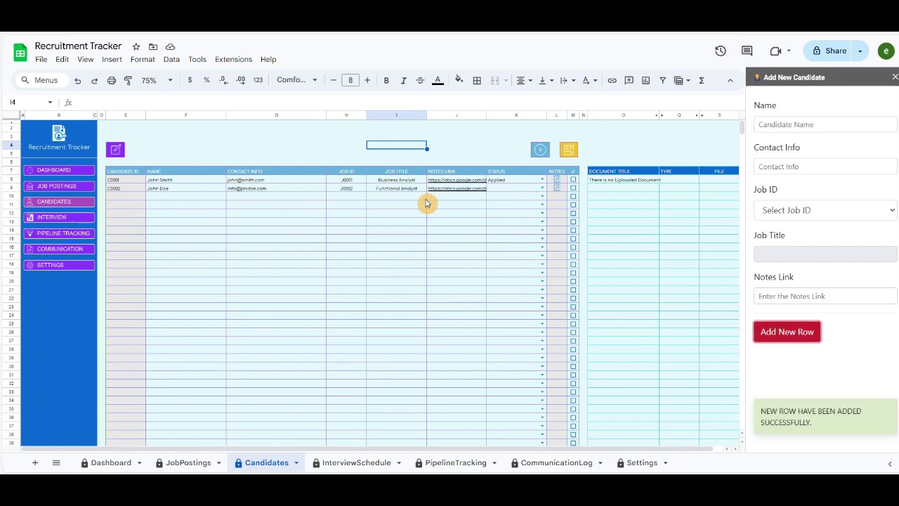
{"action": "left_click", "coordinate": [895, 77]}
- Set candidate C0002's status to Applied, tick its row, and bring up the Upload File dialog
{"action": "left_click", "coordinate": [542, 190]}
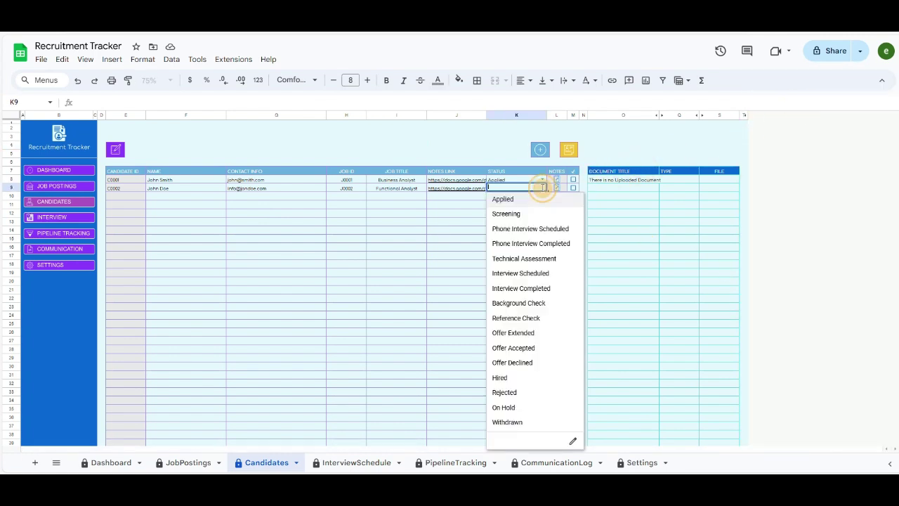
{"action": "left_click", "coordinate": [503, 201]}
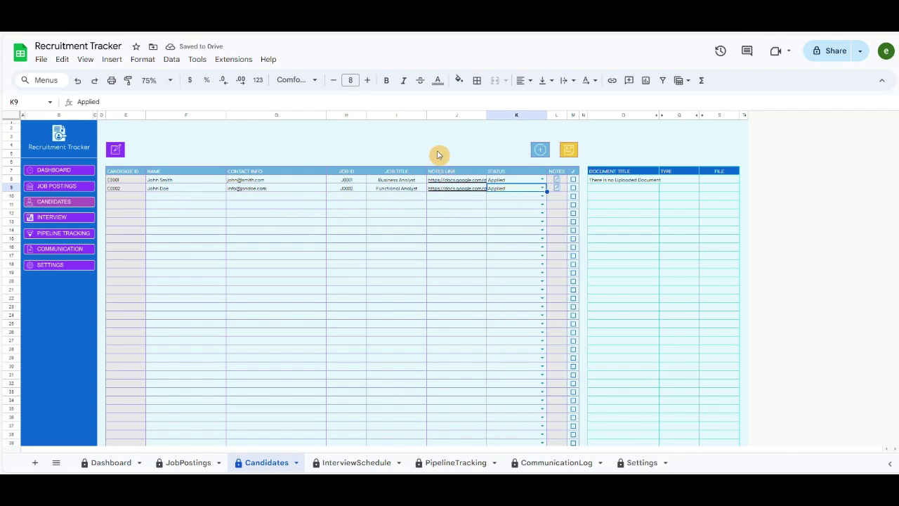
{"action": "left_click", "coordinate": [571, 189]}
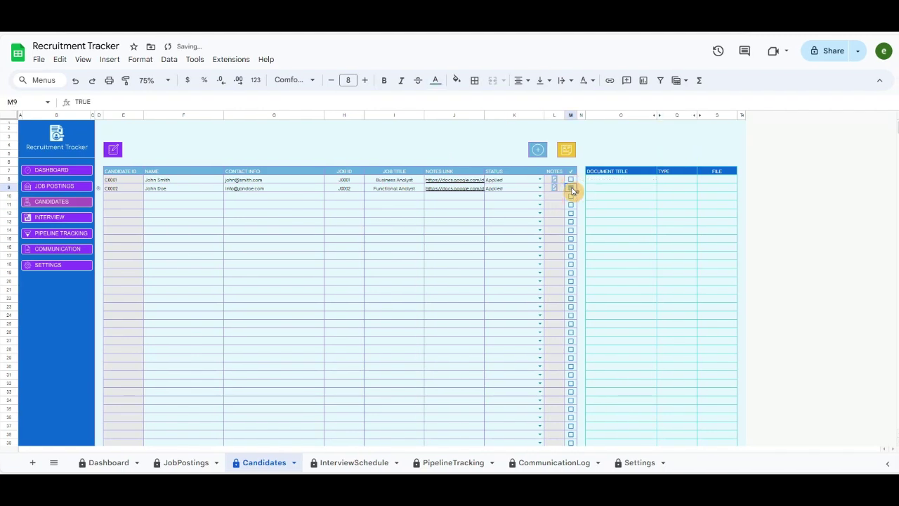
{"action": "left_click", "coordinate": [568, 151]}
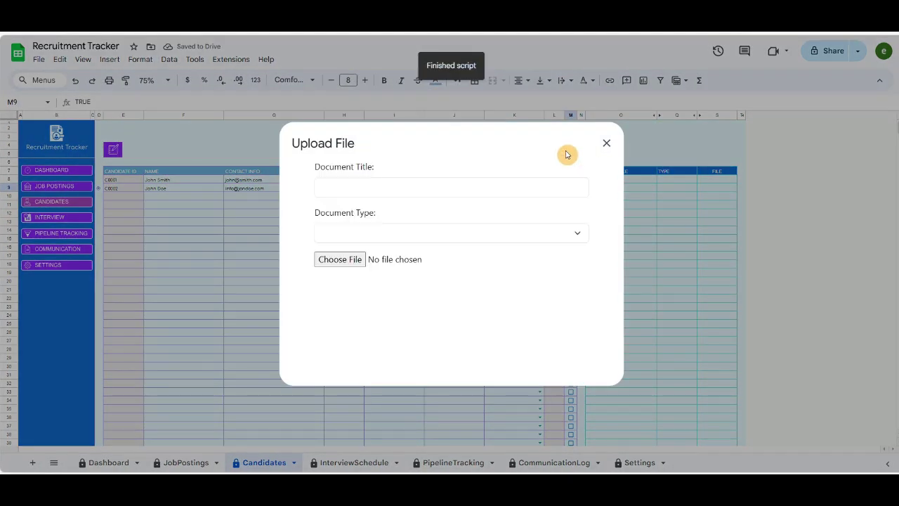
{"action": "left_click", "coordinate": [375, 187]}
- Upload the candidate's CV file titled CV with document type Resume
{"action": "left_click", "coordinate": [355, 189]}
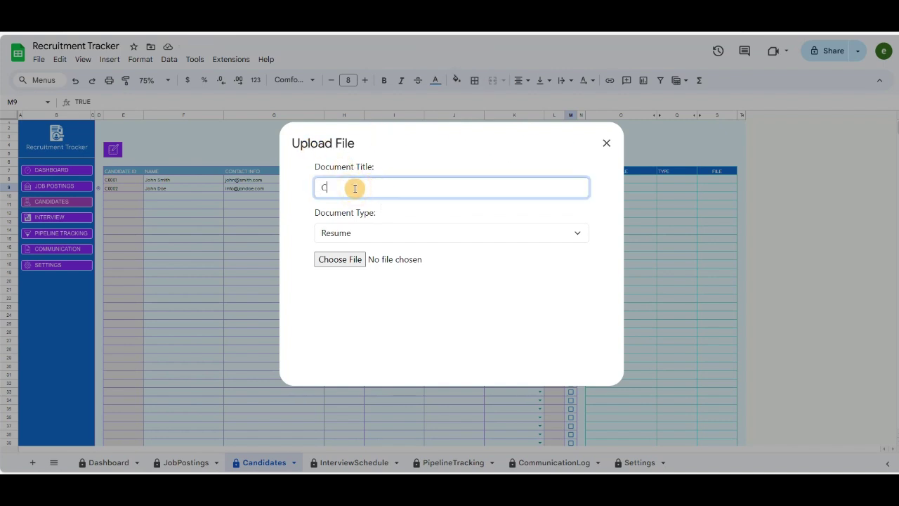
{"action": "type", "text": "CV"}
{"action": "left_click", "coordinate": [365, 234]}
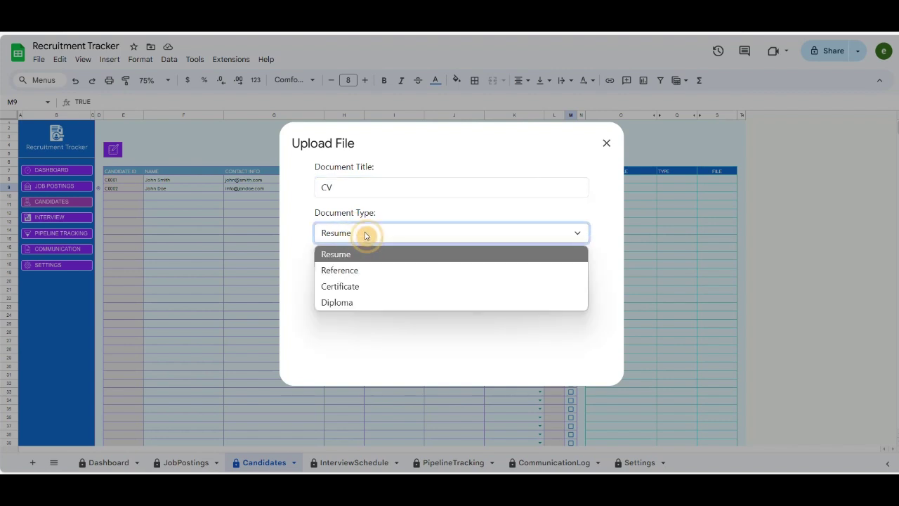
{"action": "left_click", "coordinate": [361, 234]}
{"action": "left_click", "coordinate": [340, 260]}
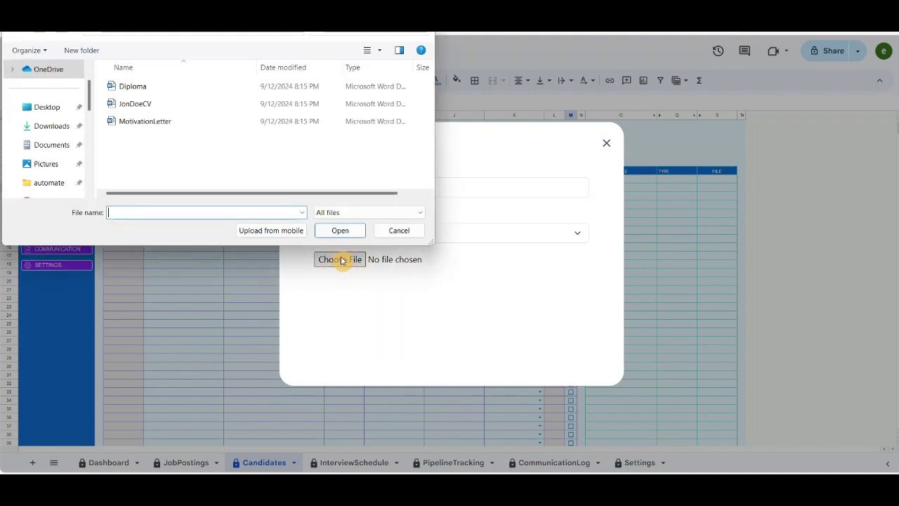
{"action": "double_click", "coordinate": [135, 104]}
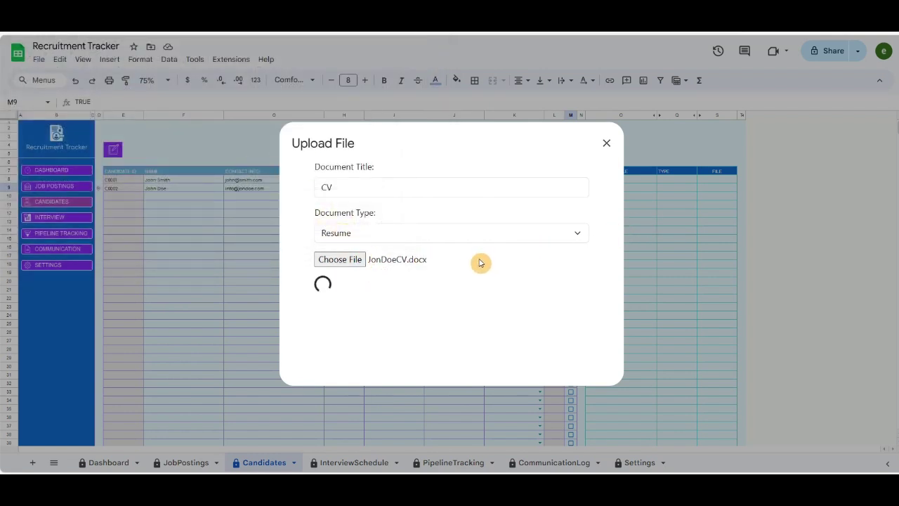
- Upload the Diploma file with document type Diploma
{"action": "left_click", "coordinate": [382, 188]}
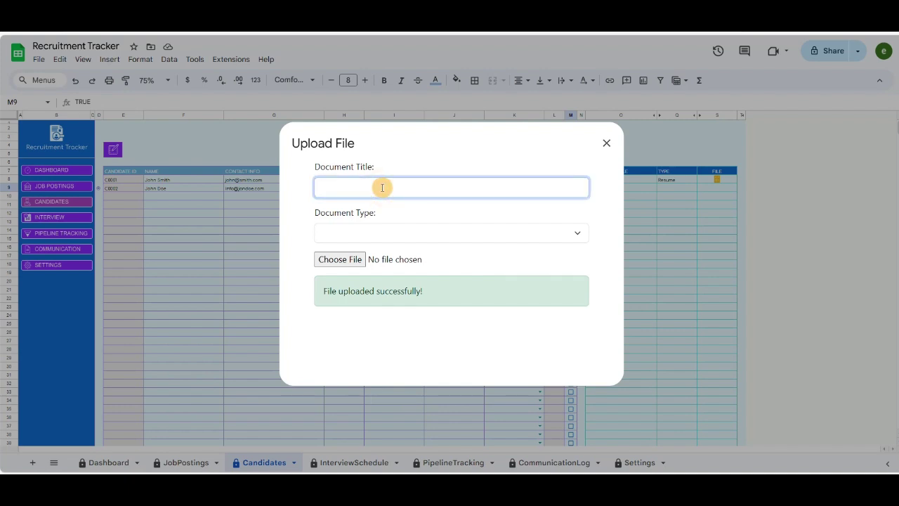
{"action": "key", "text": "Tab"}
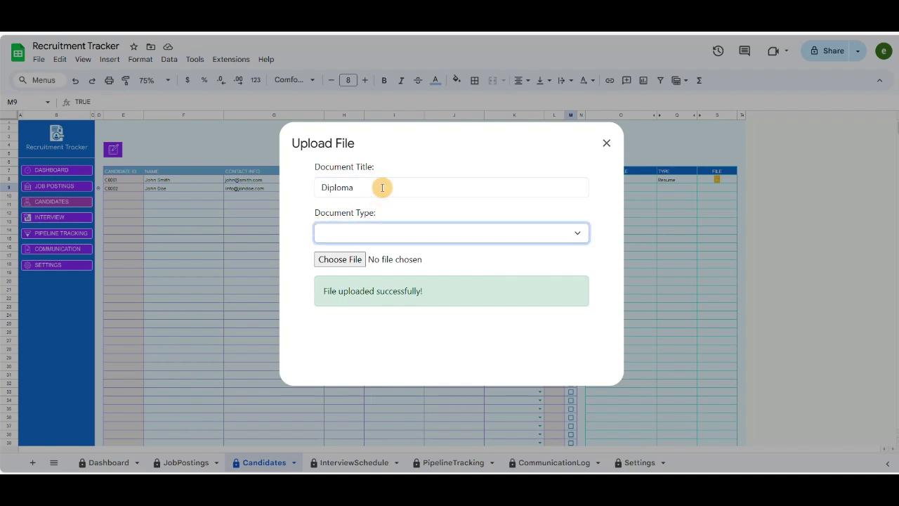
{"action": "left_click", "coordinate": [363, 232]}
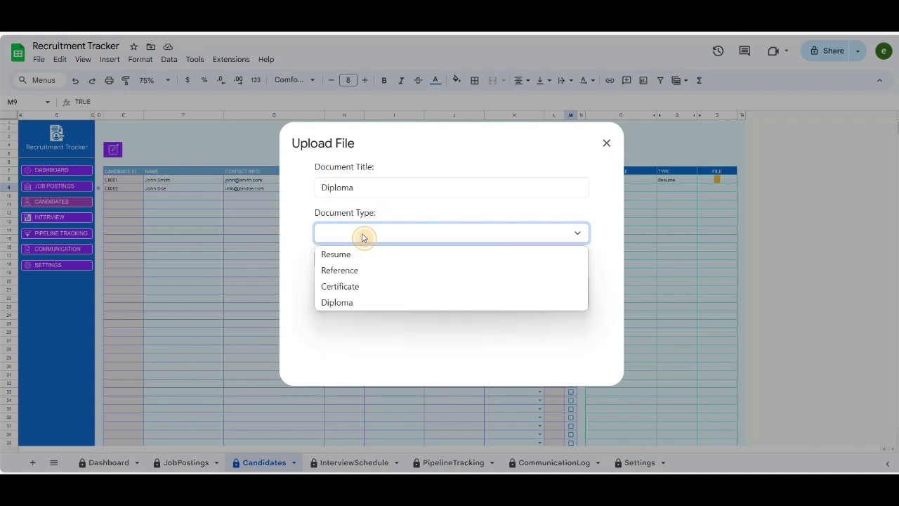
{"action": "left_click", "coordinate": [349, 302]}
{"action": "left_click", "coordinate": [344, 261]}
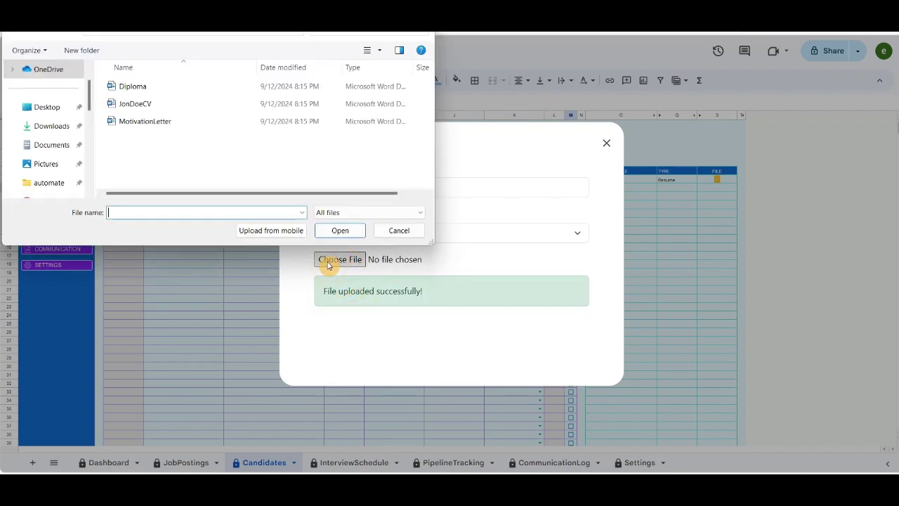
{"action": "double_click", "coordinate": [132, 87]}
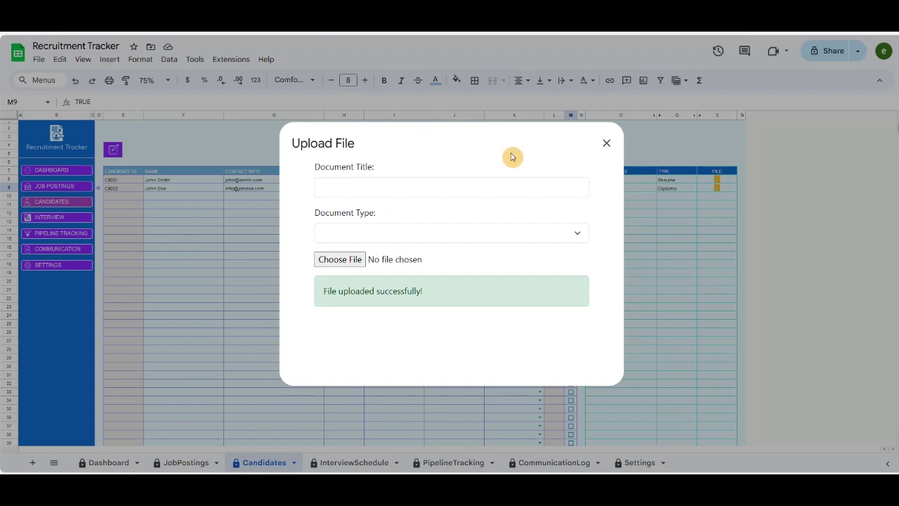
- Start a Motivation Letter upload, then close the form without choosing a type
{"action": "left_click", "coordinate": [335, 259]}
{"action": "key", "text": "Escape"}
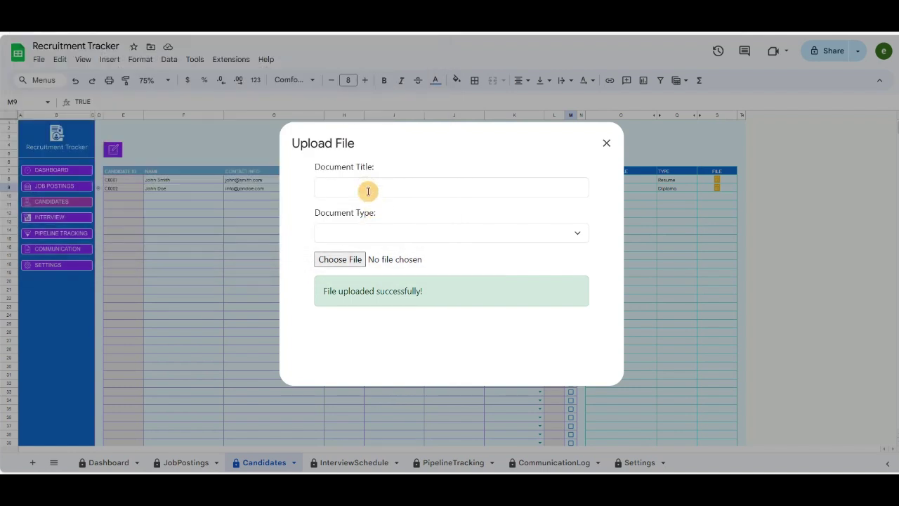
{"action": "left_click", "coordinate": [366, 188]}
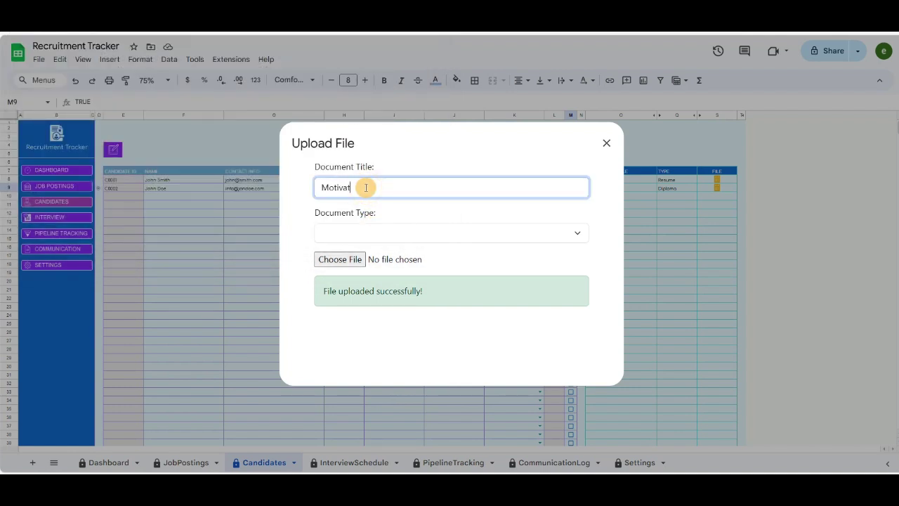
{"action": "type", "text": "Motivation Letter"}
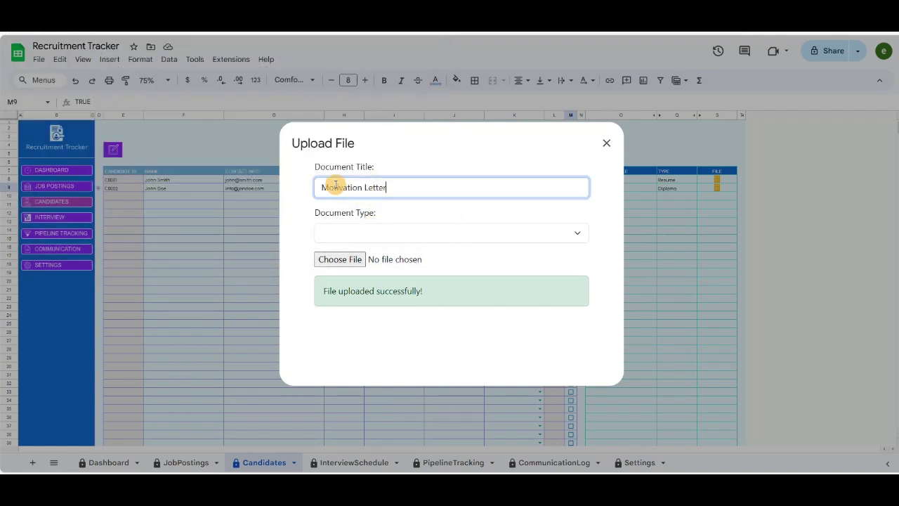
{"action": "left_click", "coordinate": [384, 233]}
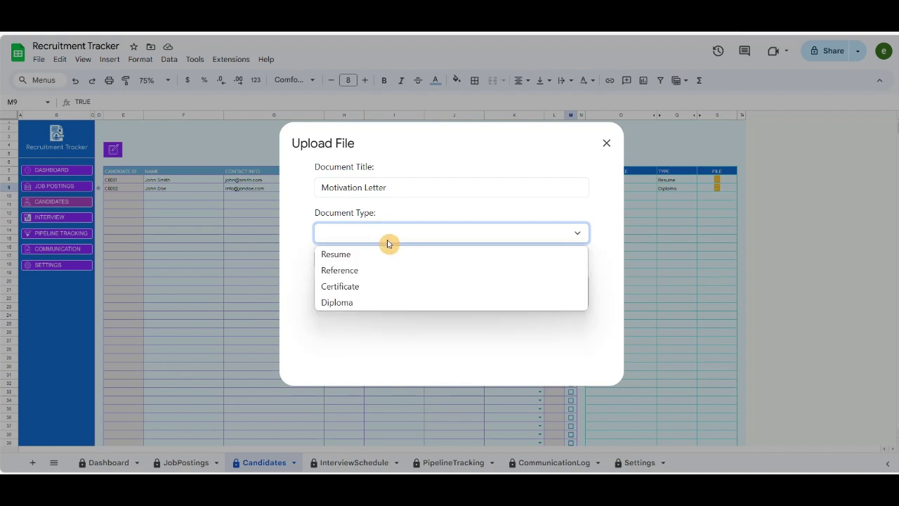
{"action": "left_click", "coordinate": [431, 165]}
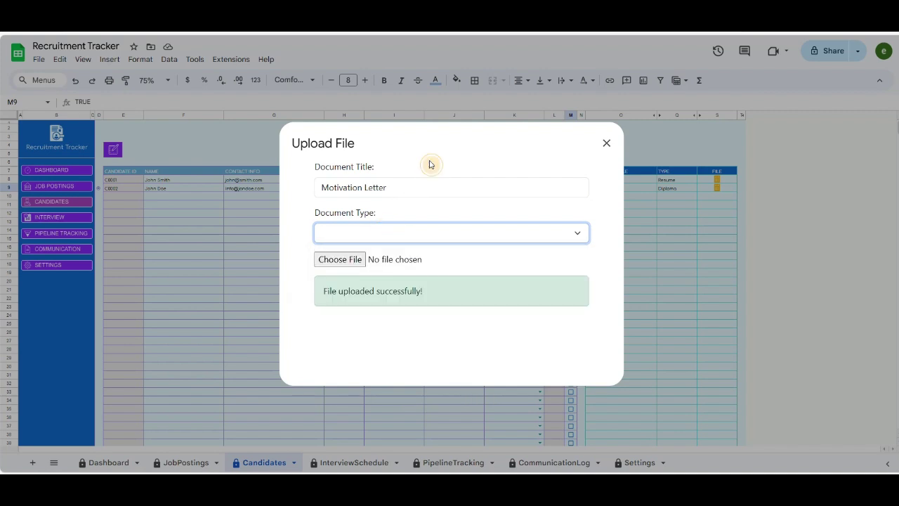
{"action": "left_click", "coordinate": [605, 145]}
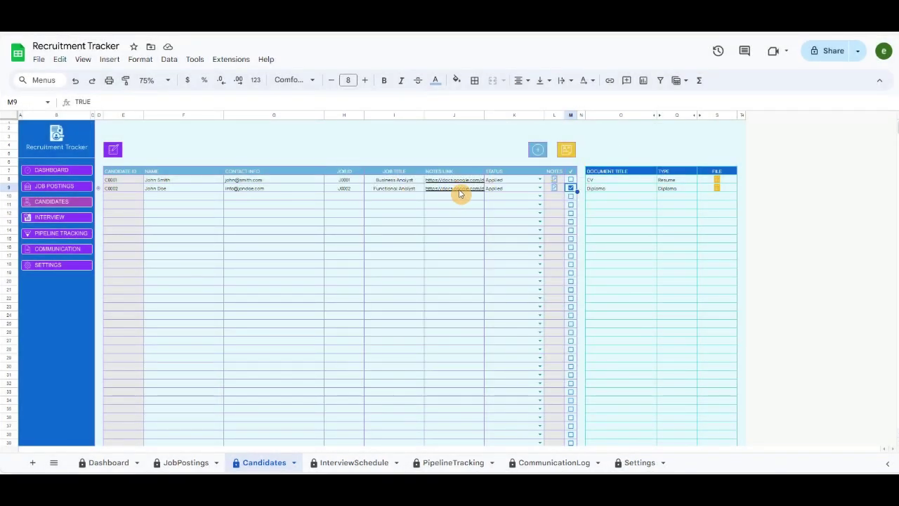
- Add Other below Diploma in the Settings sheet's FILE TYPE list
{"action": "left_click", "coordinate": [635, 464]}
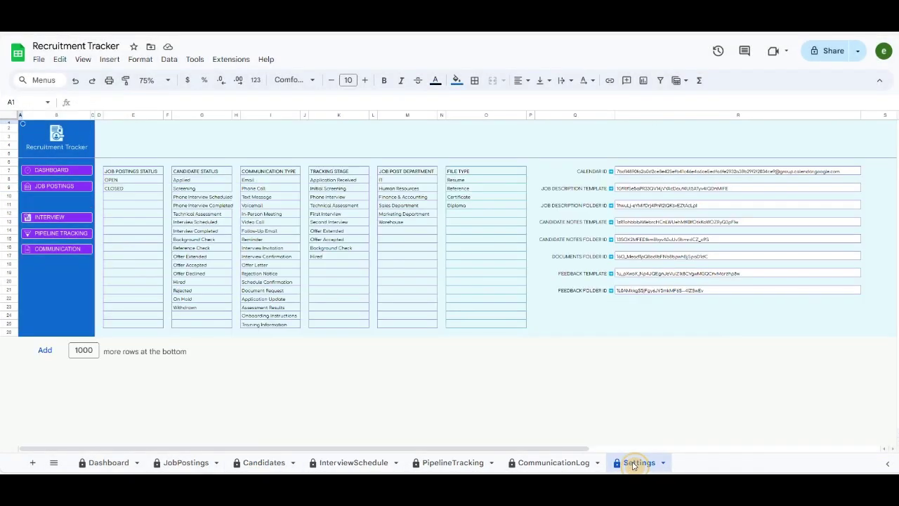
{"action": "left_click", "coordinate": [473, 214]}
{"action": "type", "text": "Oth"}
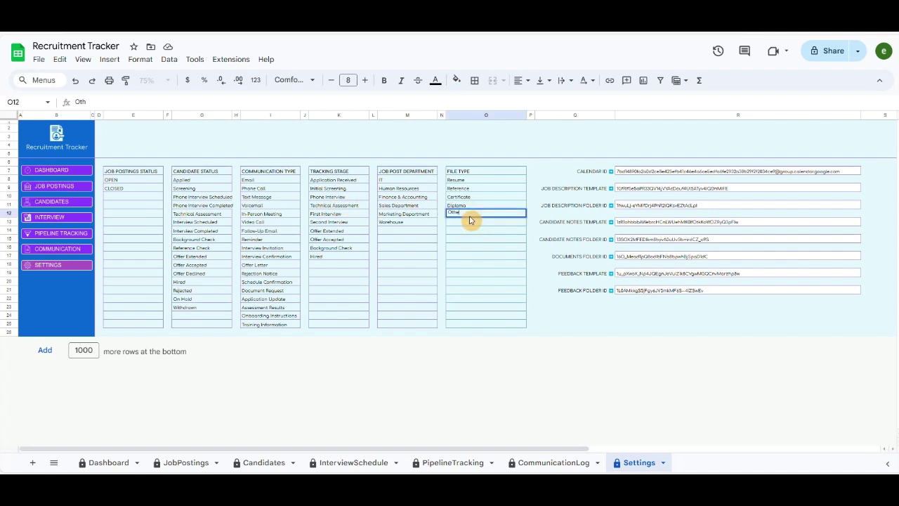
{"action": "type", "text": "er"}
{"action": "key", "text": "Tab"}
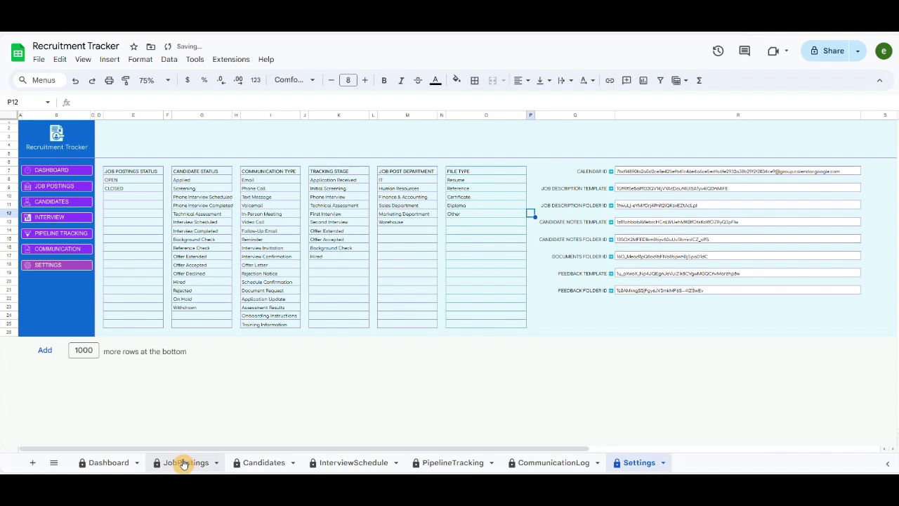
{"action": "left_click", "coordinate": [45, 185]}
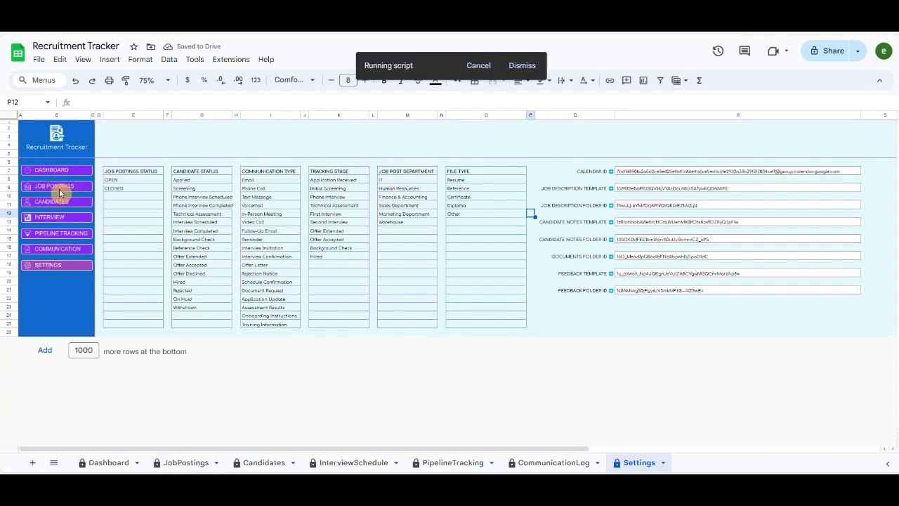
- Upload the MotivationLetter file titled Motivation Letter with document type Other
{"action": "left_click", "coordinate": [51, 201]}
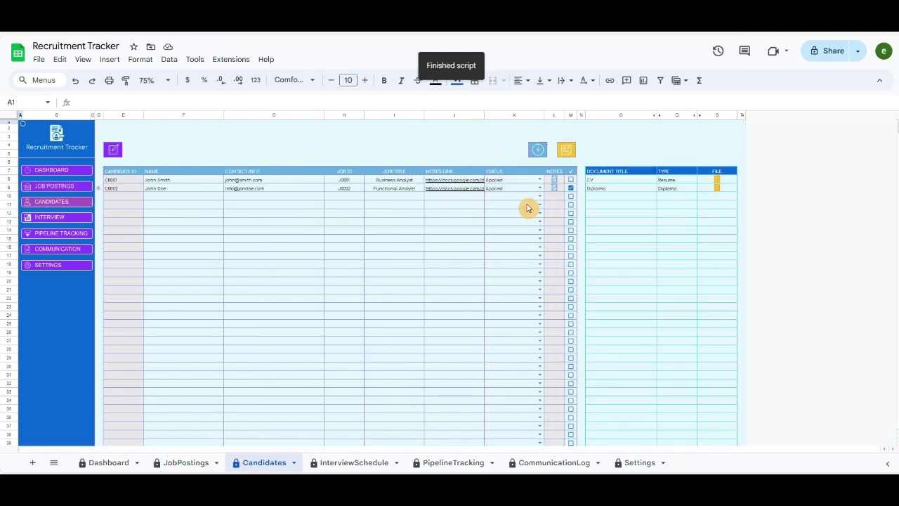
{"action": "left_click", "coordinate": [568, 153]}
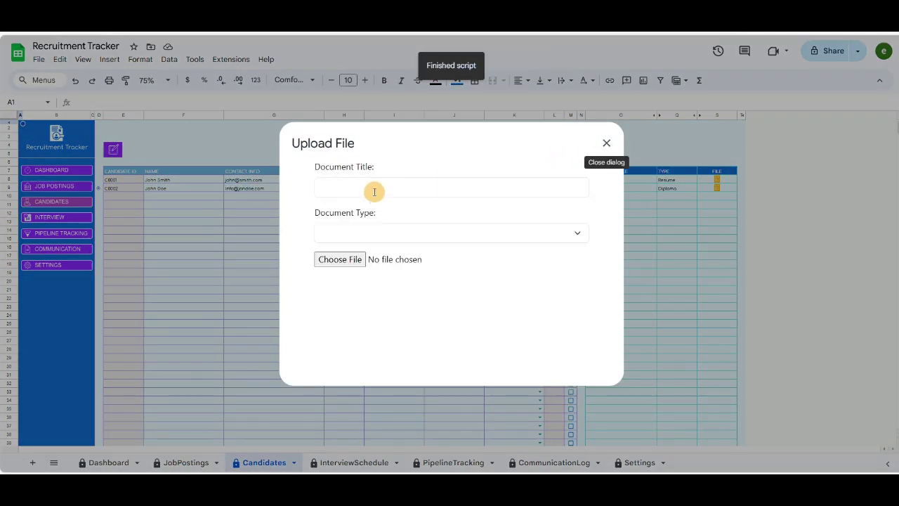
{"action": "left_click", "coordinate": [374, 189]}
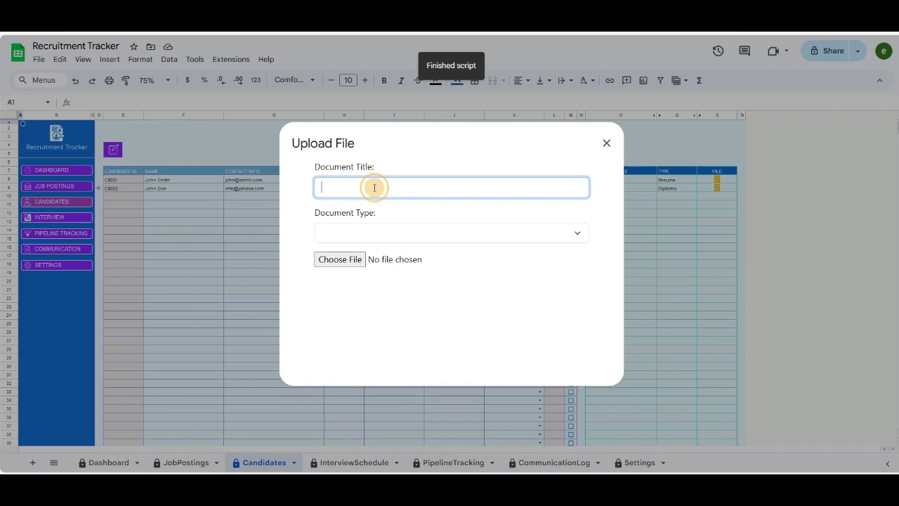
{"action": "type", "text": "Motivation Letter"}
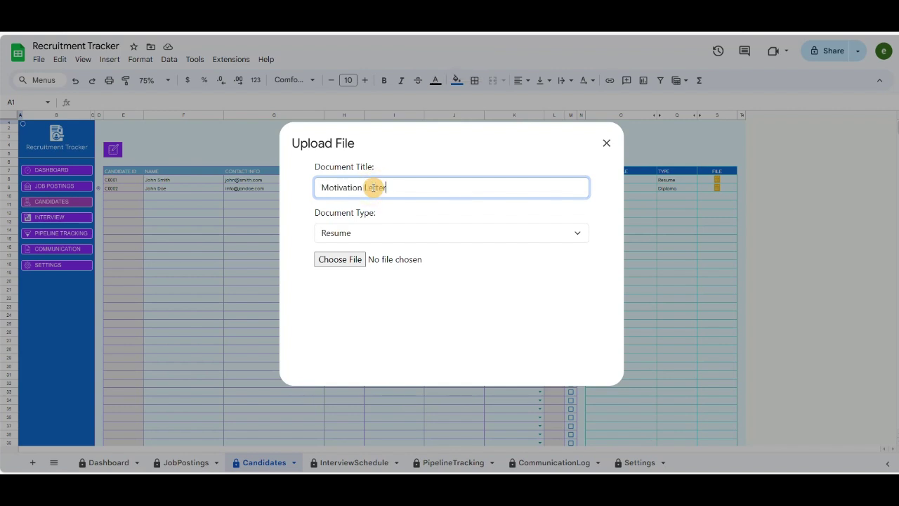
{"action": "left_click", "coordinate": [363, 234]}
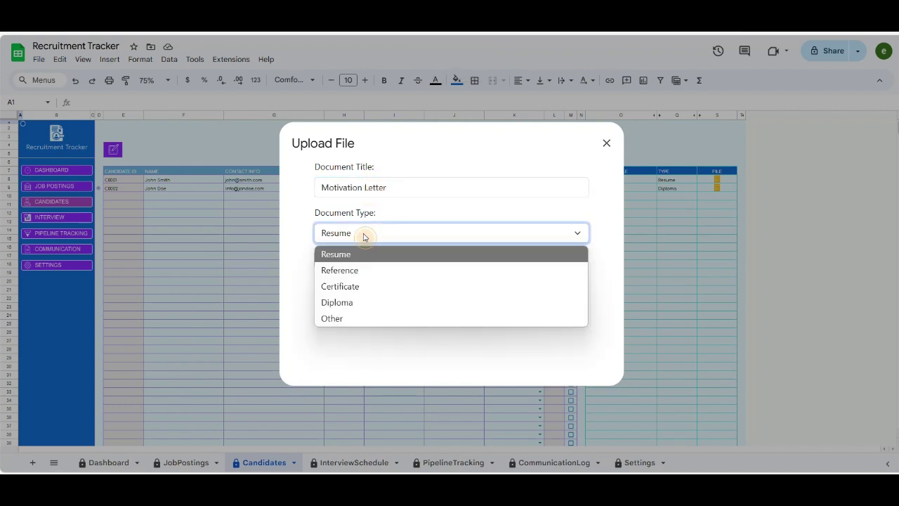
{"action": "left_click", "coordinate": [333, 322]}
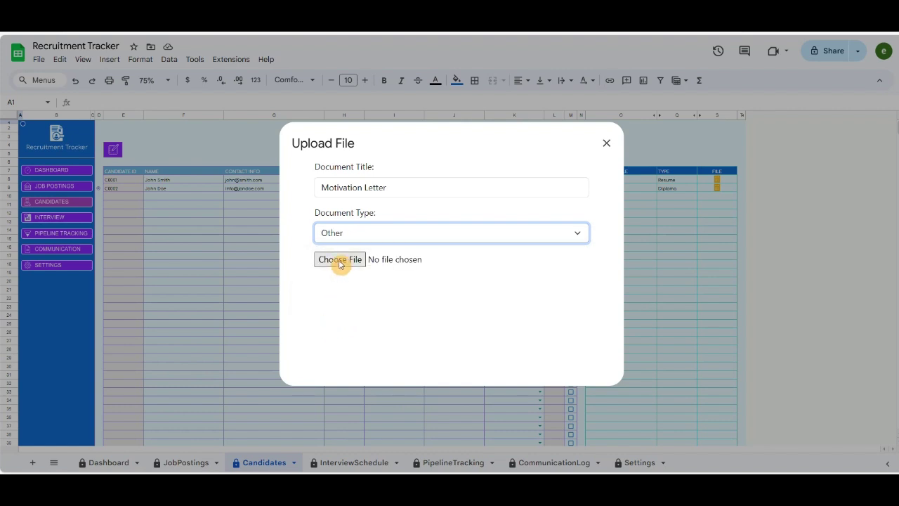
{"action": "left_click", "coordinate": [341, 260]}
{"action": "double_click", "coordinate": [153, 124]}
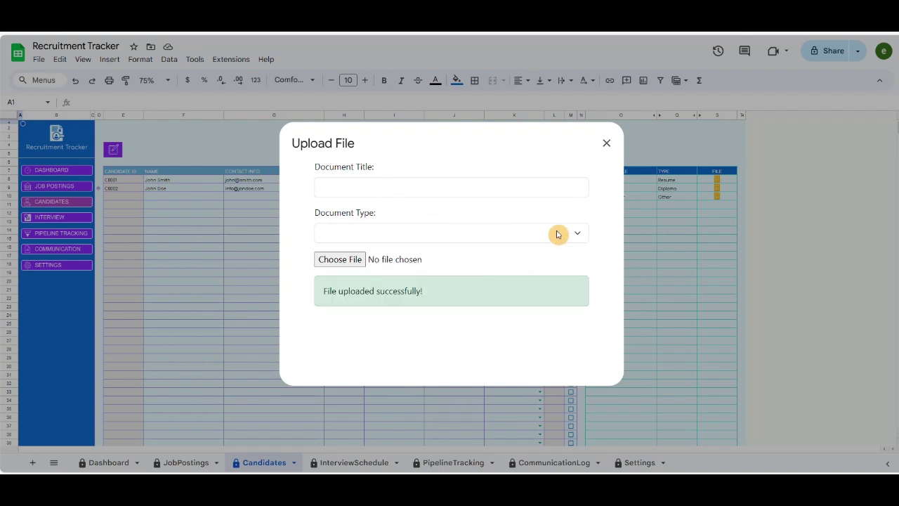
{"action": "left_click", "coordinate": [613, 149]}
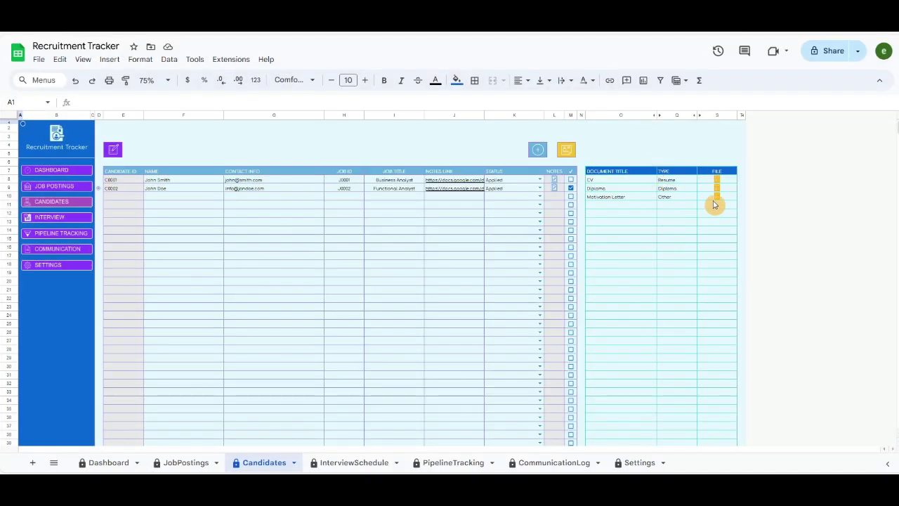
{"action": "mouse_move", "coordinate": [716, 197]}
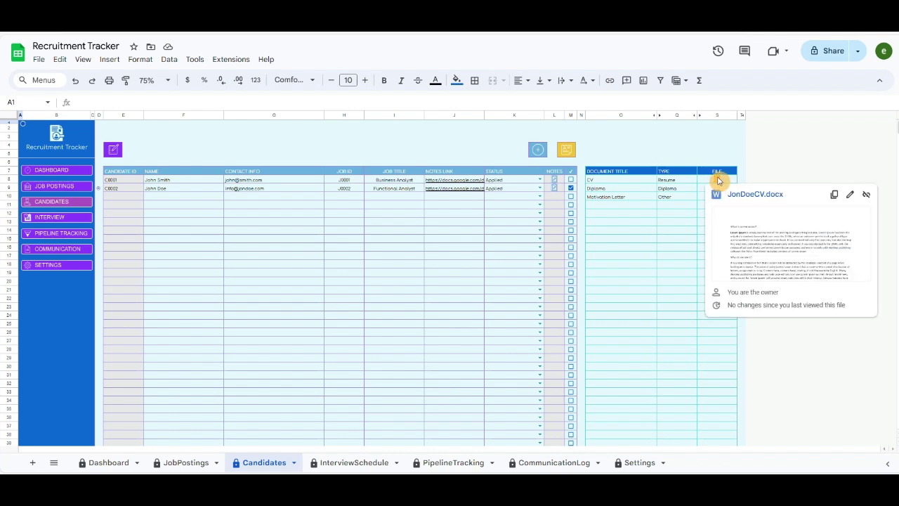
- Tick candidates C0001 and C0002 to view their documents, leaving C0002's status Applied
{"action": "left_click", "coordinate": [634, 147]}
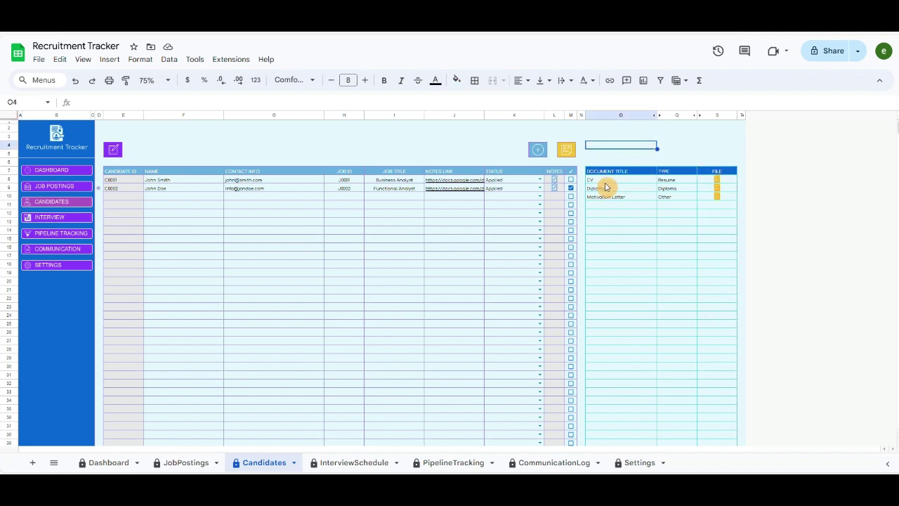
{"action": "left_click", "coordinate": [571, 181]}
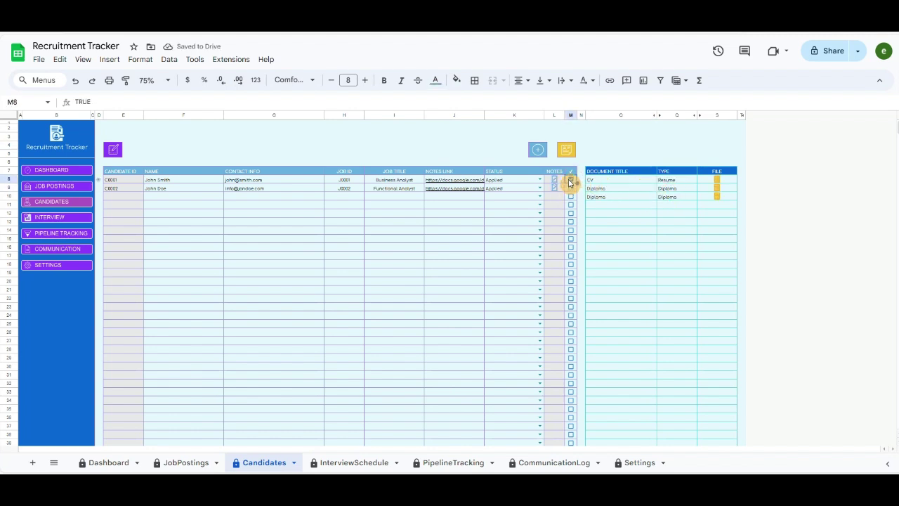
{"action": "left_click", "coordinate": [571, 189]}
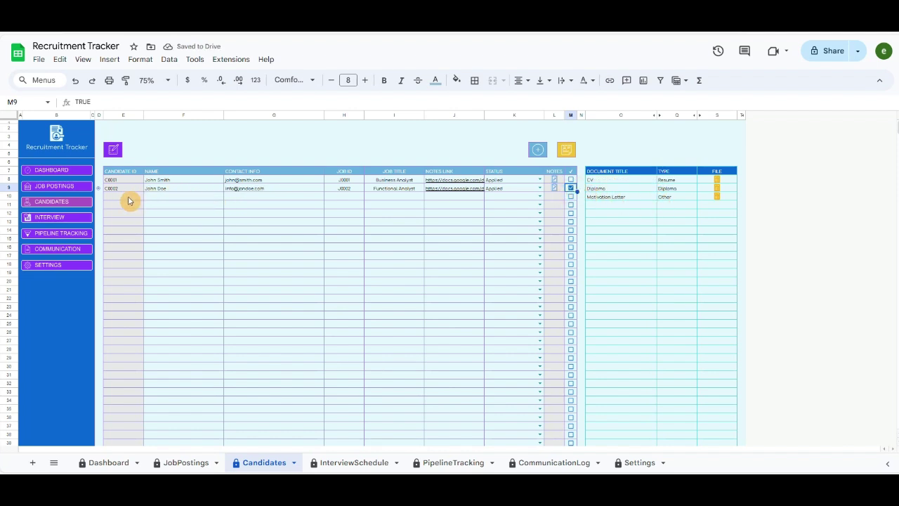
{"action": "left_click", "coordinate": [54, 219]}
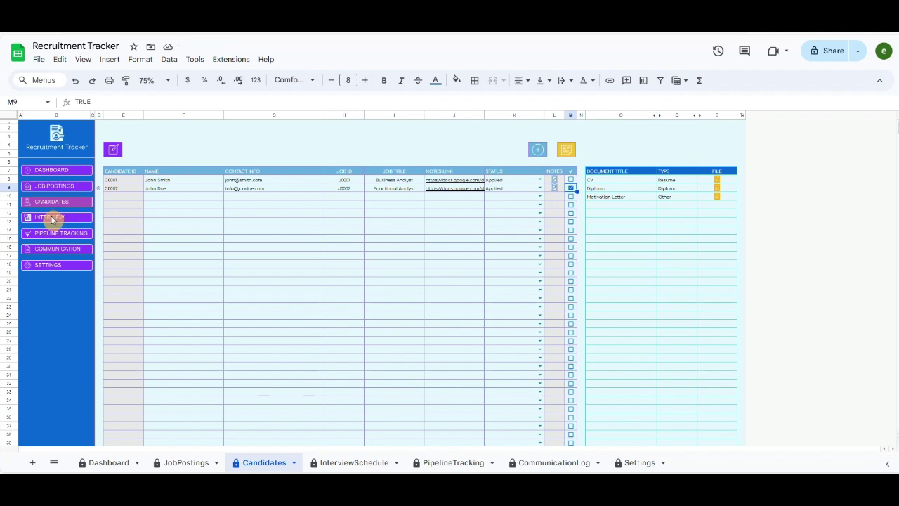
{"action": "left_click", "coordinate": [540, 189]}
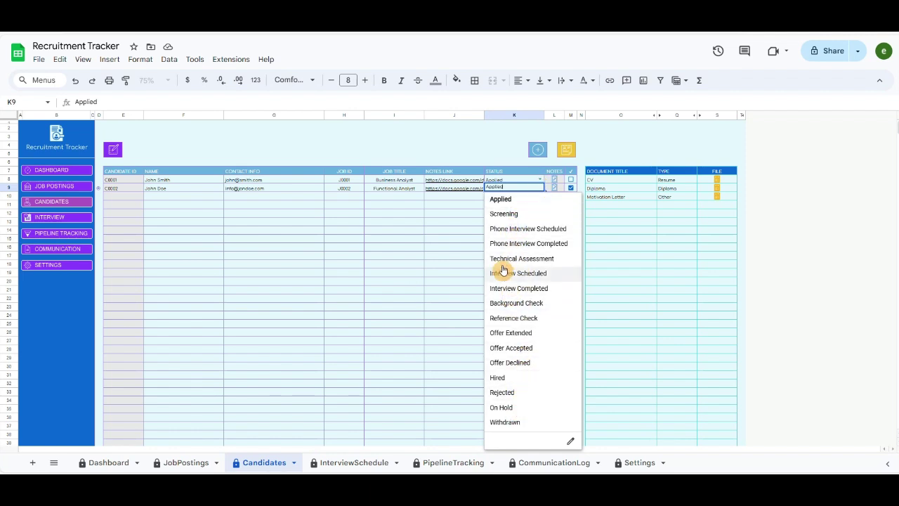
{"action": "left_click", "coordinate": [464, 146]}
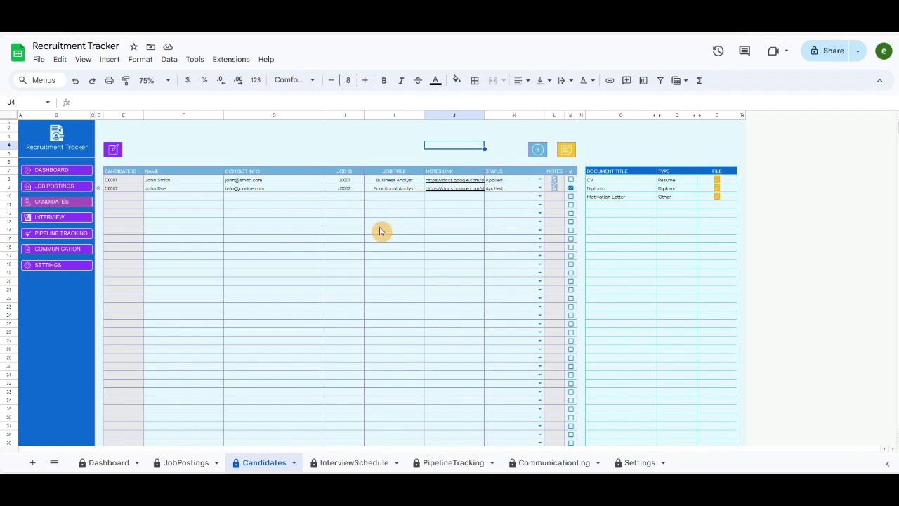
- From the InterviewSchedule sheet, run the feedback-form script to create 'Copy of Interview Feedback Form'
{"action": "left_click", "coordinate": [57, 220]}
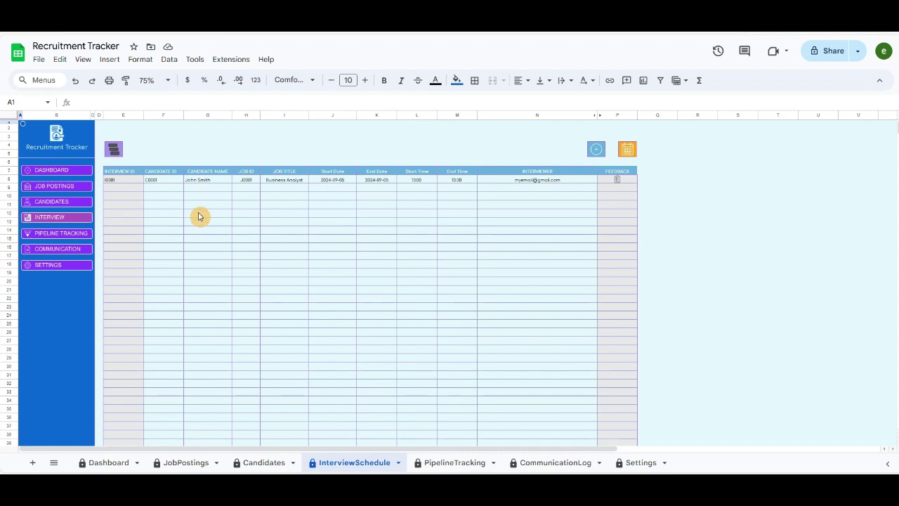
{"action": "left_click", "coordinate": [114, 151]}
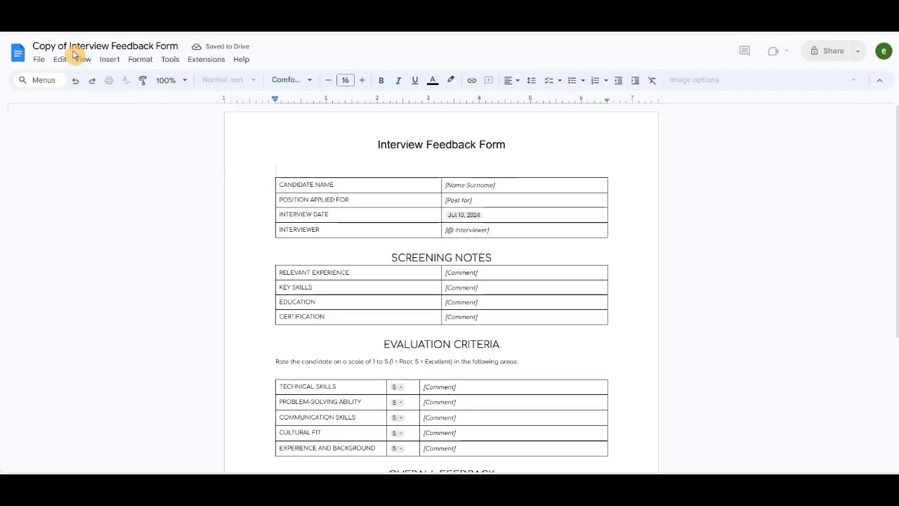
- Replace the [Name Surname] placeholder in the candidate details table with the candidate's name
{"action": "left_click", "coordinate": [369, 184]}
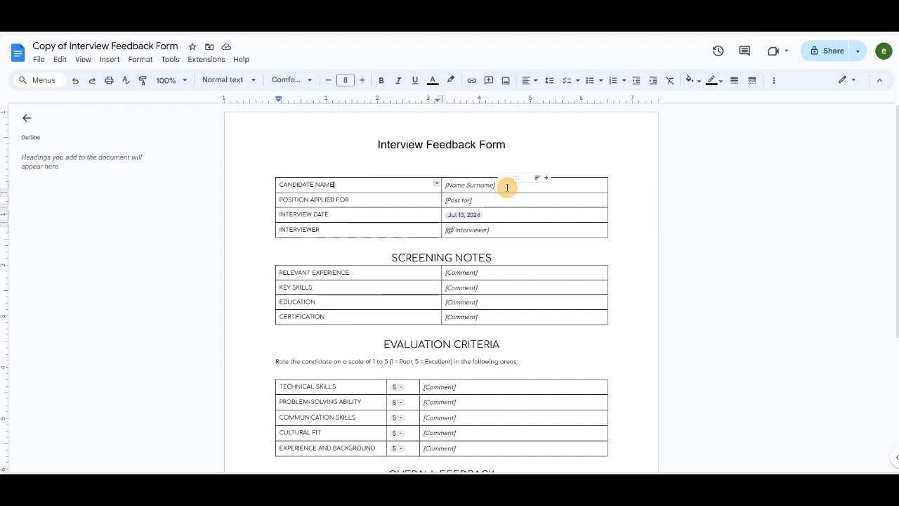
{"action": "left_click_drag", "start_coordinate": [506, 186], "coordinate": [446, 183]}
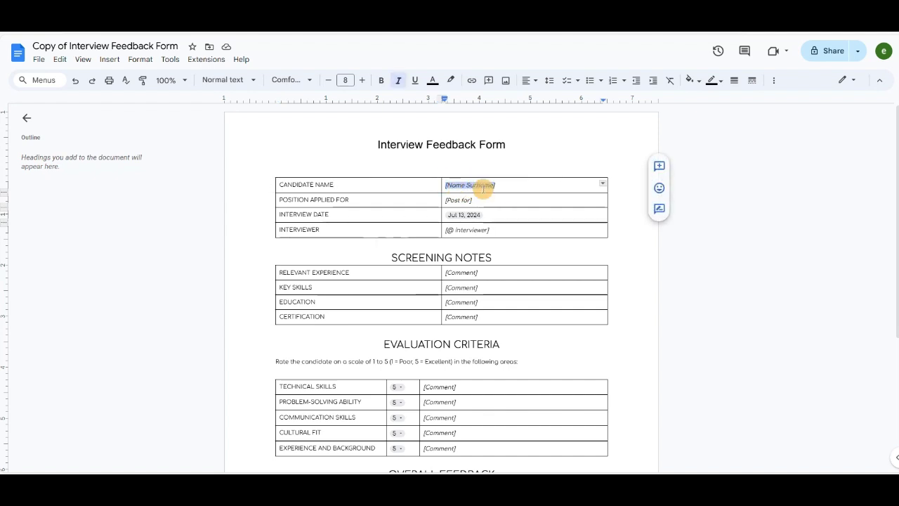
{"action": "type", "text": "Jon Doe"}
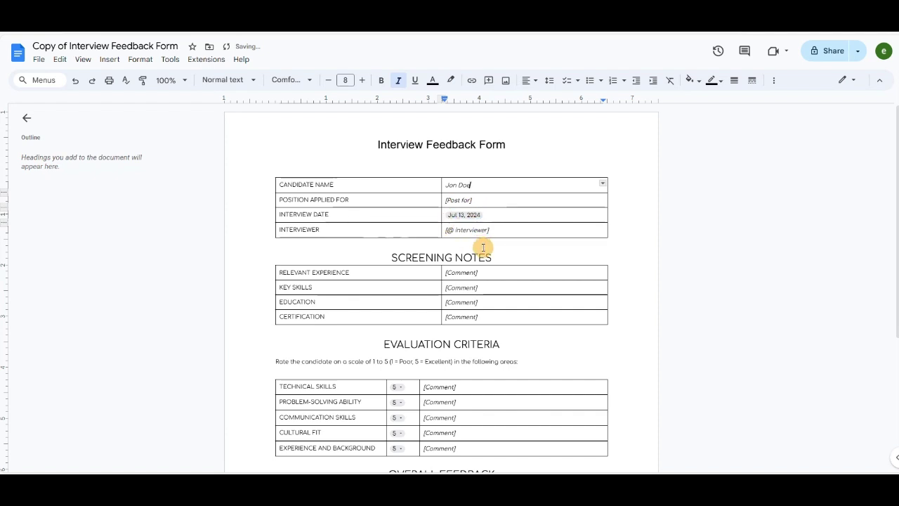
{"action": "scroll", "coordinate": [482, 244], "scroll_direction": "down", "scroll_amount": 4}
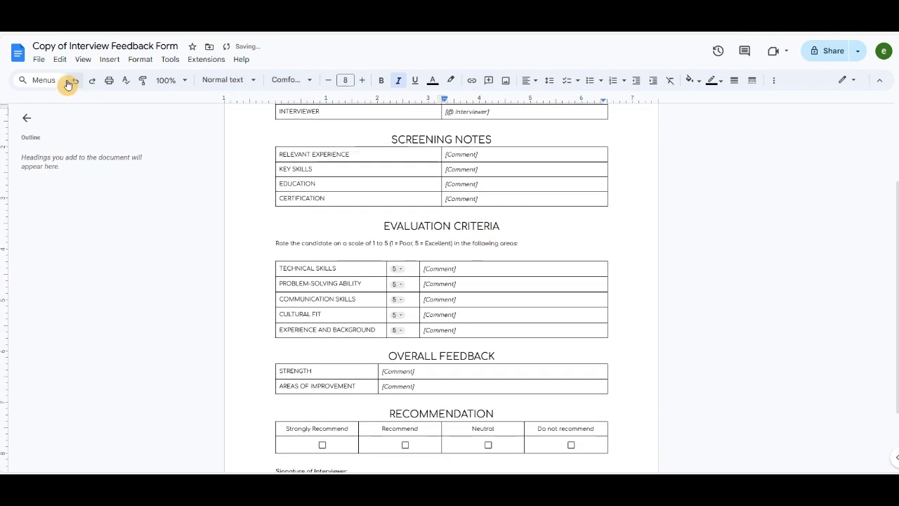
- Rename the document so the candidate's name replaces the 'Copy of' prefix
{"action": "left_click_drag", "start_coordinate": [69, 40], "coordinate": [6, 49]}
{"action": "type", "text": "Jon D"}
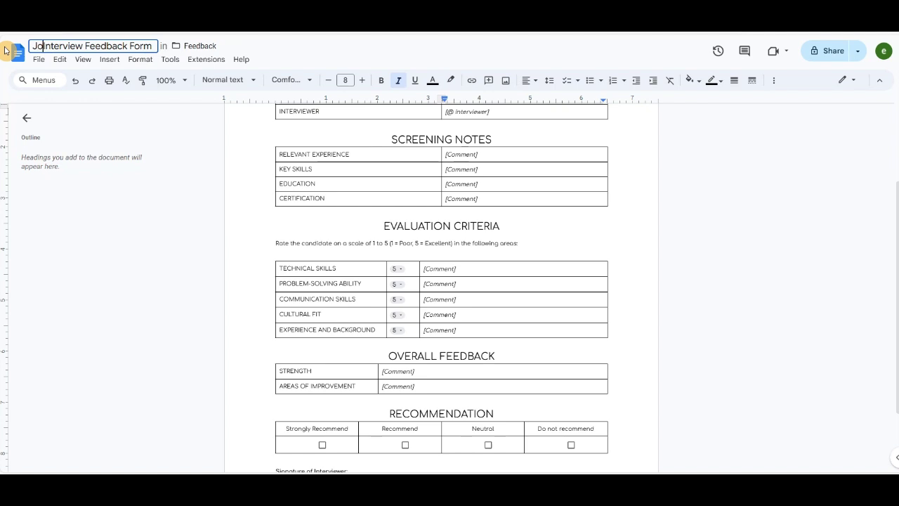
{"action": "type", "text": "oe"}
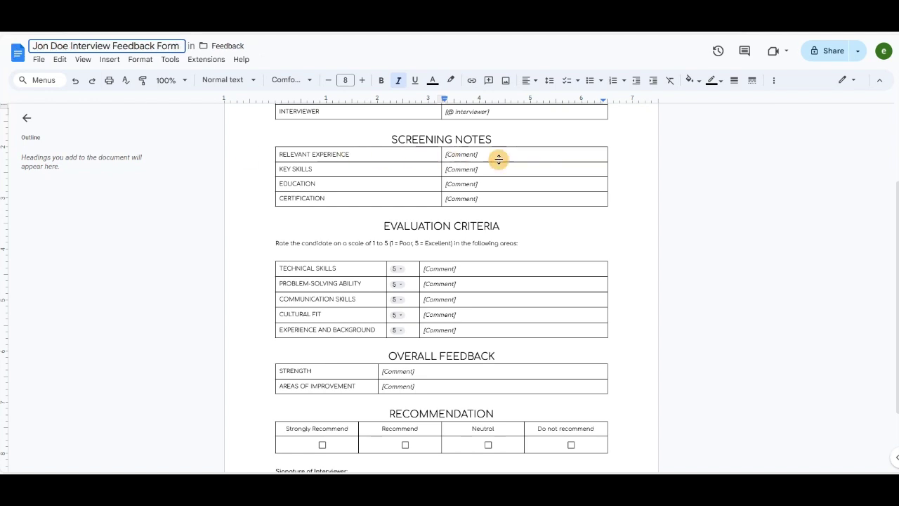
{"action": "left_click", "coordinate": [499, 155]}
{"action": "scroll", "coordinate": [478, 242], "scroll_direction": "down", "scroll_amount": 3}
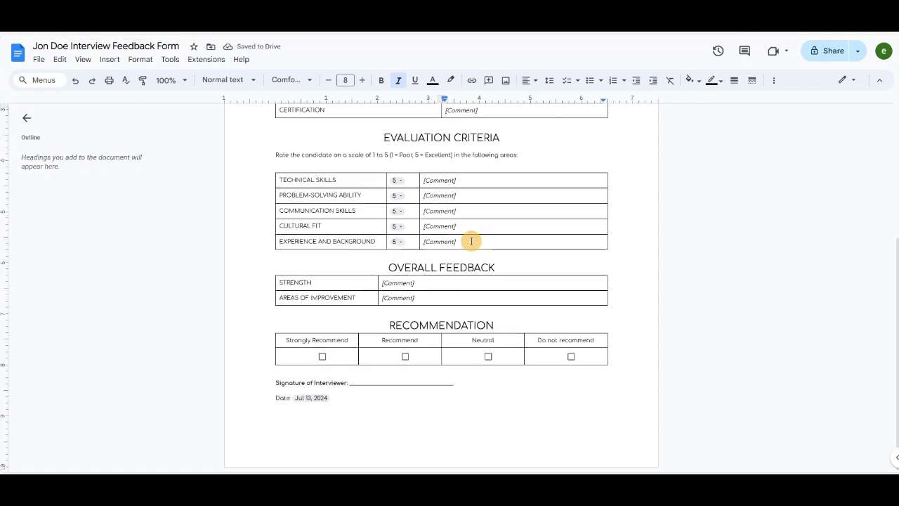
{"action": "scroll", "coordinate": [471, 241], "scroll_direction": "up", "scroll_amount": 6}
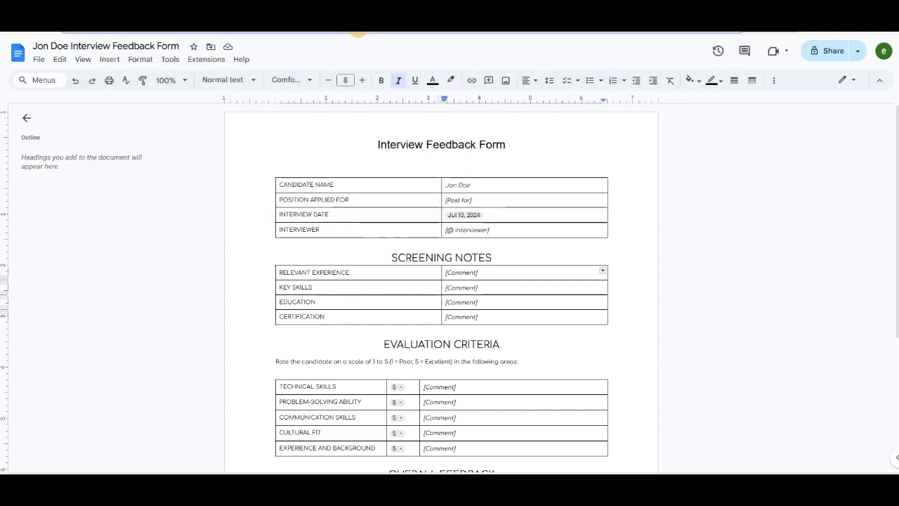
- Copy the document's link and switch back to the Recruitment Tracker spreadsheet
{"action": "right_click", "coordinate": [359, 31]}
{"action": "left_click", "coordinate": [415, 155]}
{"action": "left_click", "coordinate": [463, 159]}
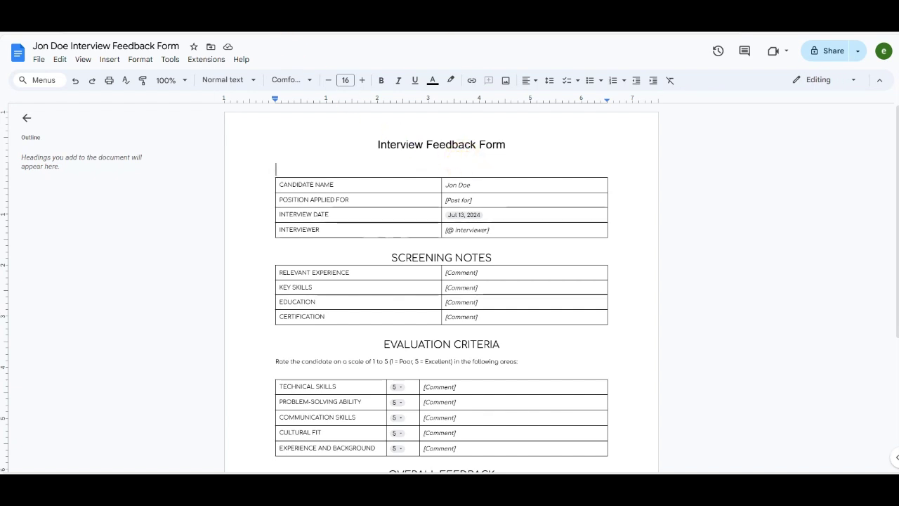
{"action": "key", "text": "ctrl+Tab"}
{"action": "left_click", "coordinate": [295, 138]}
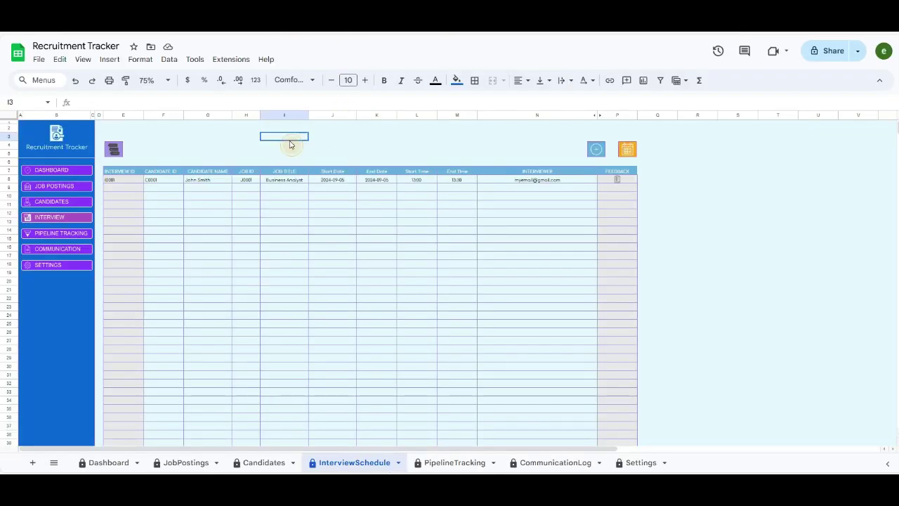
- Start a new interview for C0002 on 09/12/2024, from 12:00 to 12:30 PM
{"action": "left_click", "coordinate": [597, 151]}
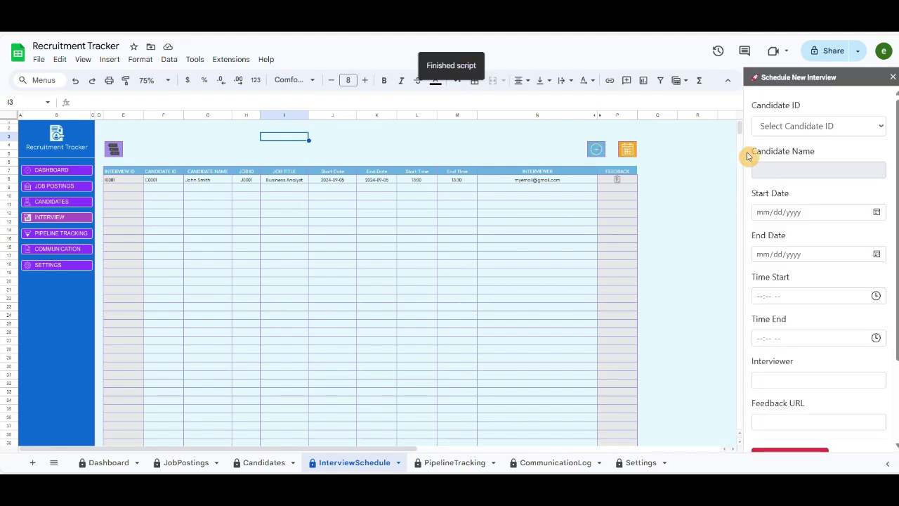
{"action": "left_click", "coordinate": [829, 128]}
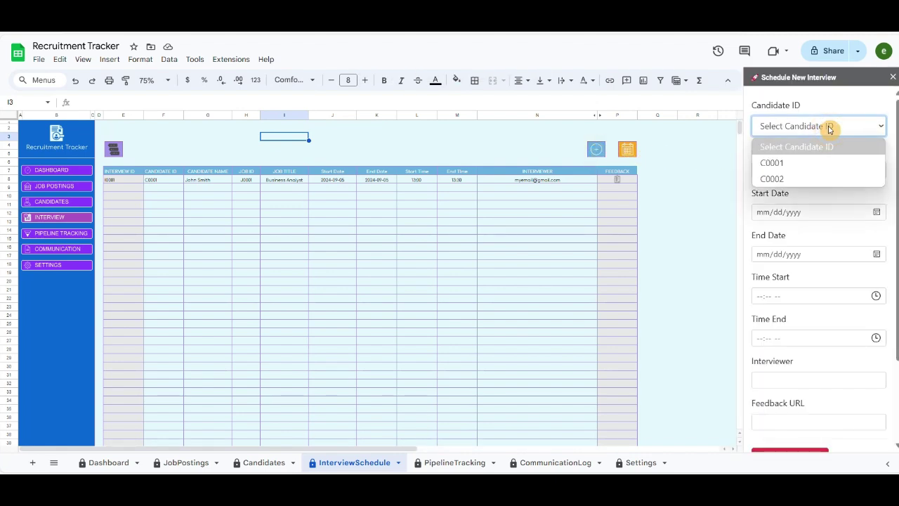
{"action": "left_click", "coordinate": [777, 179]}
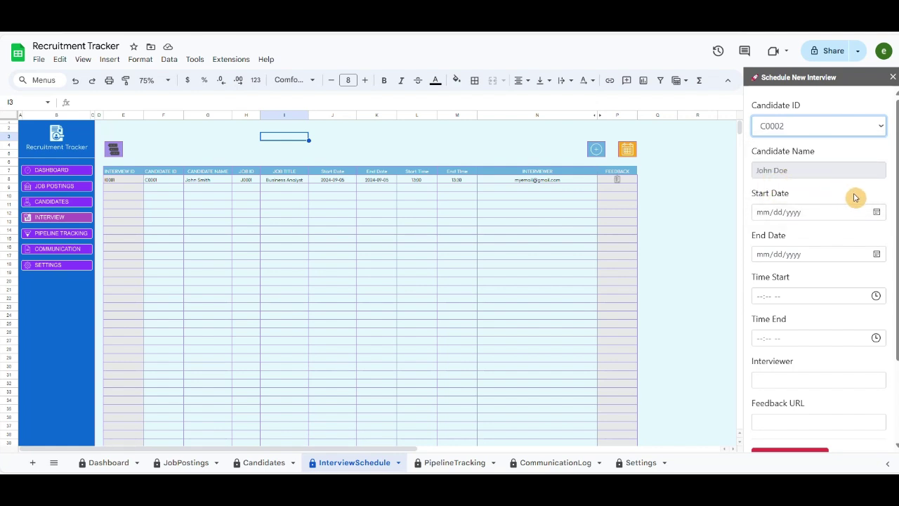
{"action": "left_click", "coordinate": [876, 212]}
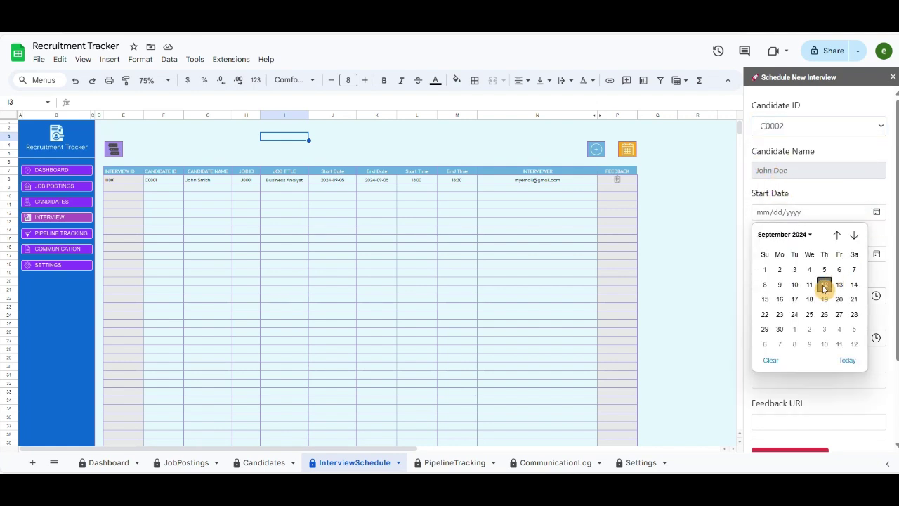
{"action": "left_click", "coordinate": [825, 285]}
{"action": "left_click", "coordinate": [876, 254]}
{"action": "left_click", "coordinate": [823, 329]}
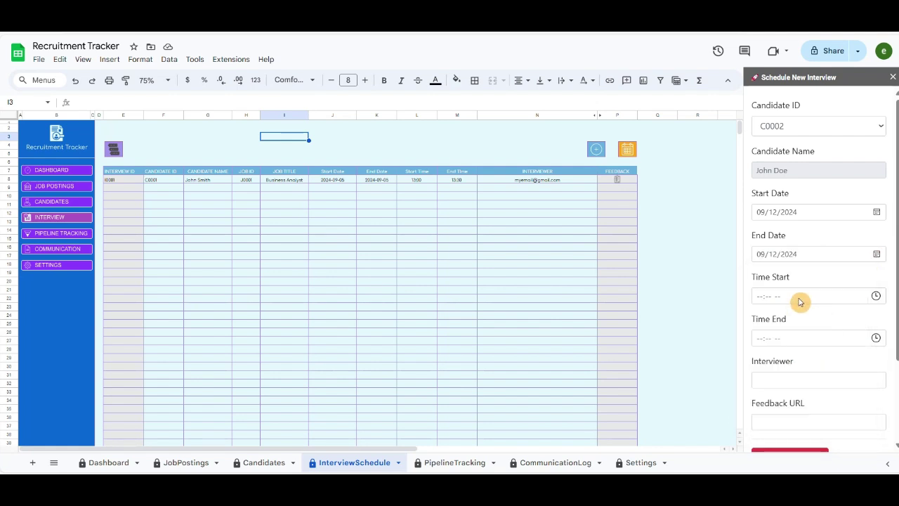
{"action": "left_click", "coordinate": [758, 301]}
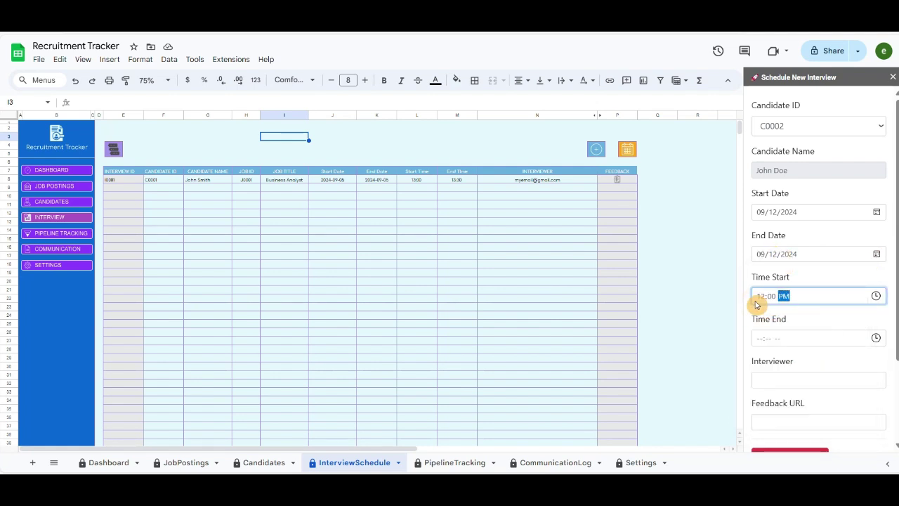
{"action": "left_click", "coordinate": [785, 340]}
{"action": "type", "text": "12:"}
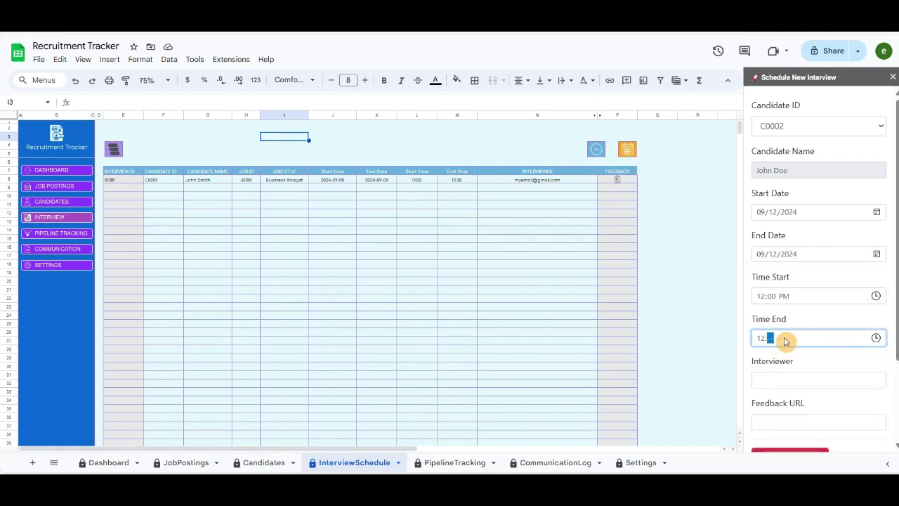
{"action": "type", "text": "30p"}
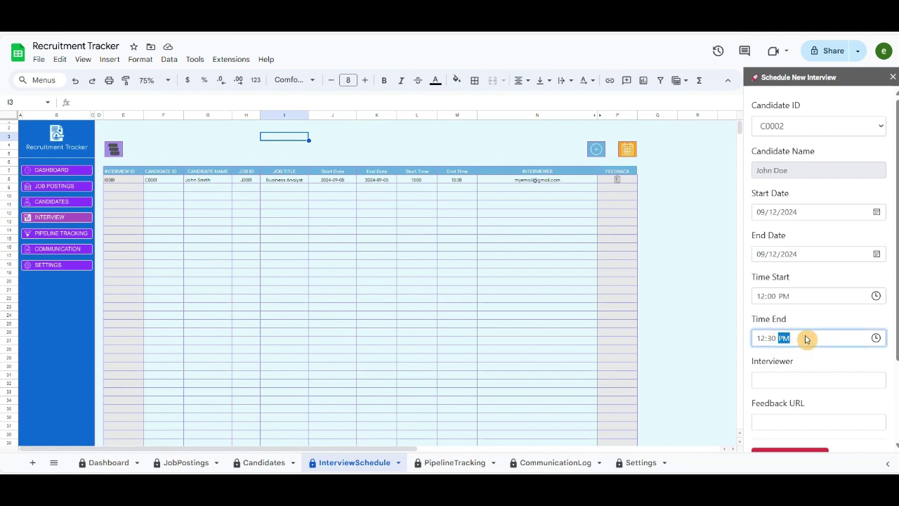
{"action": "left_click", "coordinate": [795, 378]}
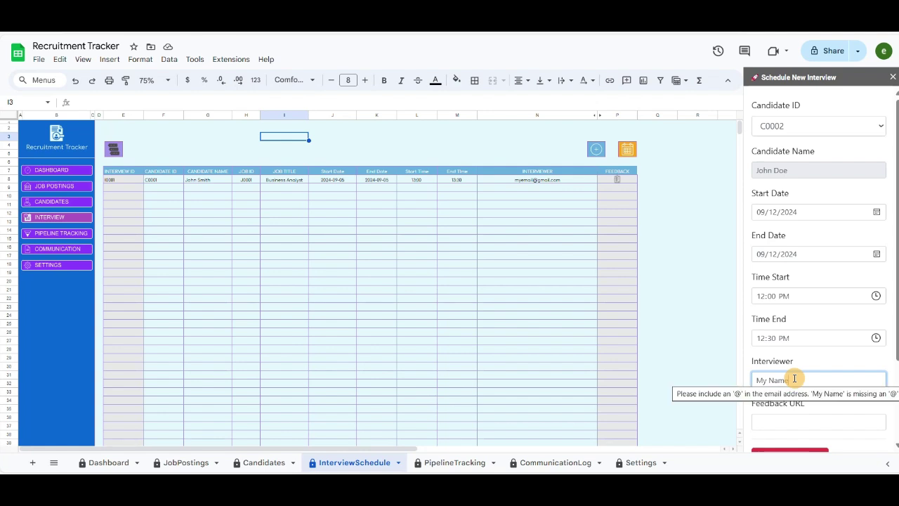
- Enter the interviewer's e-mail, paste the feedback form link and add the new record
{"action": "scroll", "coordinate": [794, 378], "scroll_direction": "down", "scroll_amount": 3}
{"action": "left_click_drag", "start_coordinate": [805, 273], "coordinate": [737, 269]}
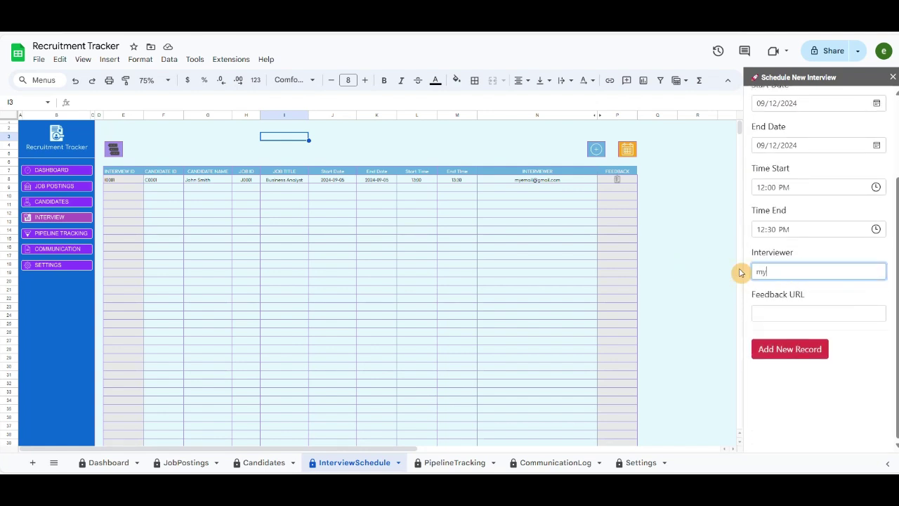
{"action": "type", "text": "myname@gmail.com"}
{"action": "key", "text": "Tab"}
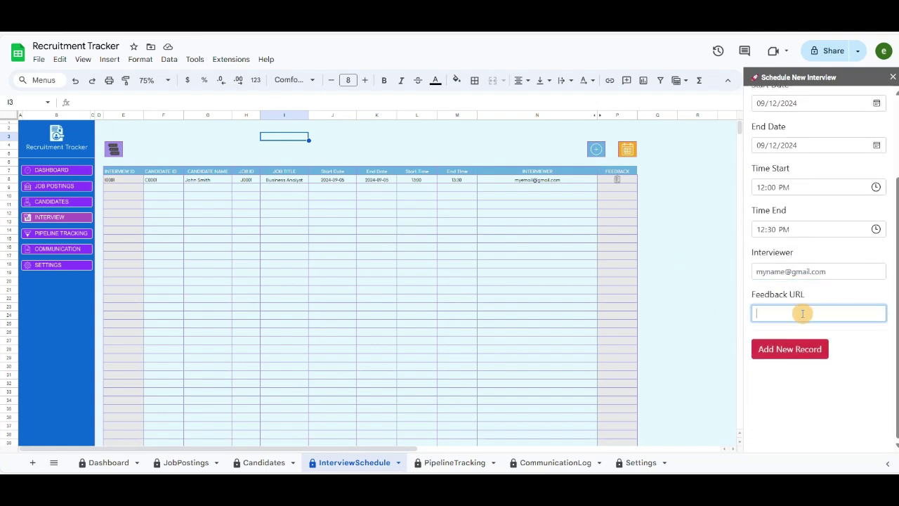
{"action": "key", "text": "ctrl+v"}
{"action": "left_click", "coordinate": [793, 349]}
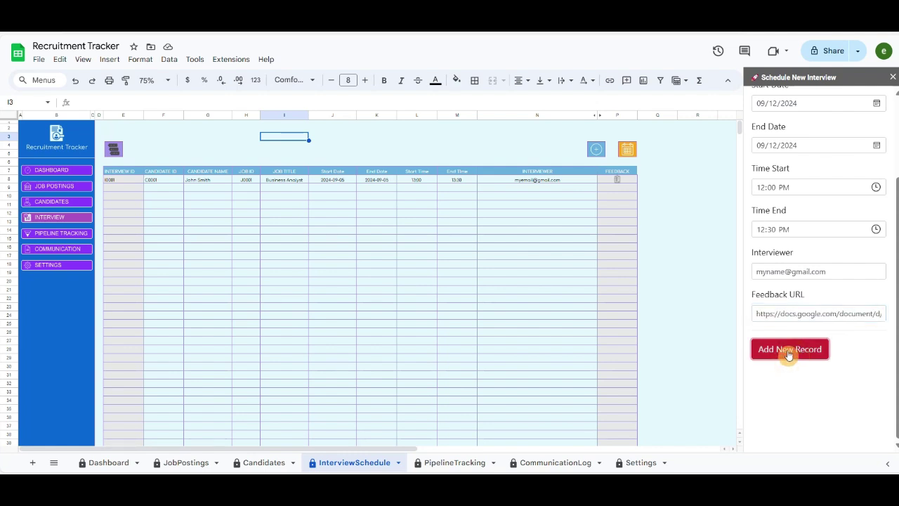
- Close the scheduling panel and run the calendar script to create the interview events
{"action": "left_click", "coordinate": [893, 78]}
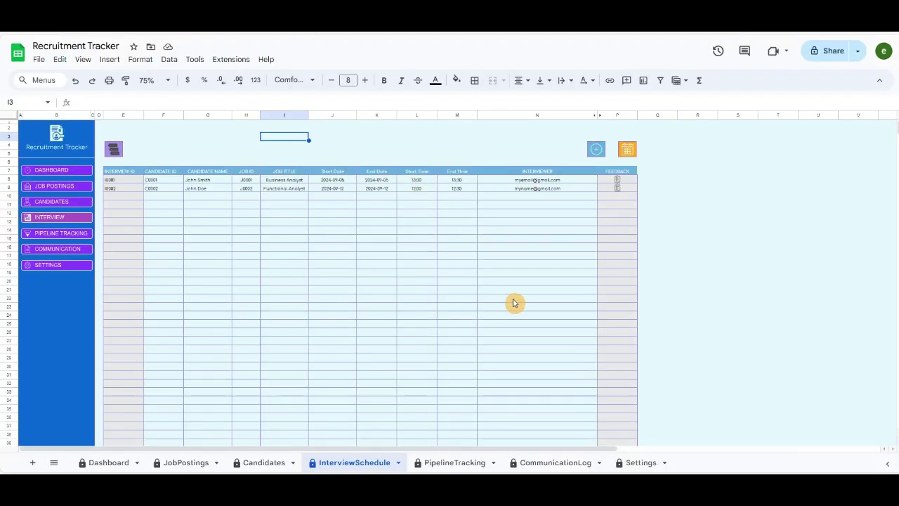
{"action": "left_click", "coordinate": [628, 151]}
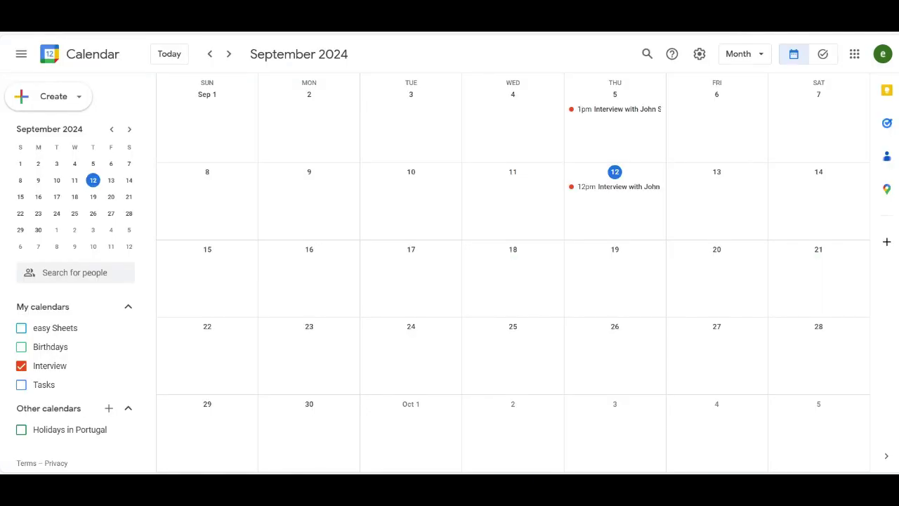
- Inspect the September 5 and September 12 interview events, then rerun the calendar sync
{"action": "left_click", "coordinate": [623, 111]}
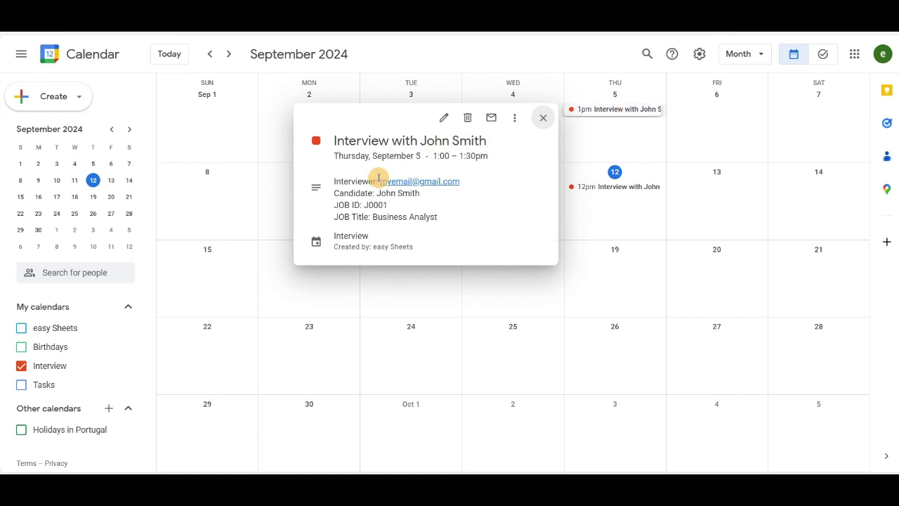
{"action": "left_click", "coordinate": [543, 118]}
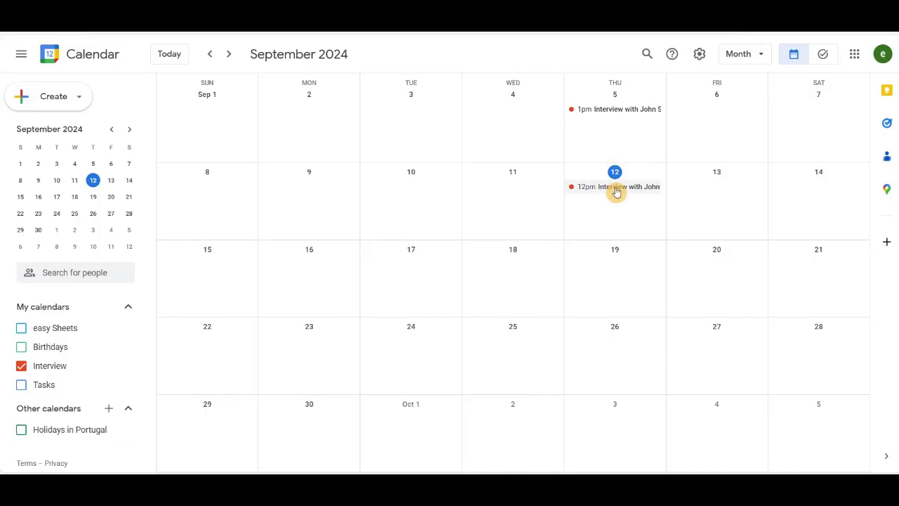
{"action": "left_click", "coordinate": [616, 188]}
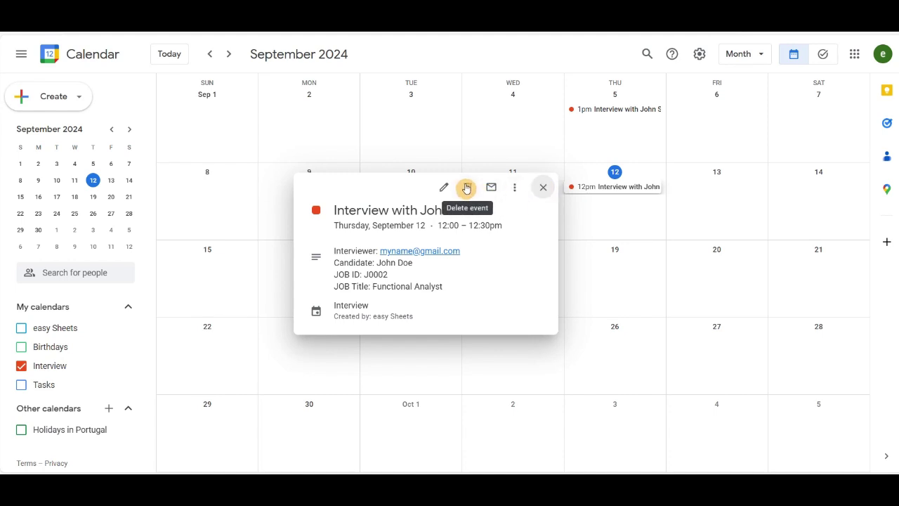
{"action": "left_click", "coordinate": [543, 189]}
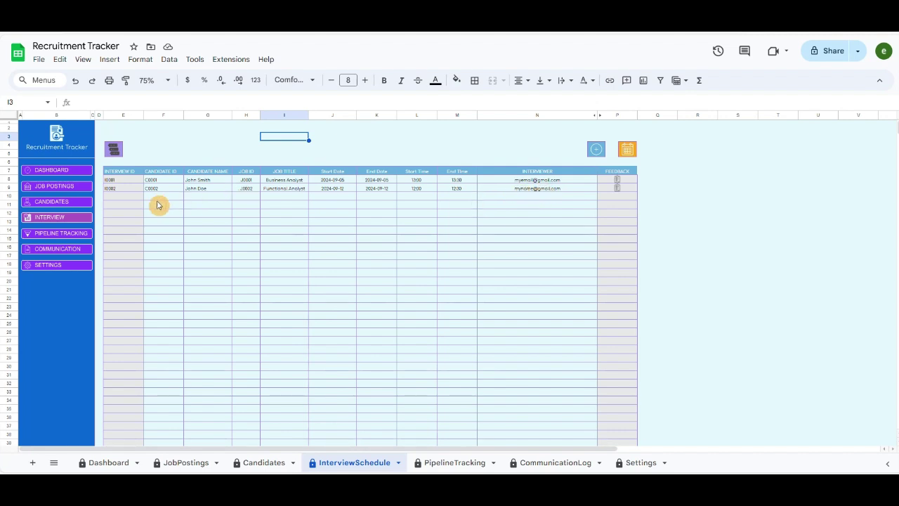
{"action": "left_click", "coordinate": [627, 149]}
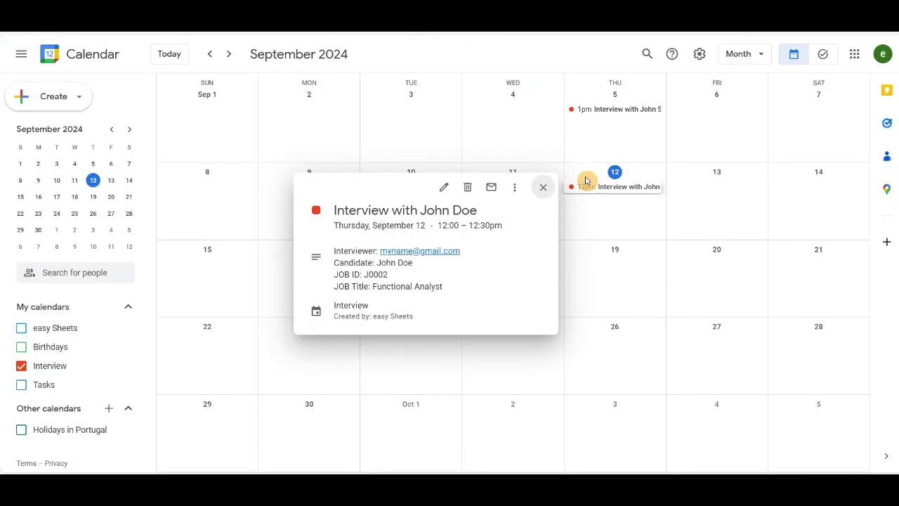
- Delete the duplicate September 5 and September 12 interviews, keeping one event per day
{"action": "left_click", "coordinate": [504, 134]}
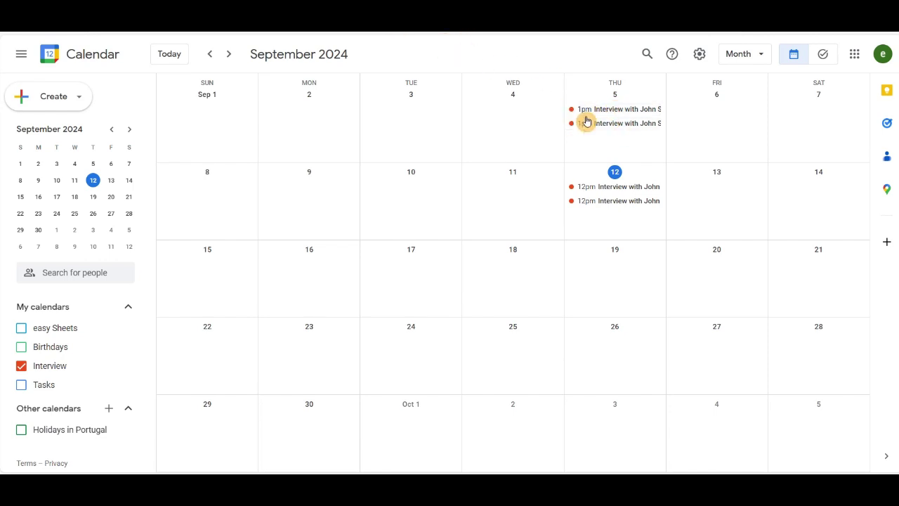
{"action": "left_click", "coordinate": [619, 110]}
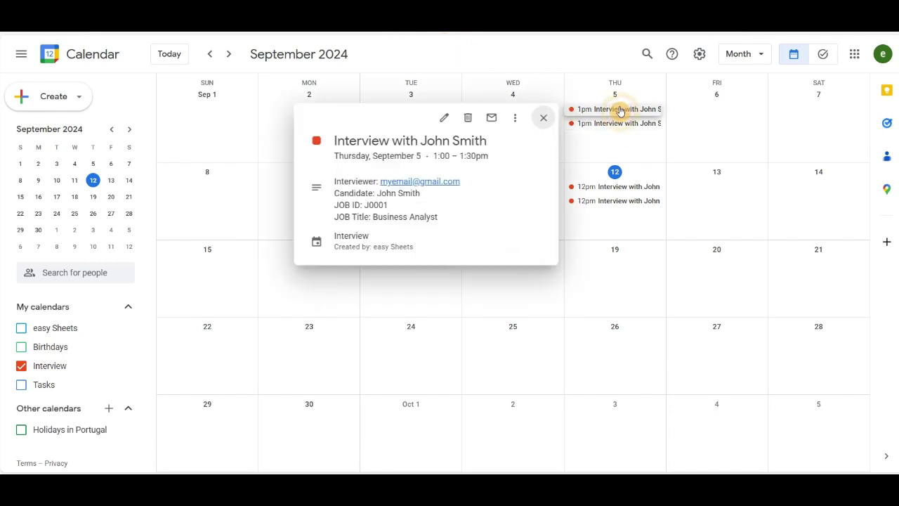
{"action": "left_click", "coordinate": [468, 118]}
{"action": "left_click", "coordinate": [609, 187]}
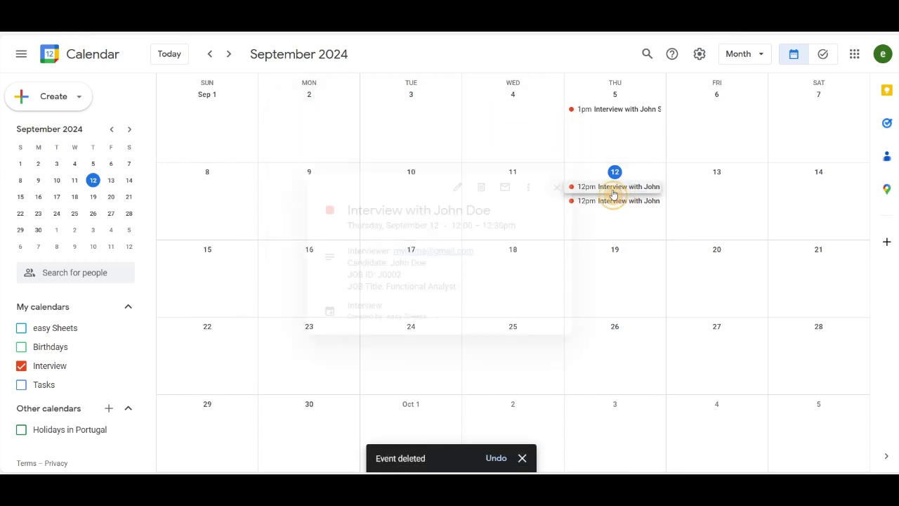
{"action": "left_click", "coordinate": [477, 186]}
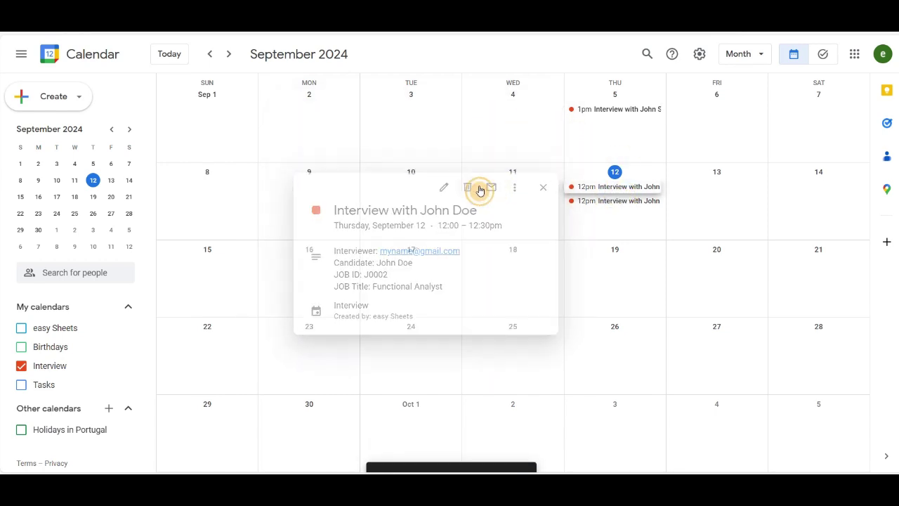
{"action": "left_click", "coordinate": [612, 188]}
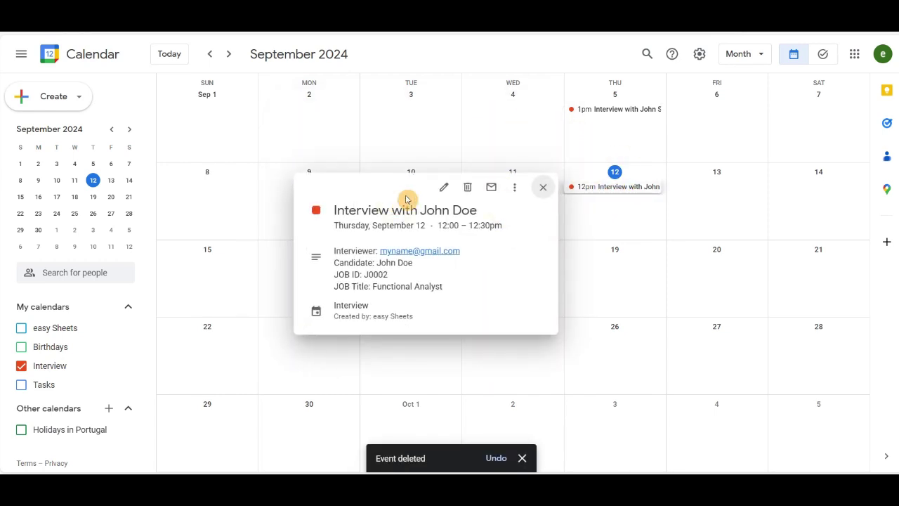
{"action": "left_click", "coordinate": [544, 188]}
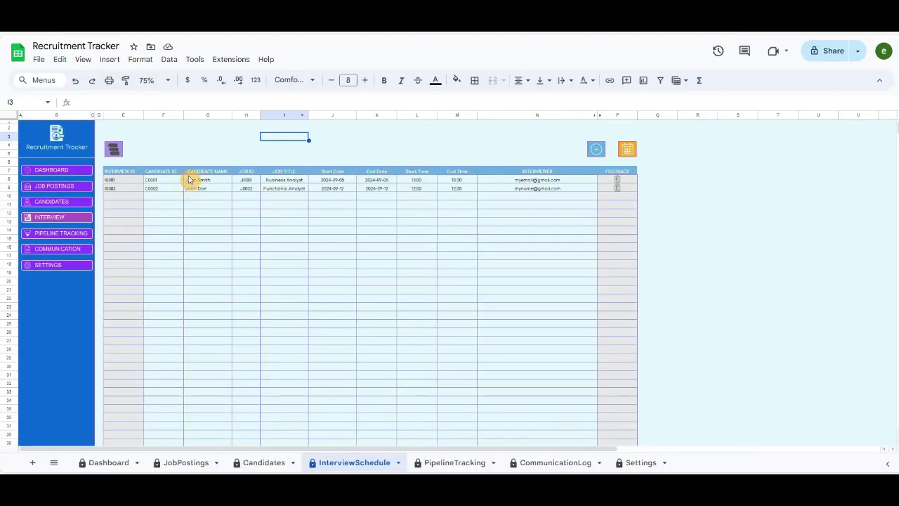
- On PipelineTracking, date H9 2024-09-12, add a note, choose First Interview and tick K9
{"action": "left_click", "coordinate": [58, 237]}
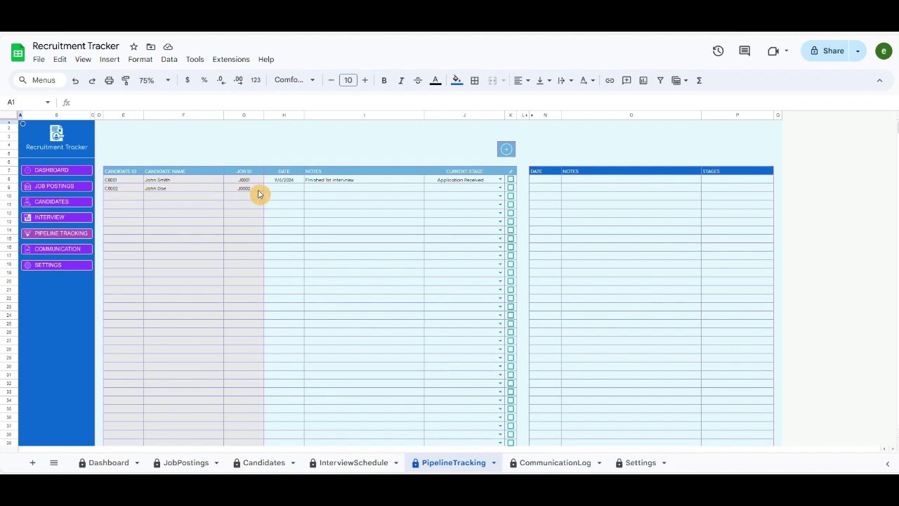
{"action": "double_click", "coordinate": [295, 188]}
{"action": "left_click", "coordinate": [297, 251]}
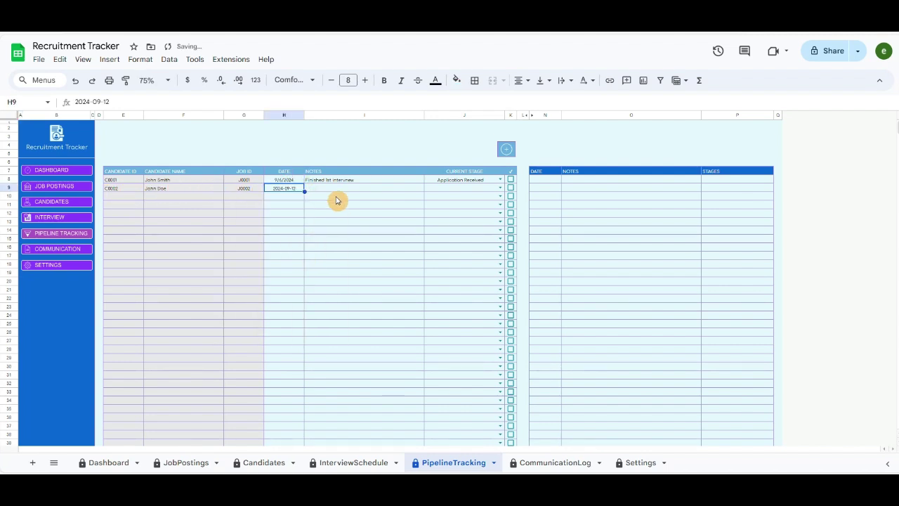
{"action": "left_click", "coordinate": [313, 190]}
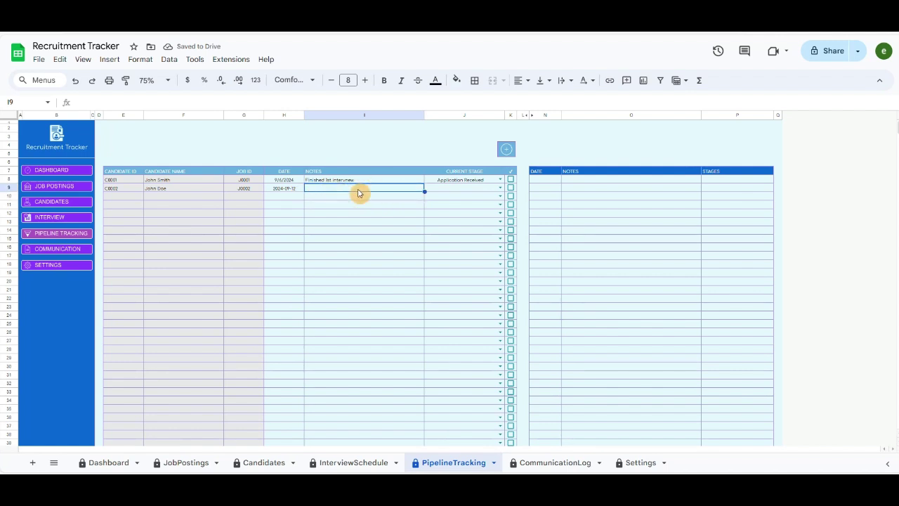
{"action": "type", "text": "W"}
{"action": "type", "text": "inishe"}
{"action": "key", "text": "Tab"}
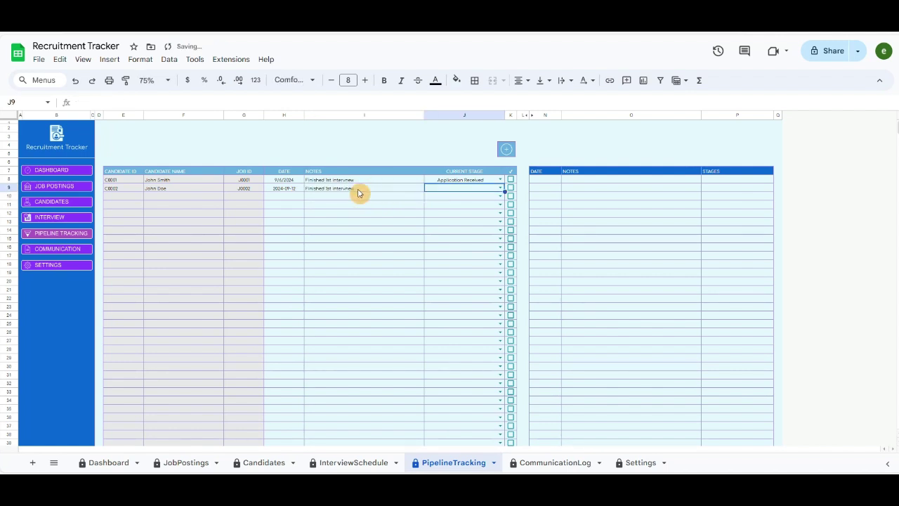
{"action": "left_click", "coordinate": [501, 189]}
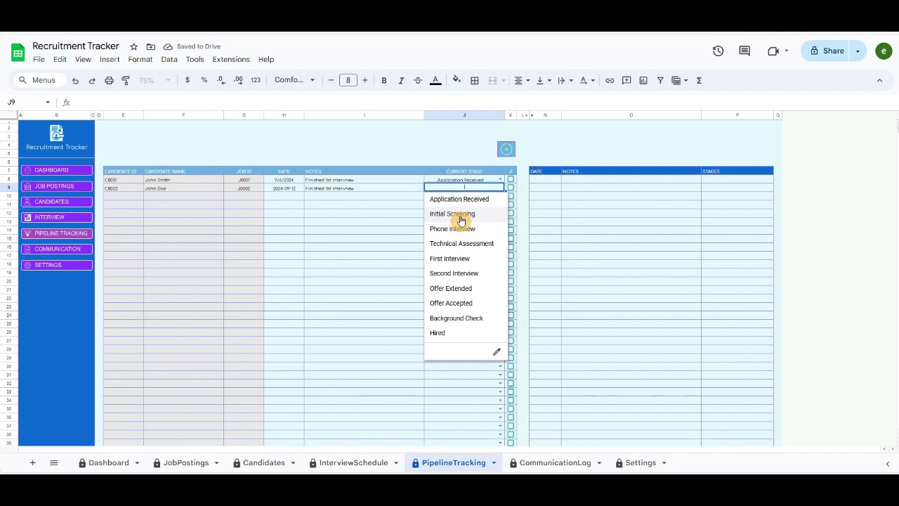
{"action": "left_click", "coordinate": [456, 259]}
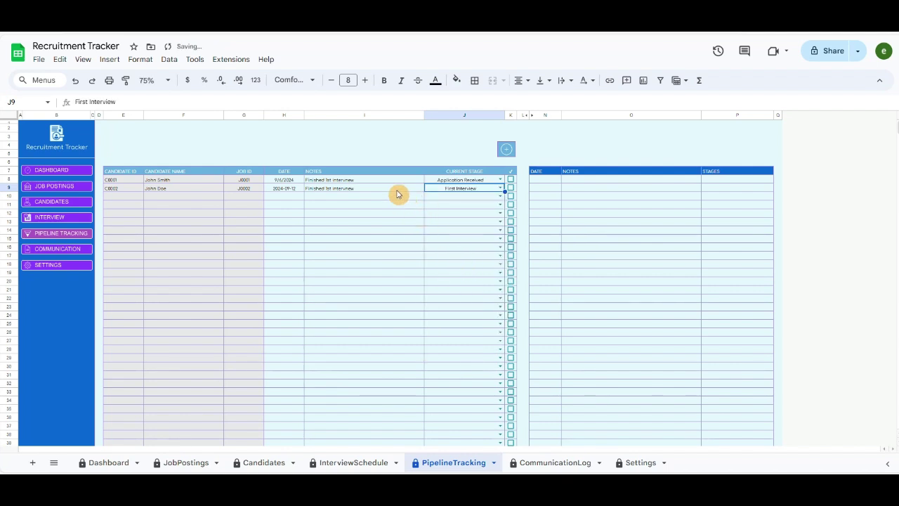
{"action": "left_click", "coordinate": [512, 191]}
- Change the note to Applied and the stage to Application Received, then add it to stage history
{"action": "left_click", "coordinate": [285, 189]}
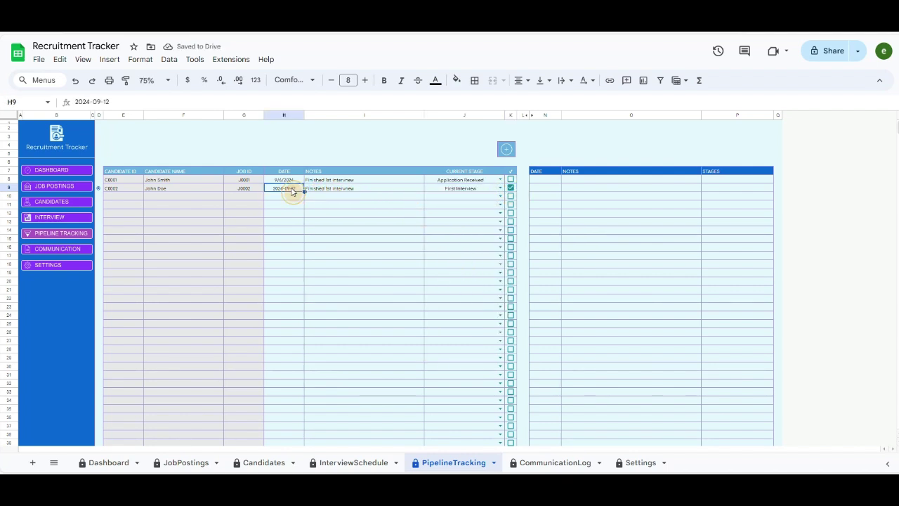
{"action": "left_click", "coordinate": [367, 190]}
{"action": "type", "text": "Applied"}
{"action": "key", "text": "Tab"}
{"action": "left_click", "coordinate": [500, 189]}
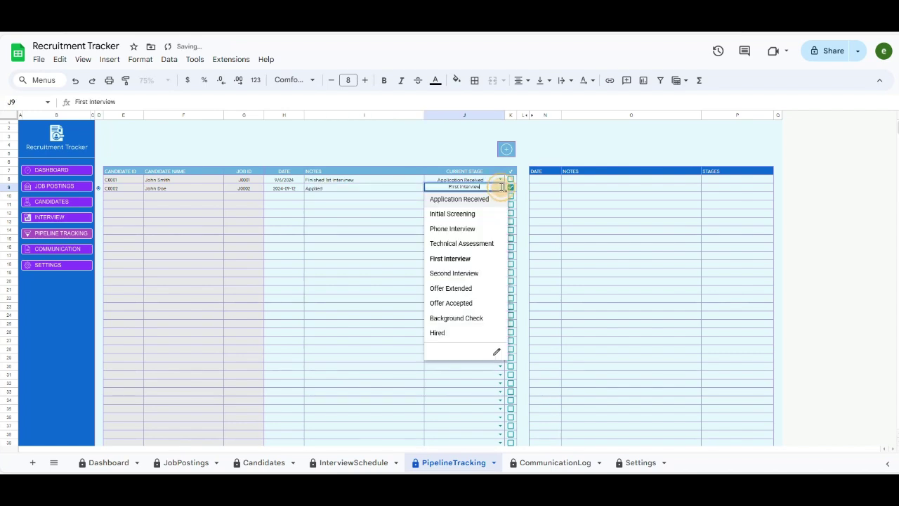
{"action": "left_click", "coordinate": [453, 197]}
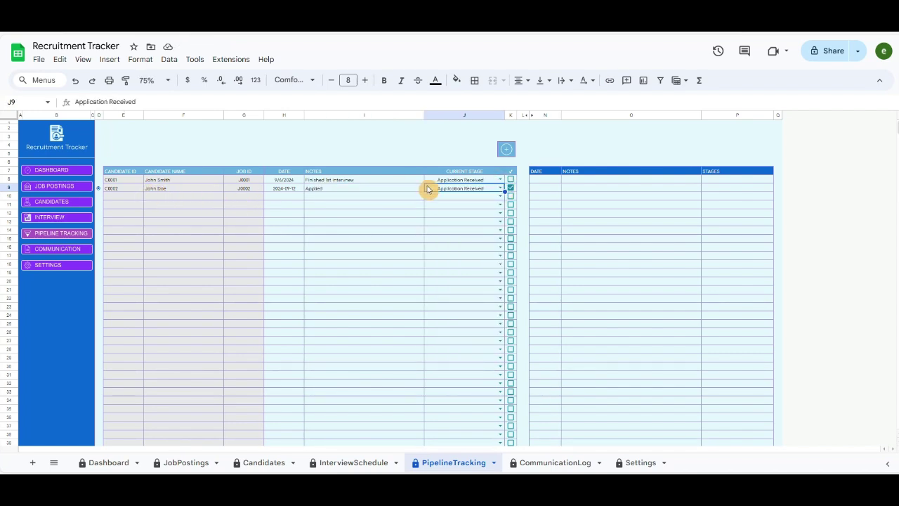
{"action": "left_click", "coordinate": [513, 153]}
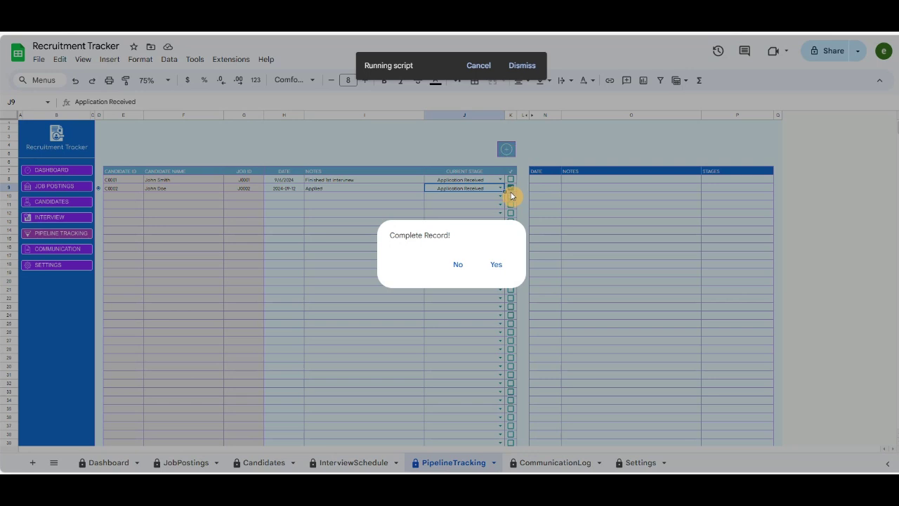
{"action": "left_click", "coordinate": [500, 263]}
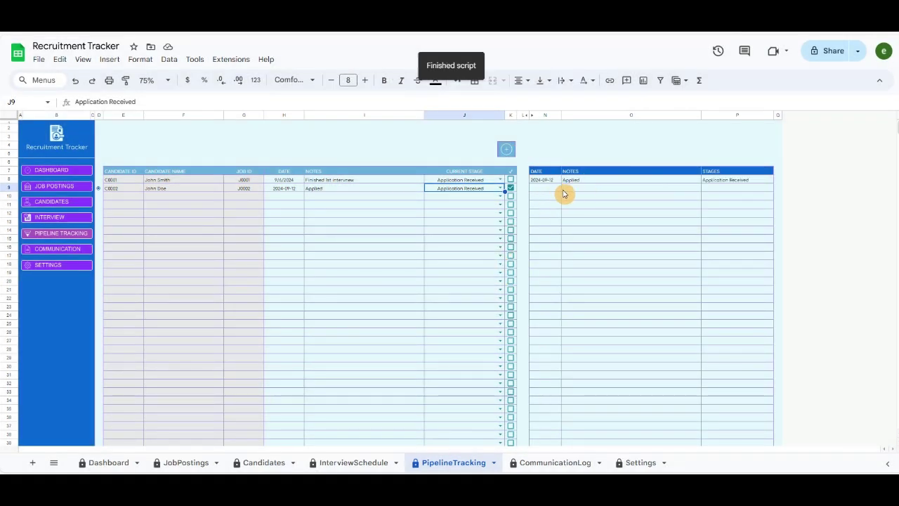
{"action": "left_click", "coordinate": [286, 191]}
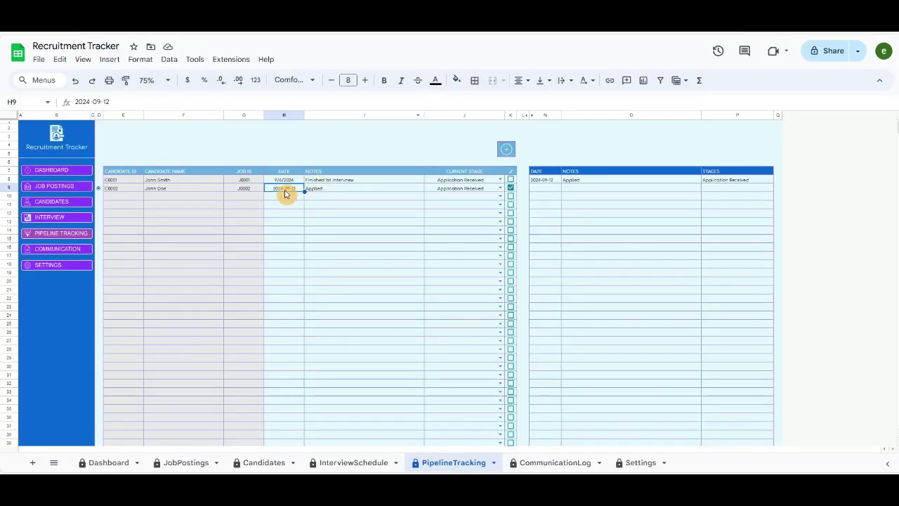
{"action": "left_click", "coordinate": [341, 190]}
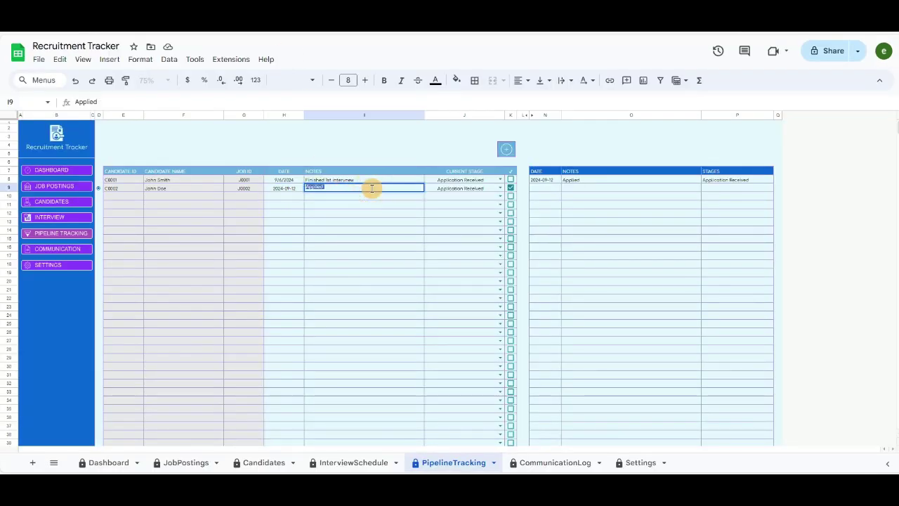
- Update C0002 to First Interview with the note 'Finished 1st interview' and add it to stage history
{"action": "type", "text": "Finishe"}
{"action": "key", "text": "Tab"}
{"action": "left_click", "coordinate": [501, 188]}
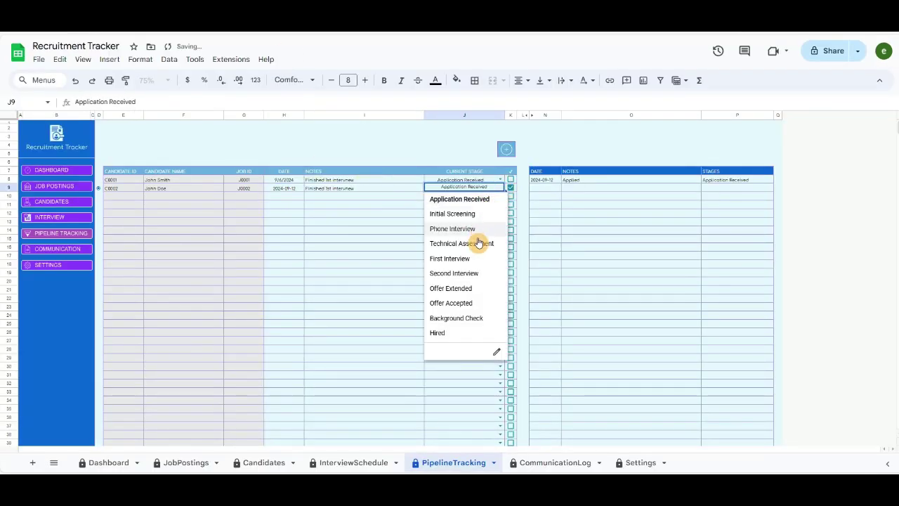
{"action": "left_click", "coordinate": [460, 259]}
{"action": "left_click", "coordinate": [507, 149]}
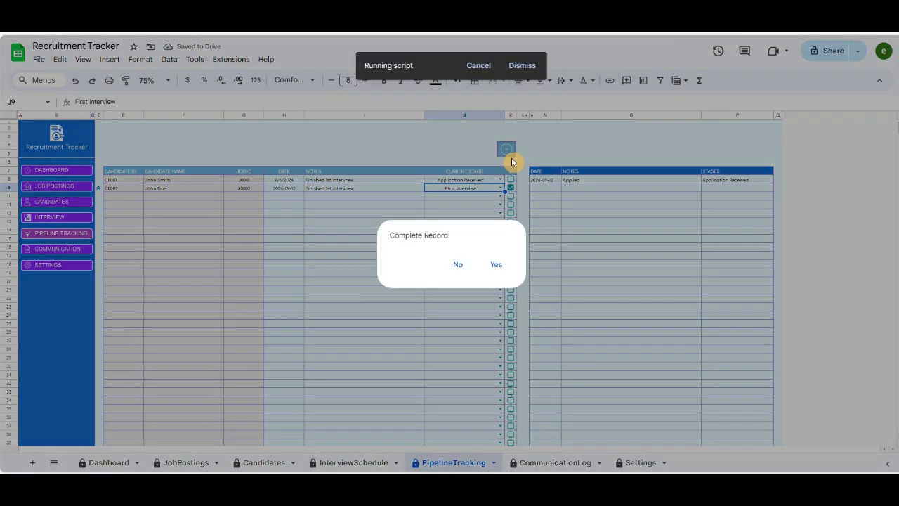
{"action": "left_click", "coordinate": [496, 262]}
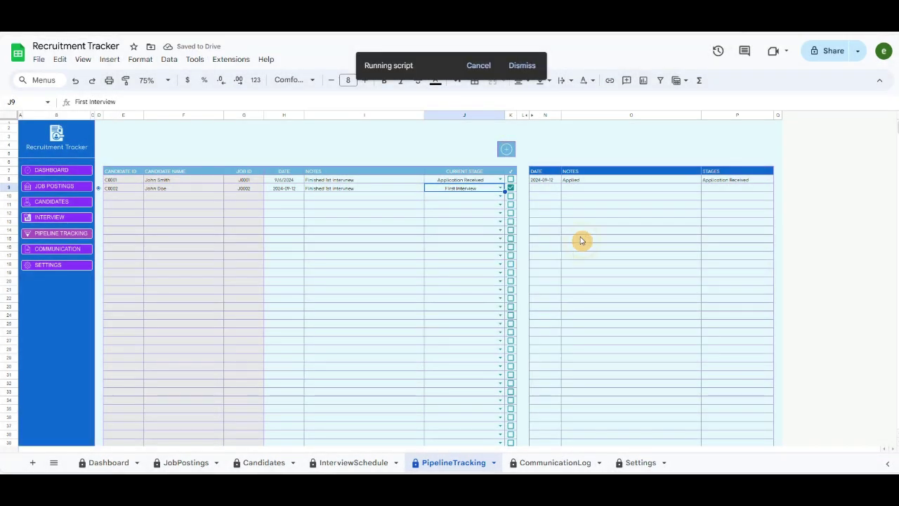
- Toggle the K8 and K9 checkboxes to view each candidate's stage history, then open CommunicationLog
{"action": "left_click", "coordinate": [511, 188]}
{"action": "left_click", "coordinate": [511, 180]}
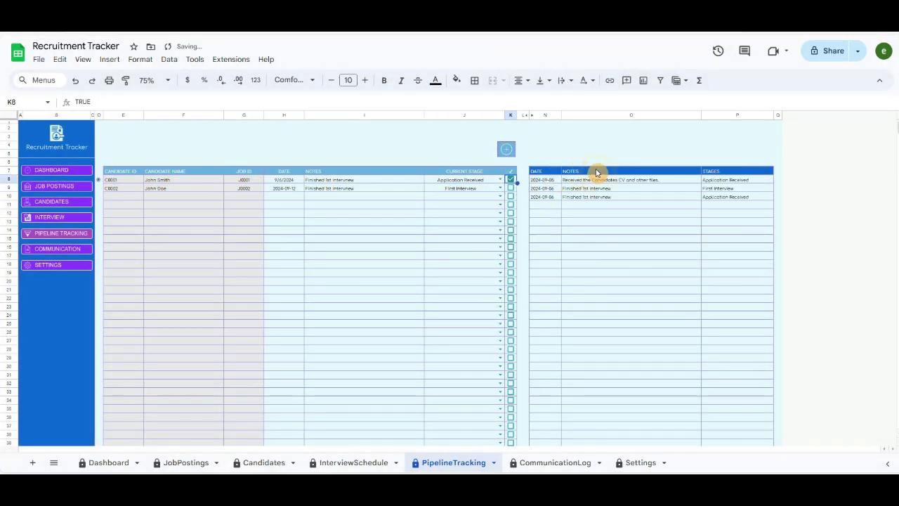
{"action": "left_click", "coordinate": [512, 181]}
{"action": "left_click", "coordinate": [511, 189]}
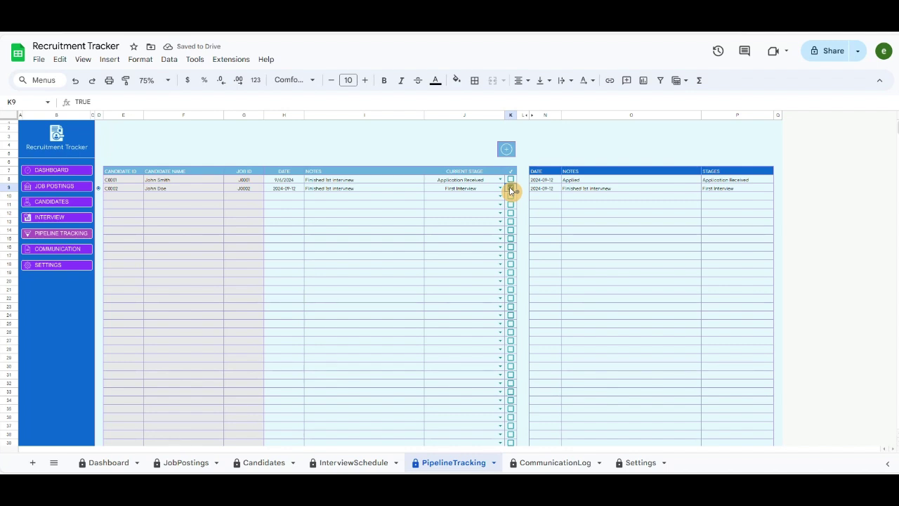
{"action": "left_click", "coordinate": [510, 189]}
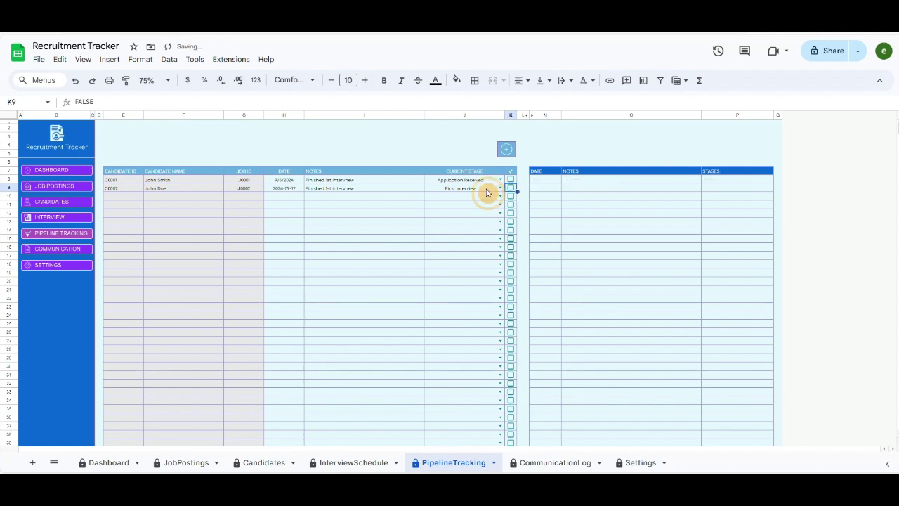
{"action": "left_click", "coordinate": [54, 250]}
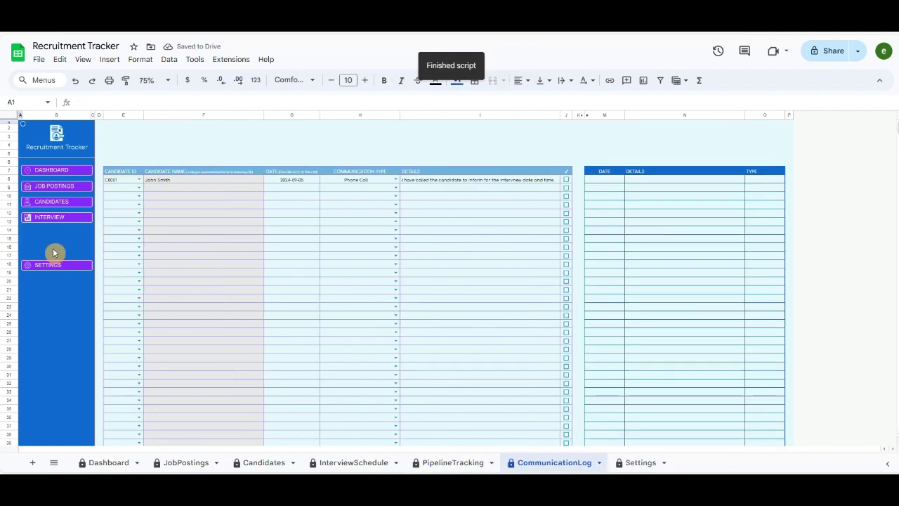
- Set row 9 to candidate C0002, date 12 September 2024, communication type Email
{"action": "left_click", "coordinate": [138, 188]}
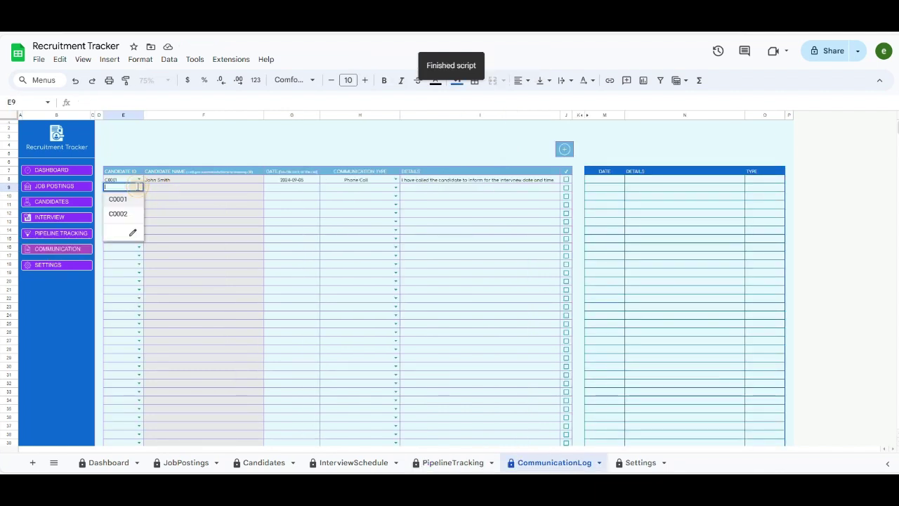
{"action": "left_click", "coordinate": [118, 216]}
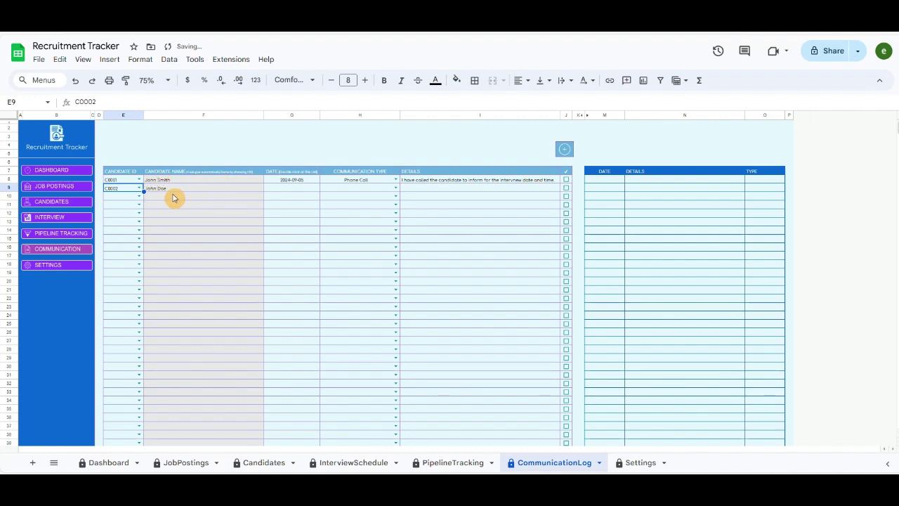
{"action": "double_click", "coordinate": [293, 191]}
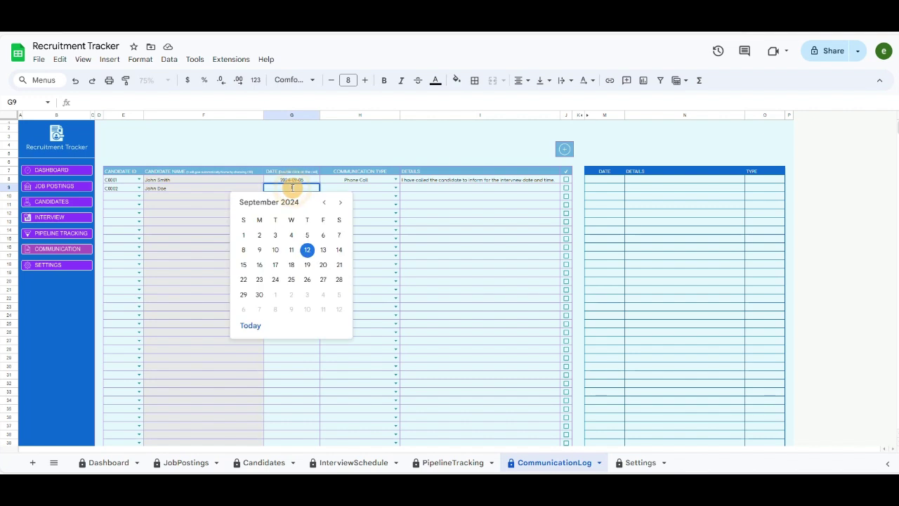
{"action": "left_click", "coordinate": [308, 251]}
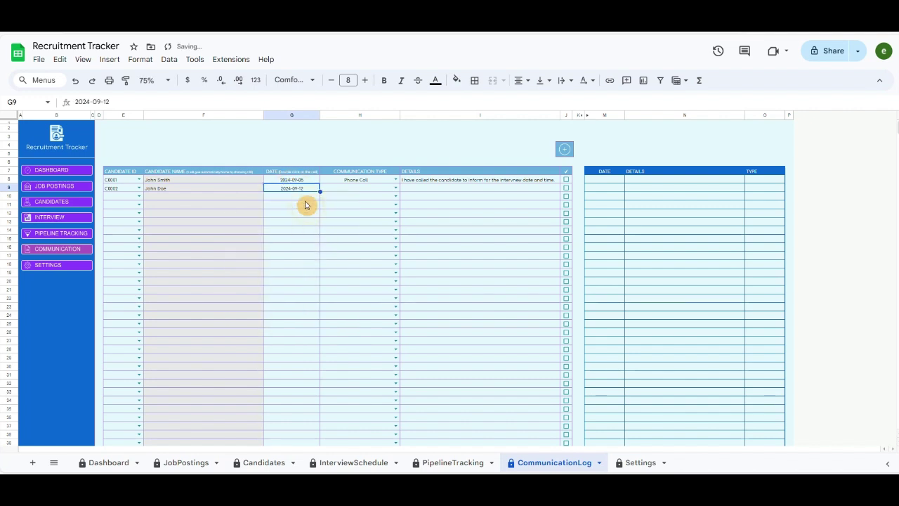
{"action": "left_click", "coordinate": [398, 189]}
{"action": "left_click", "coordinate": [361, 203]}
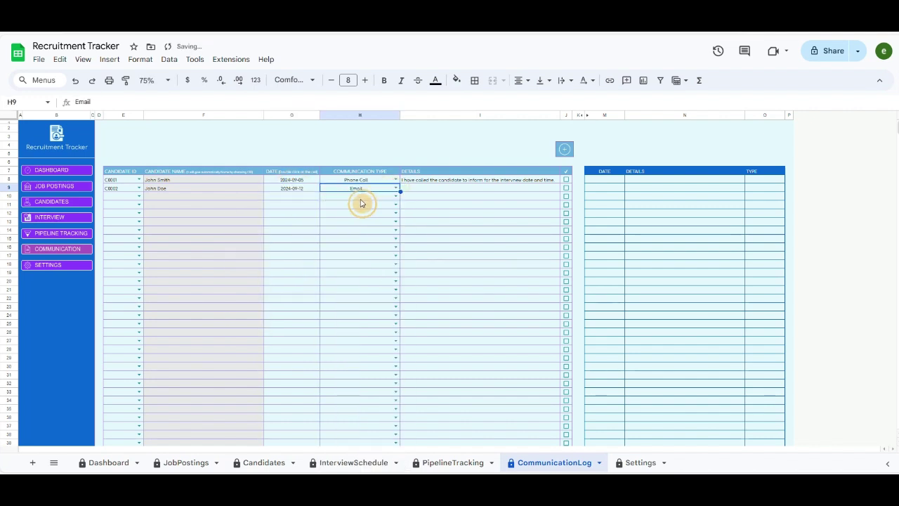
- Enter details about the interview date, tick J9 and add the entry to the communication history
{"action": "left_click", "coordinate": [470, 191]}
{"action": "type", "text": "I have send candidate the email."}
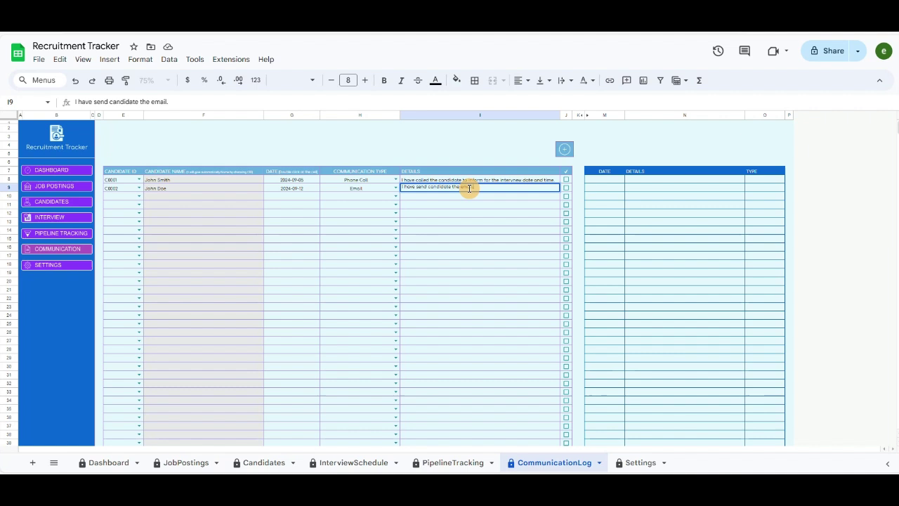
{"action": "key", "text": "Tab"}
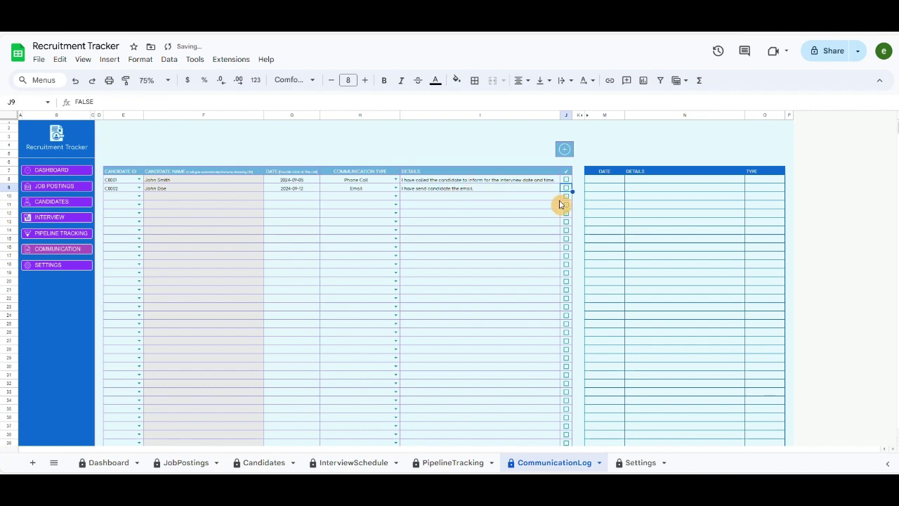
{"action": "left_click", "coordinate": [566, 192]}
{"action": "double_click", "coordinate": [517, 187]}
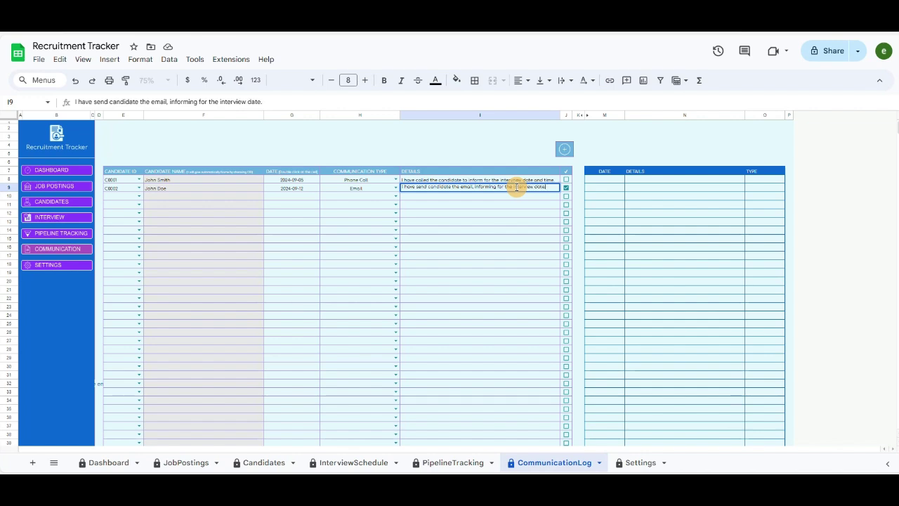
{"action": "key", "text": "Tab"}
{"action": "left_click", "coordinate": [565, 149]}
{"action": "left_click", "coordinate": [508, 263]}
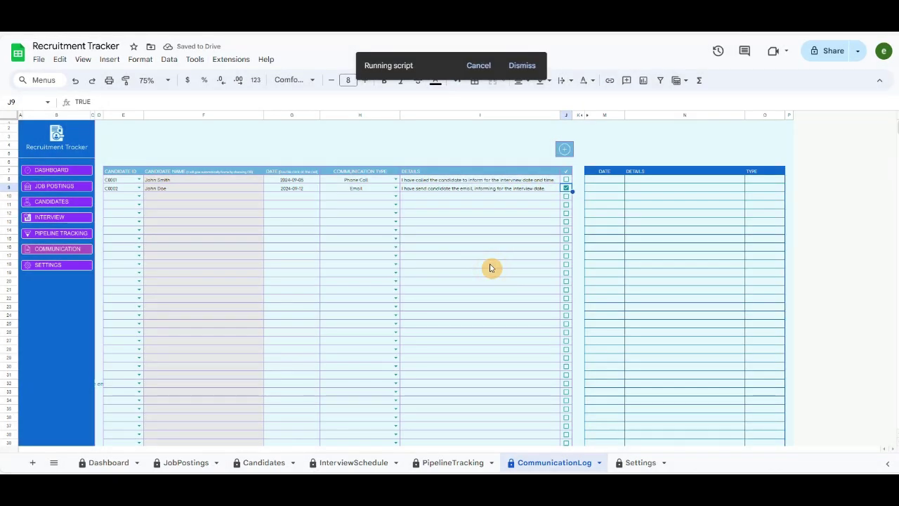
- Change row 9 to a Phone Call about holding the meeting and record it in the log
{"action": "left_click", "coordinate": [397, 190]}
{"action": "left_click", "coordinate": [354, 215]}
{"action": "left_click", "coordinate": [449, 188]}
{"action": "type", "text": "I"}
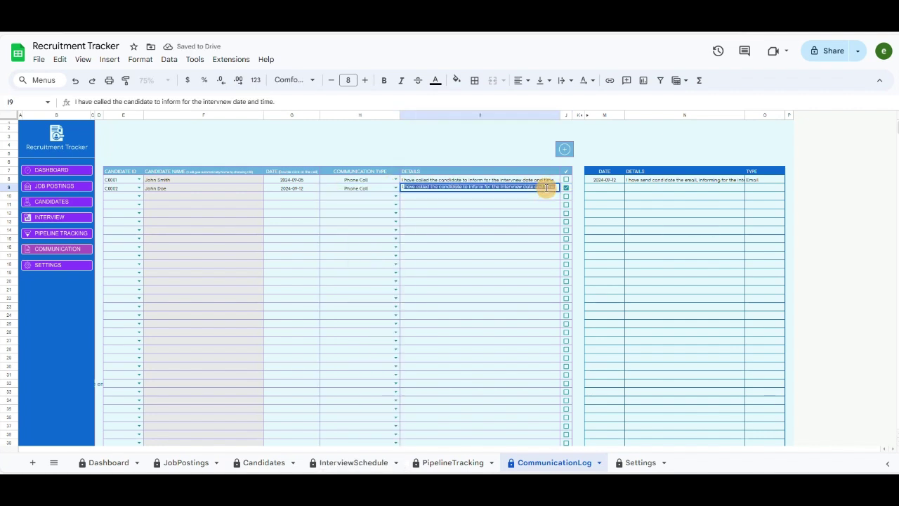
{"action": "type", "text": " had"}
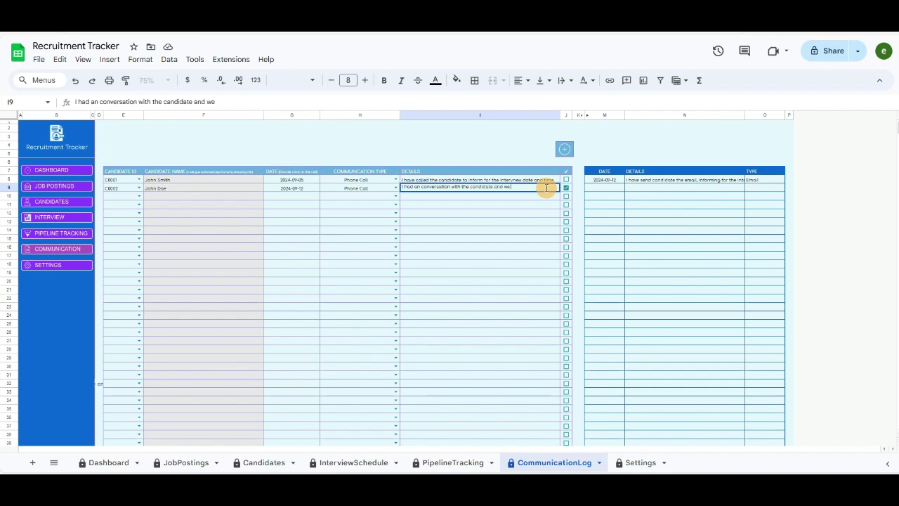
{"action": "key", "text": "Tab"}
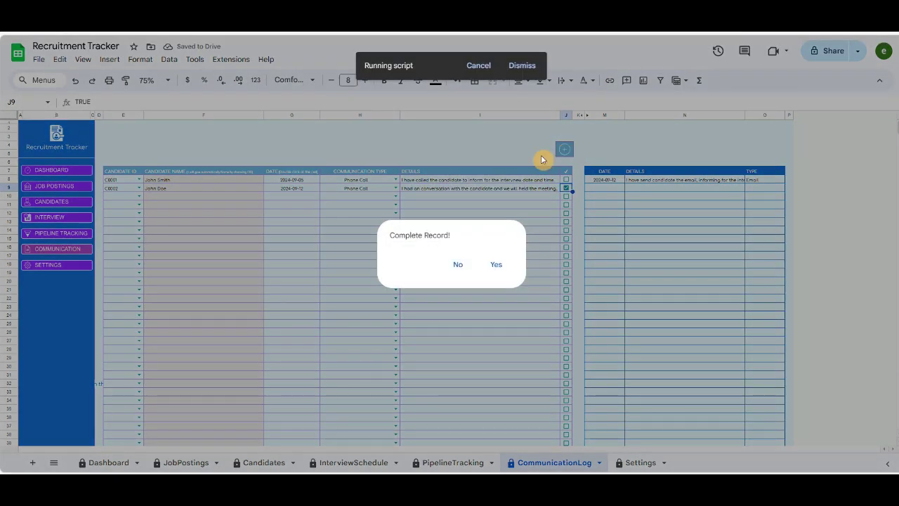
{"action": "left_click", "coordinate": [501, 264]}
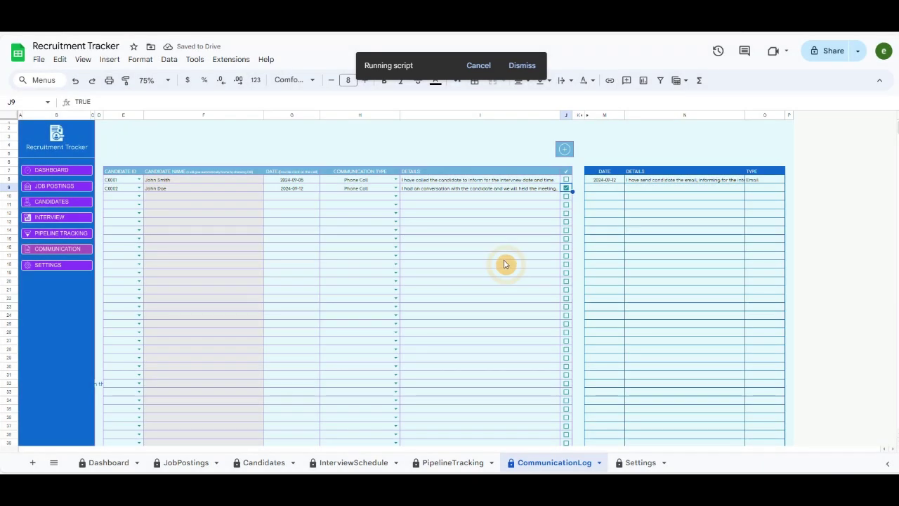
- View both candidates' communication histories, then go to the Dashboard sheet
{"action": "left_click", "coordinate": [566, 181]}
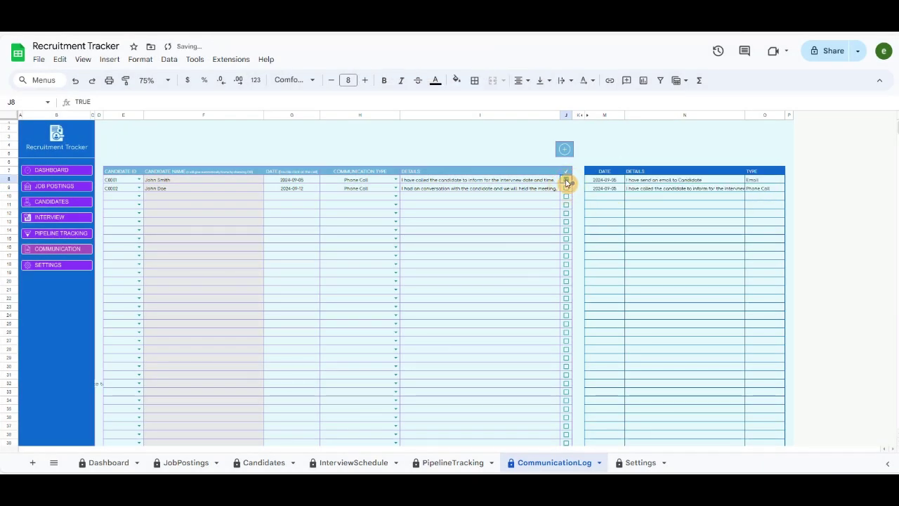
{"action": "left_click", "coordinate": [566, 188]}
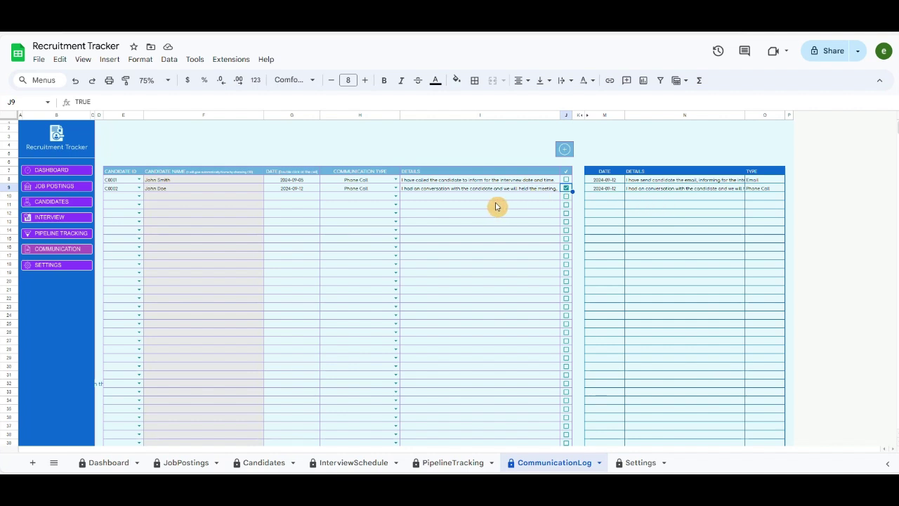
{"action": "left_click", "coordinate": [56, 171]}
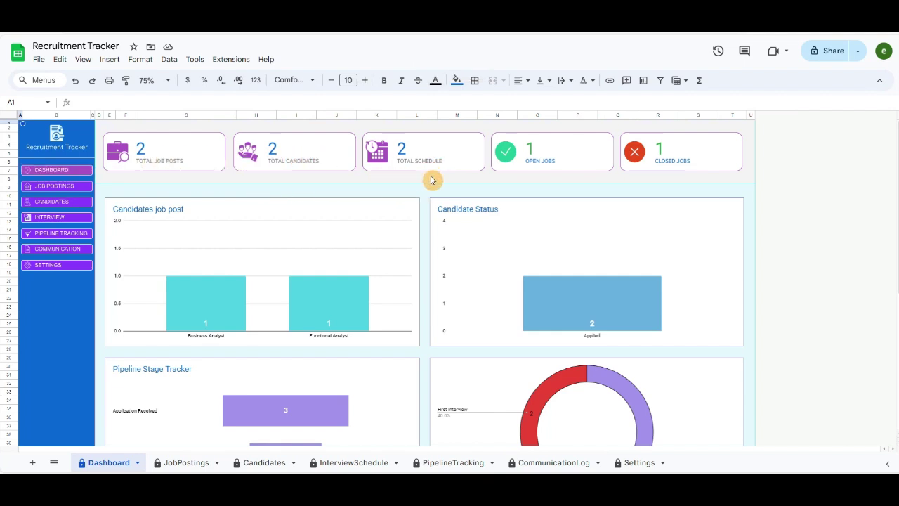
{"action": "scroll", "coordinate": [457, 182], "scroll_direction": "down", "scroll_amount": 3}
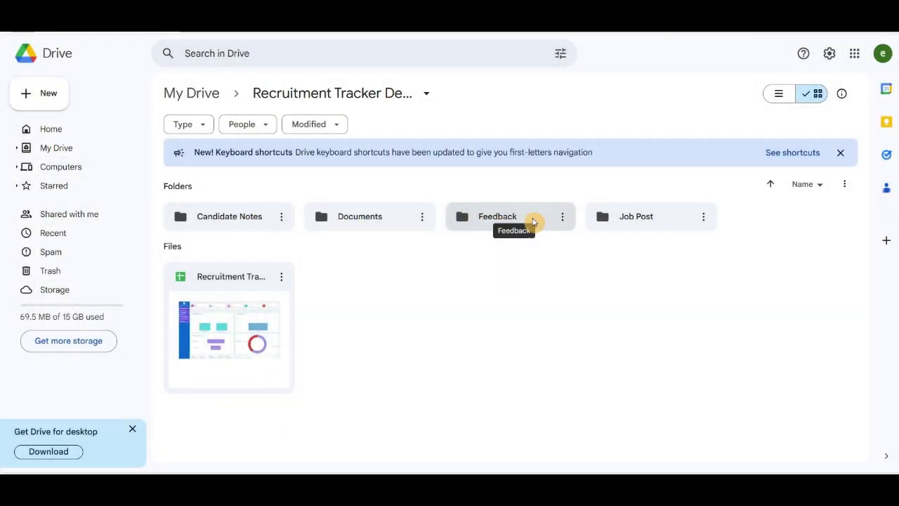
- Open the Job Post, Feedback and Candidate Notes folders in turn, then open the Recruitment Tracker spreadsheet
{"action": "left_click", "coordinate": [635, 220]}
{"action": "double_click", "coordinate": [635, 220]}
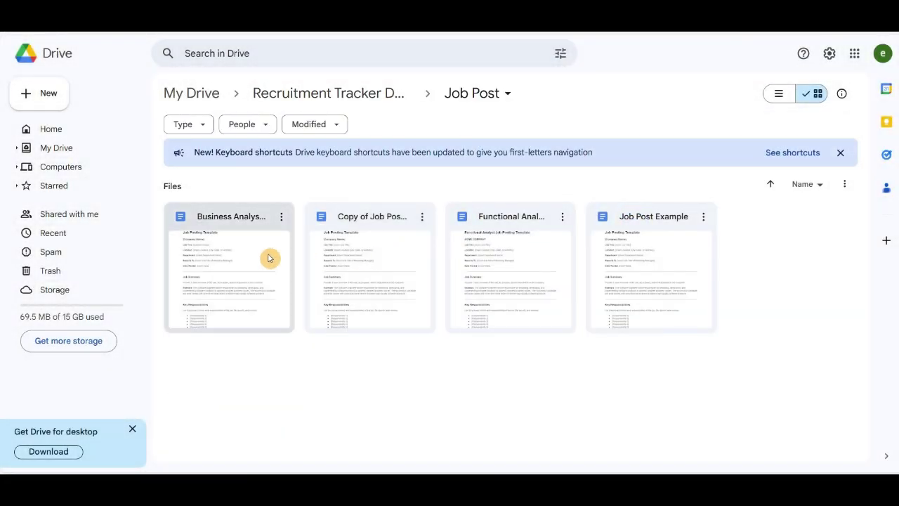
{"action": "left_click", "coordinate": [345, 99]}
{"action": "double_click", "coordinate": [485, 216]}
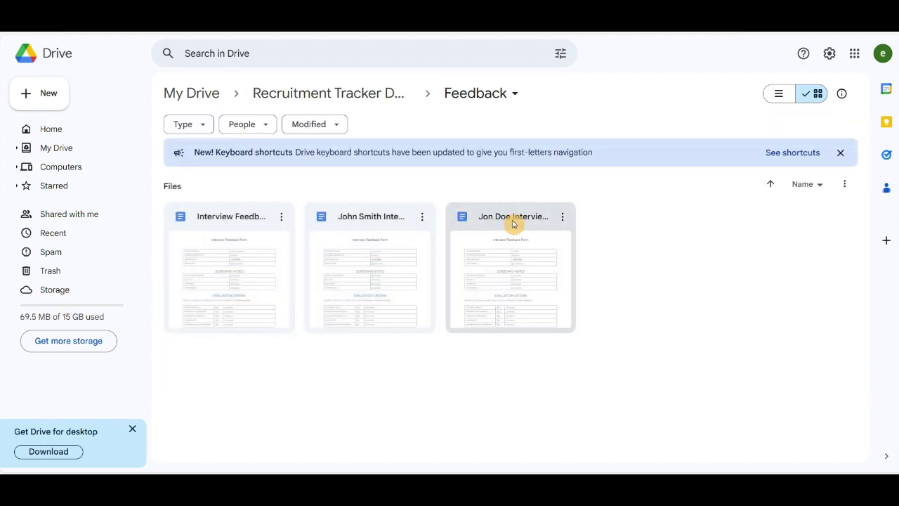
{"action": "left_click", "coordinate": [338, 96]}
{"action": "double_click", "coordinate": [237, 217]}
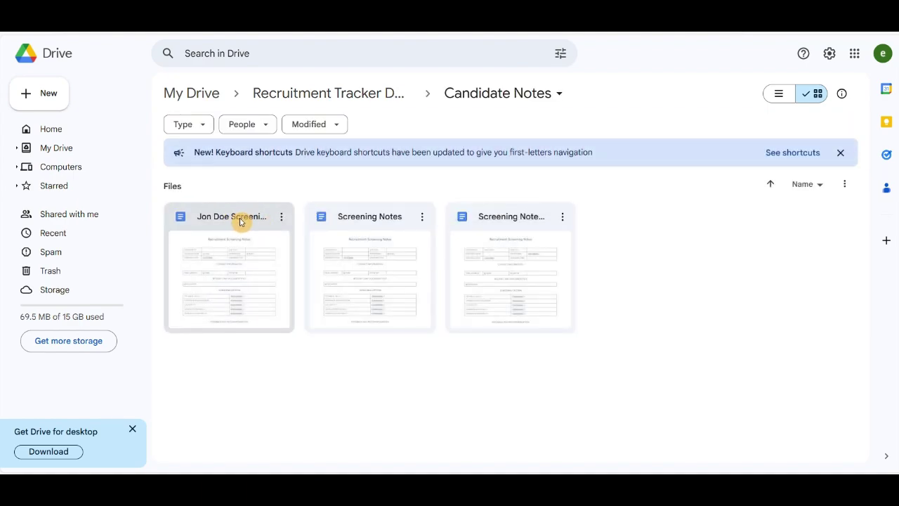
{"action": "left_click", "coordinate": [315, 94]}
{"action": "double_click", "coordinate": [232, 281]}
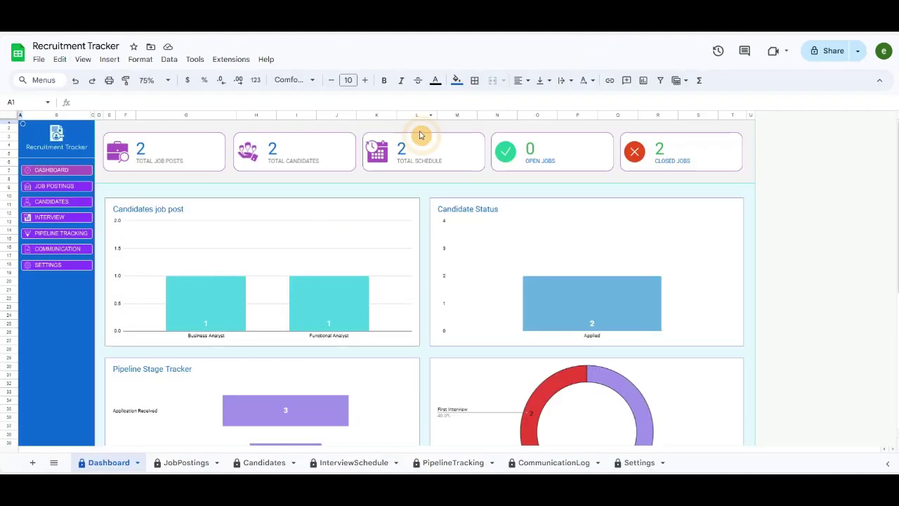